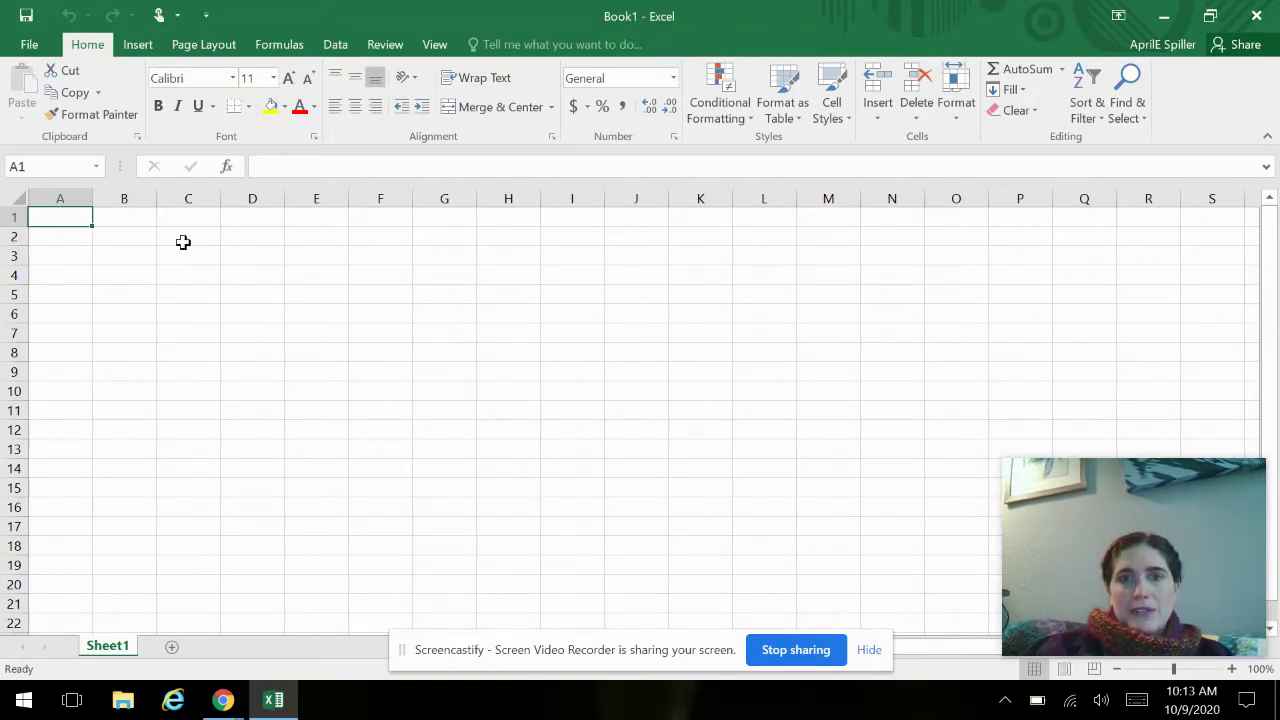
# Step: Rename the worksheet Sheet1 as Budget
pyautogui.click(120, 296)
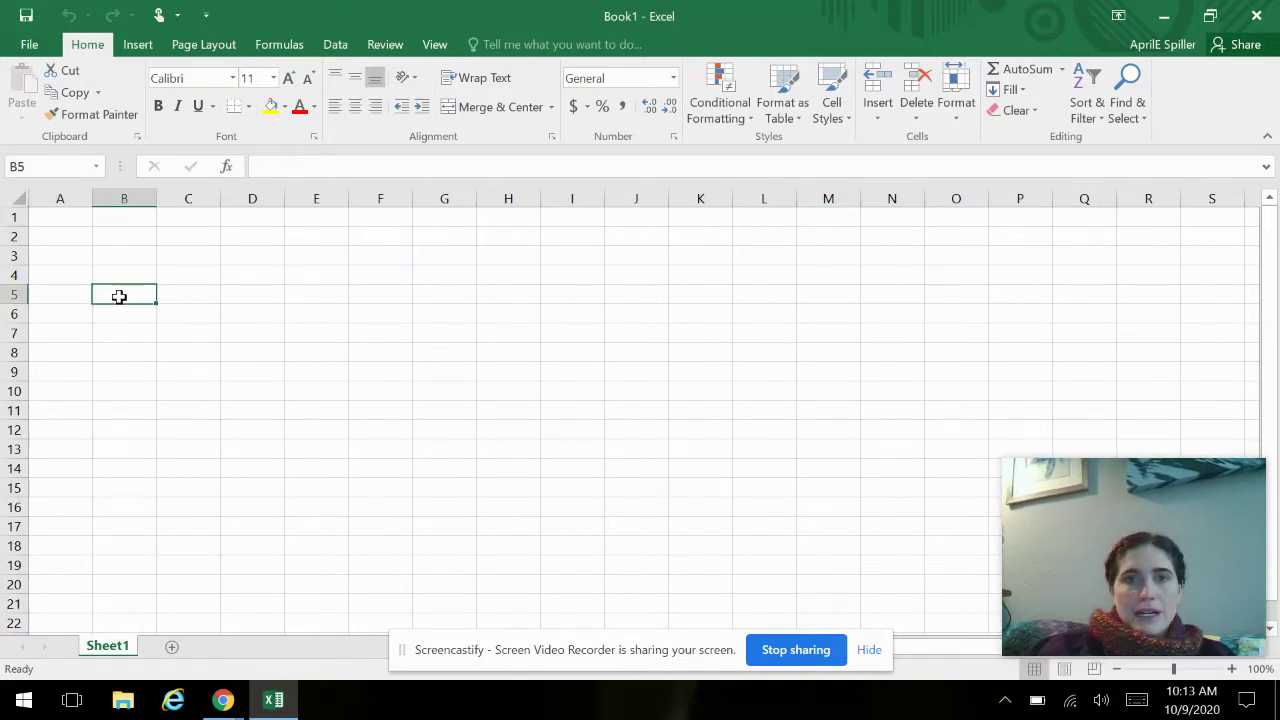
pyautogui.rightClick(108, 648)
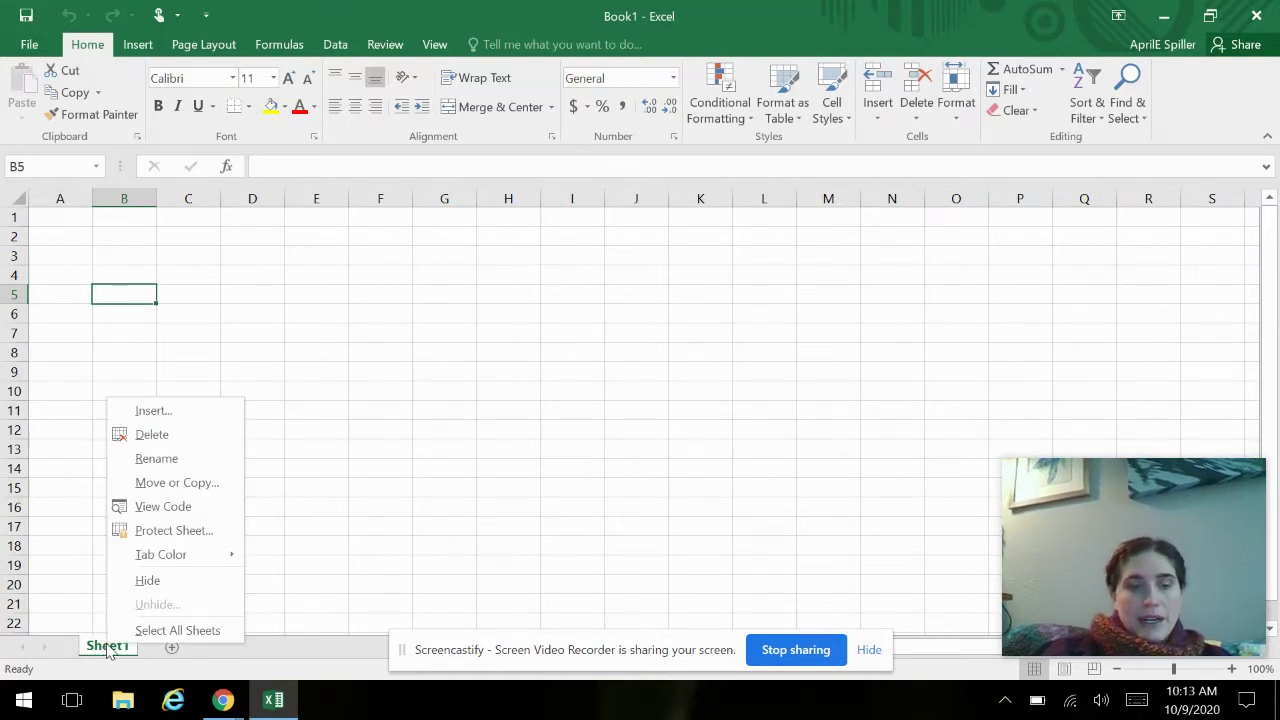
pyautogui.click(162, 460)
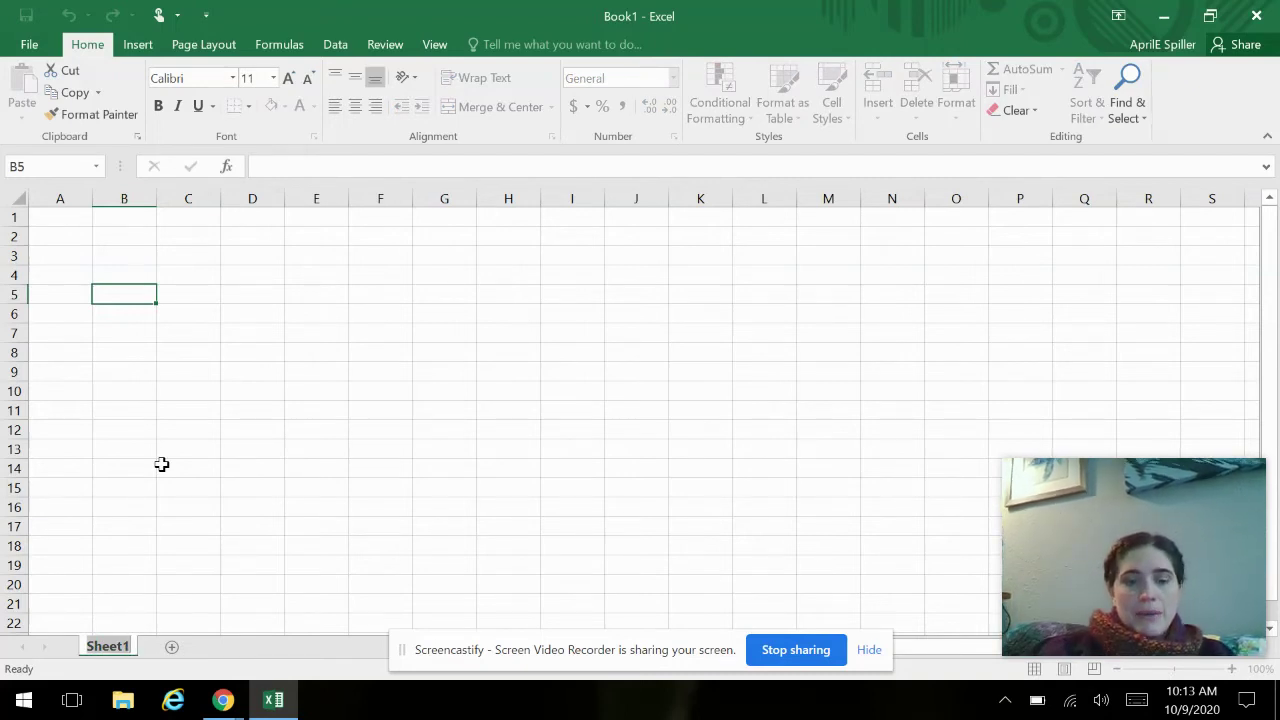
pyautogui.write('Budget')
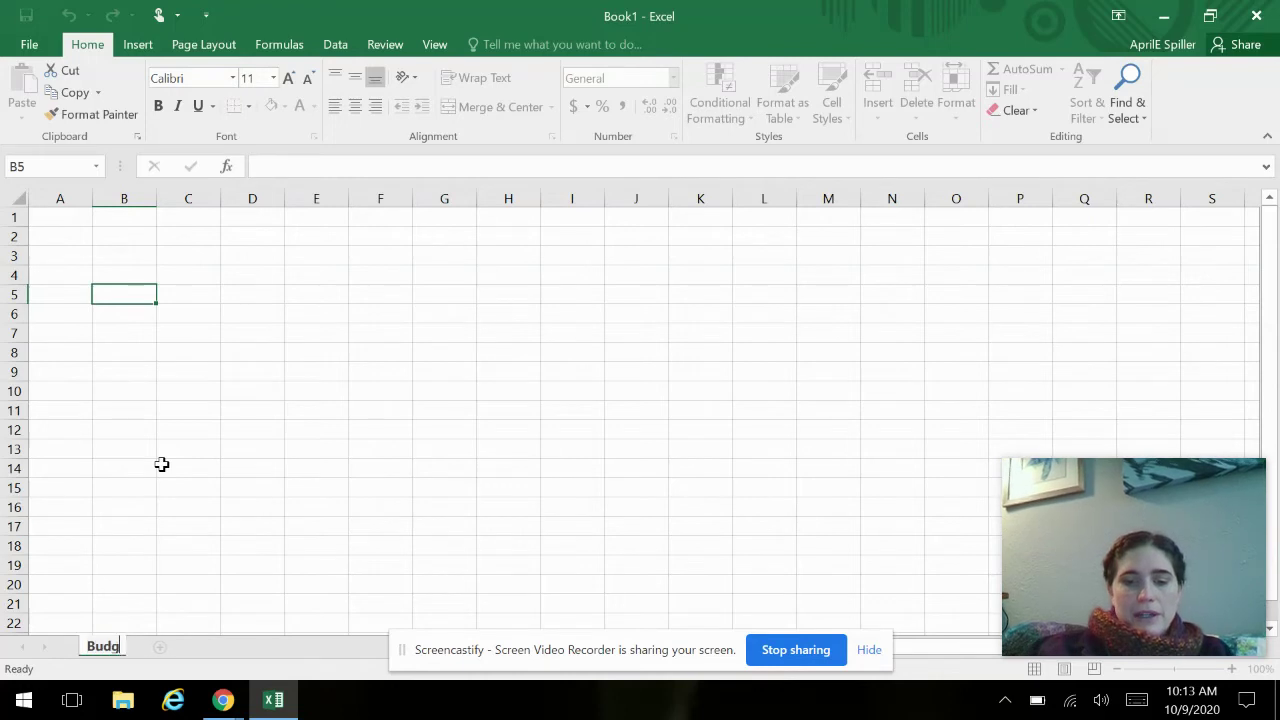
pyautogui.click(227, 463)
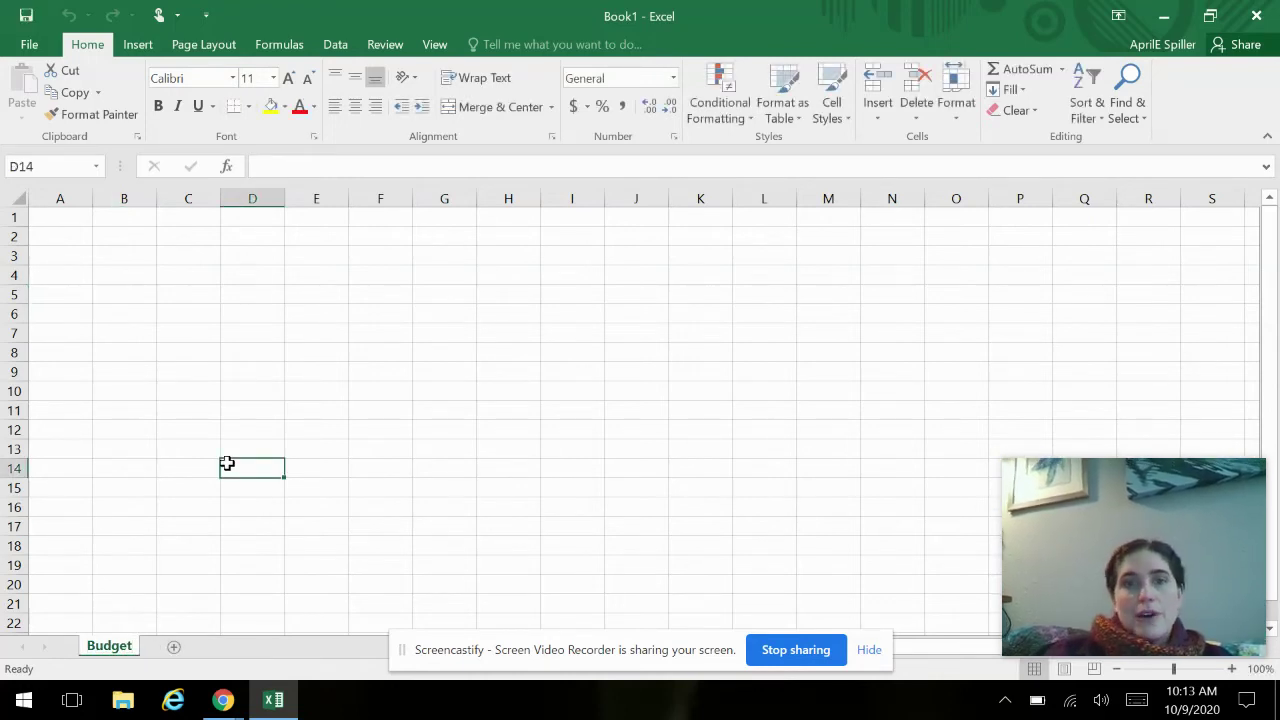
# Step: Enter the expense categories Rent, Electricity and Internet down column B in cells B5 to B7
pyautogui.click(146, 297)
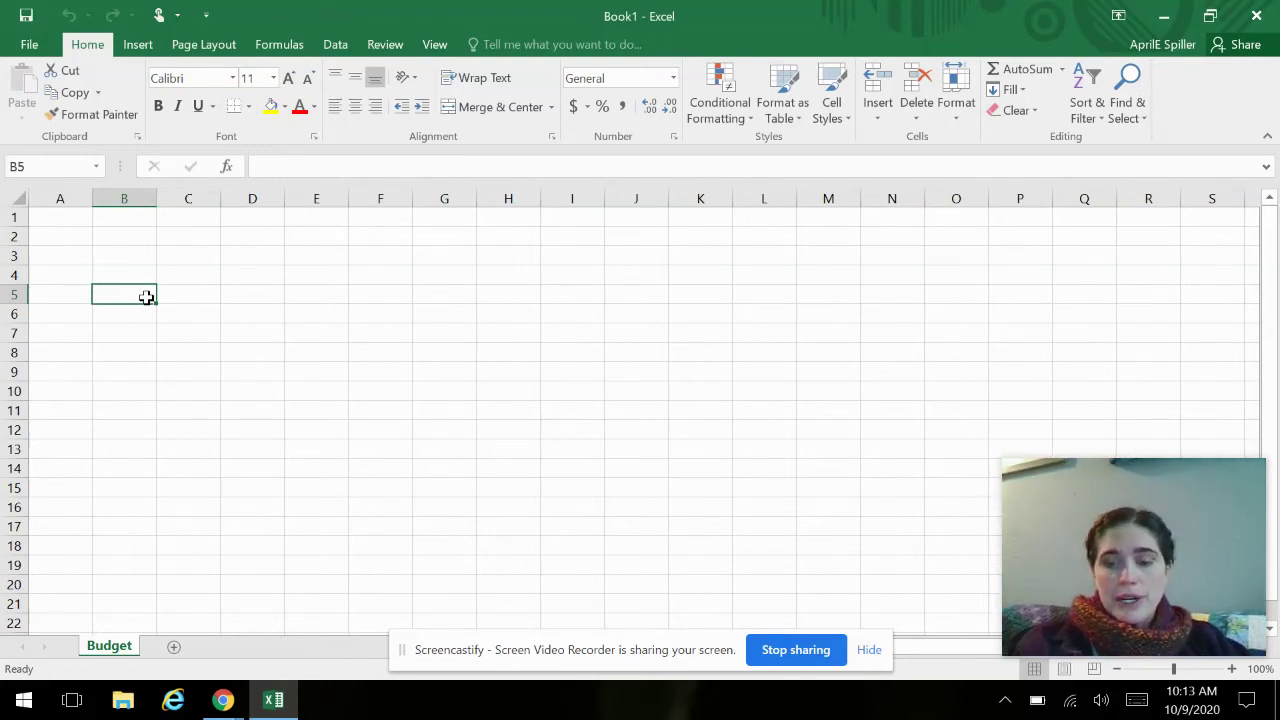
pyautogui.write('Rent')
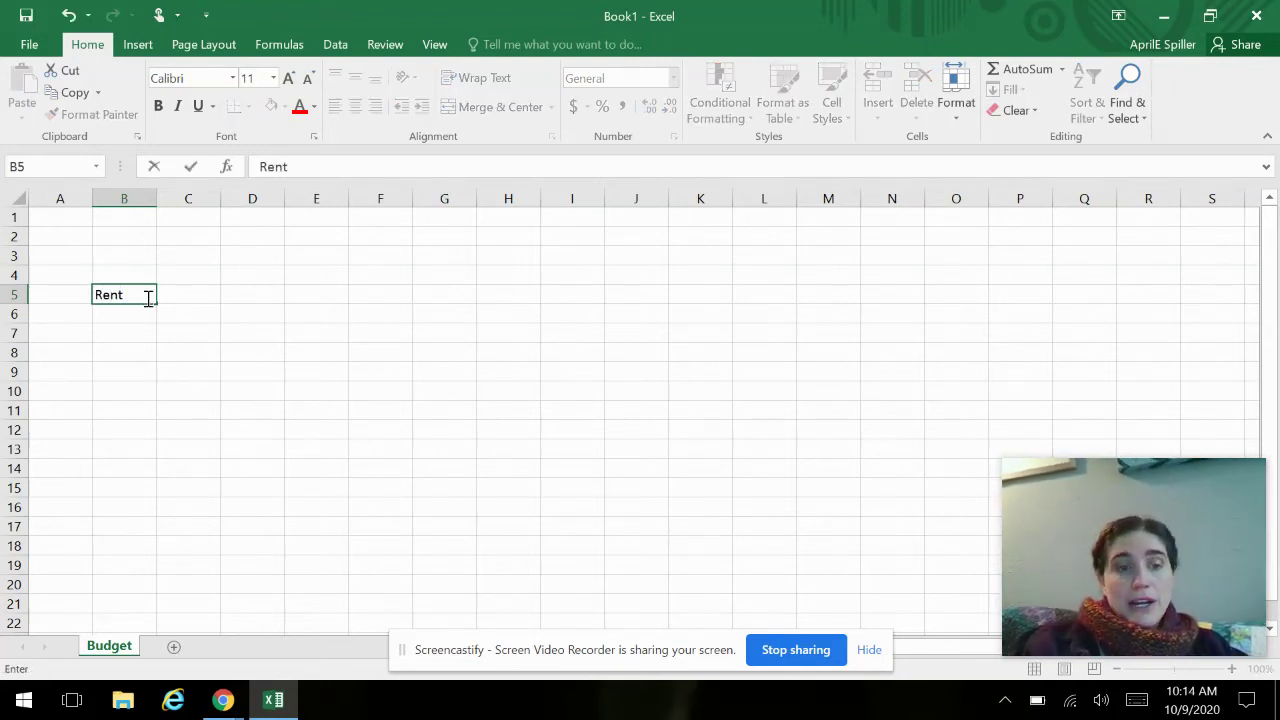
pyautogui.press('Return')
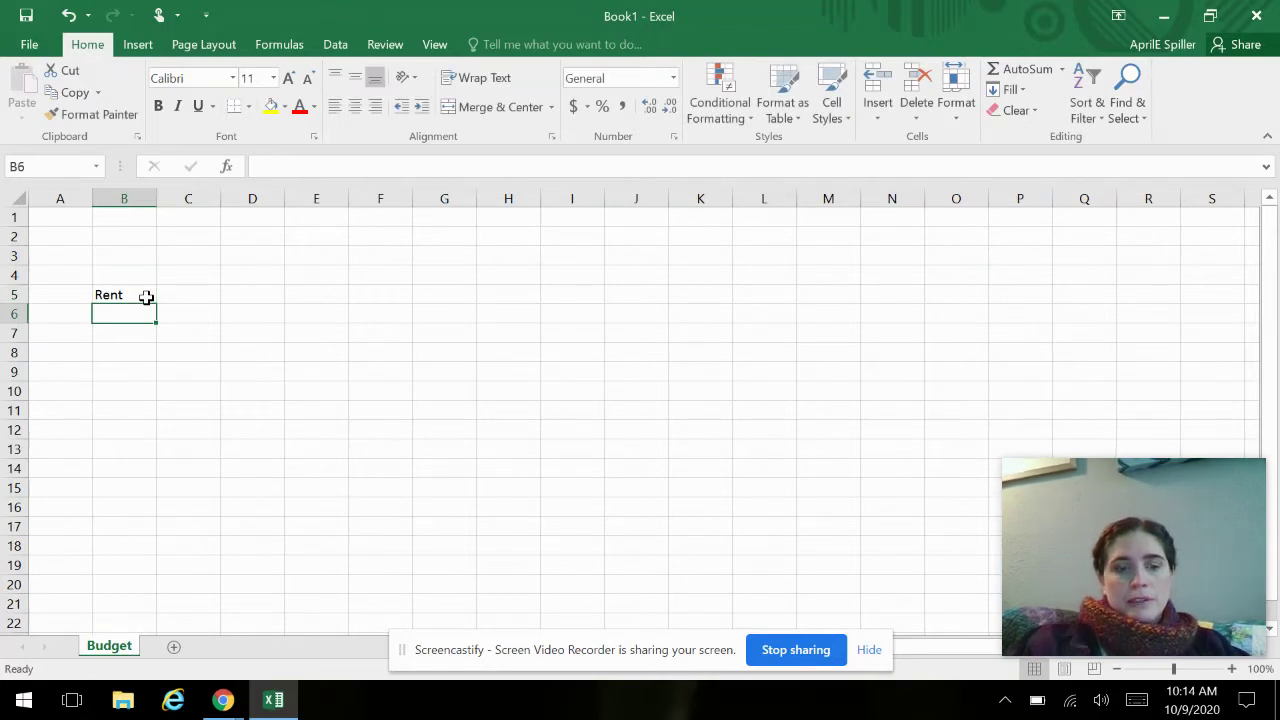
pyautogui.write('Electricity')
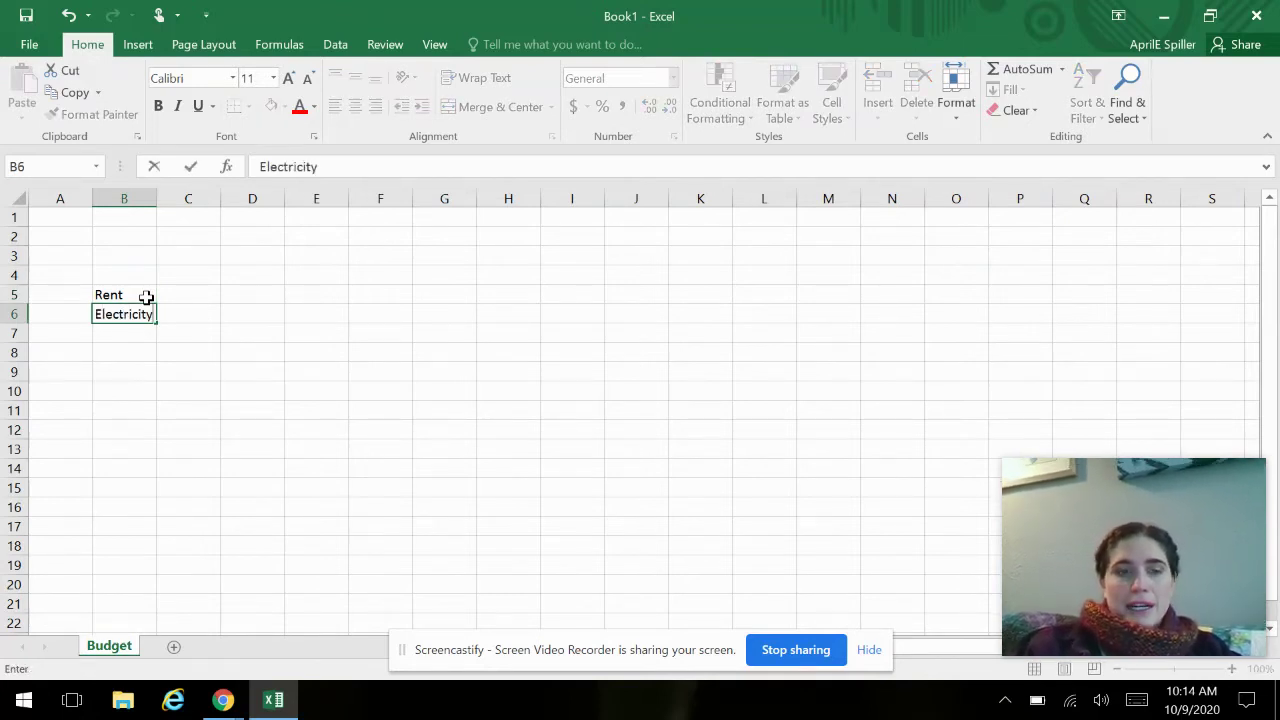
pyautogui.press('Return')
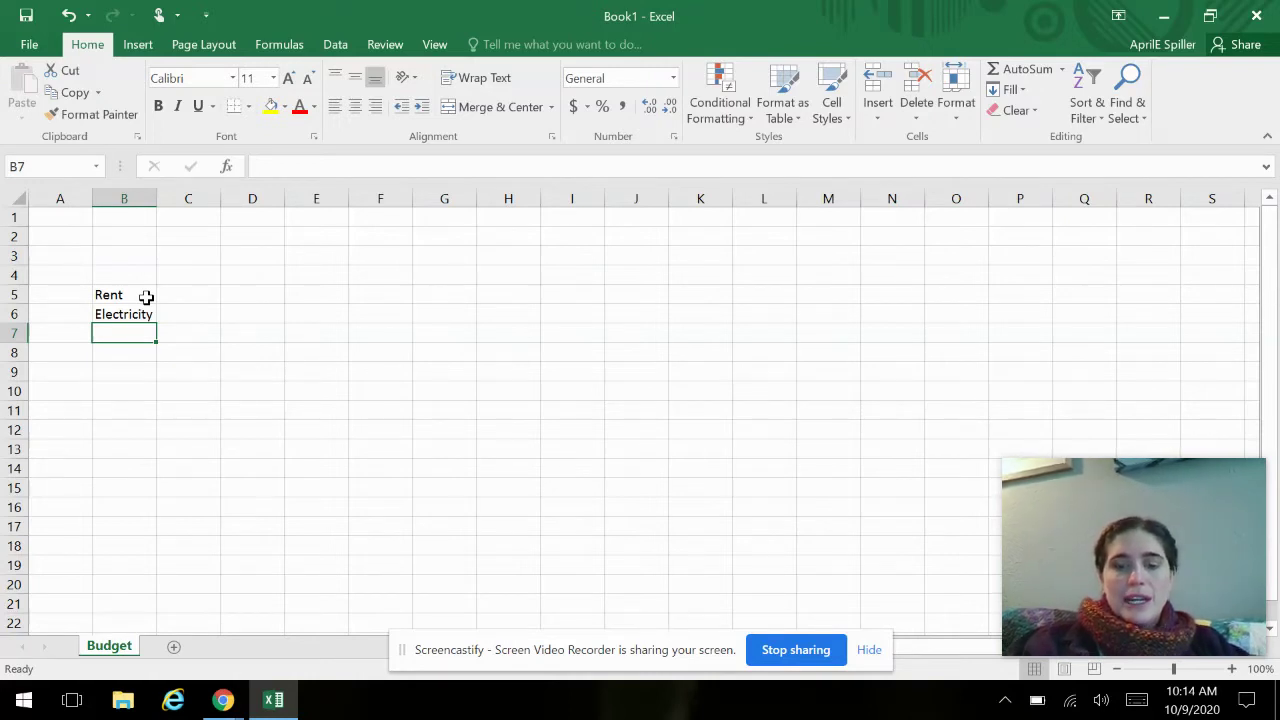
pyautogui.write('Internet')
pyautogui.press('Return')
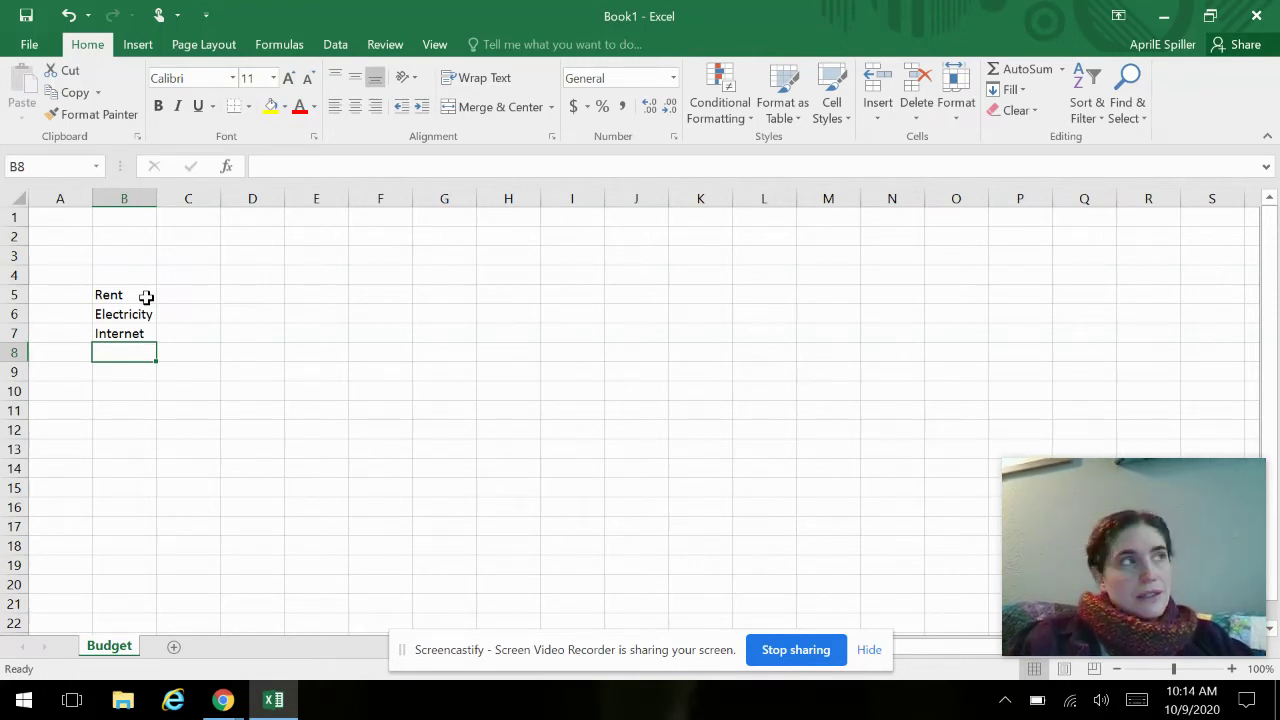
# Step: Continue the expense list with Entertainment, Transportation and Parking in cells B8 to B10
pyautogui.write('E')
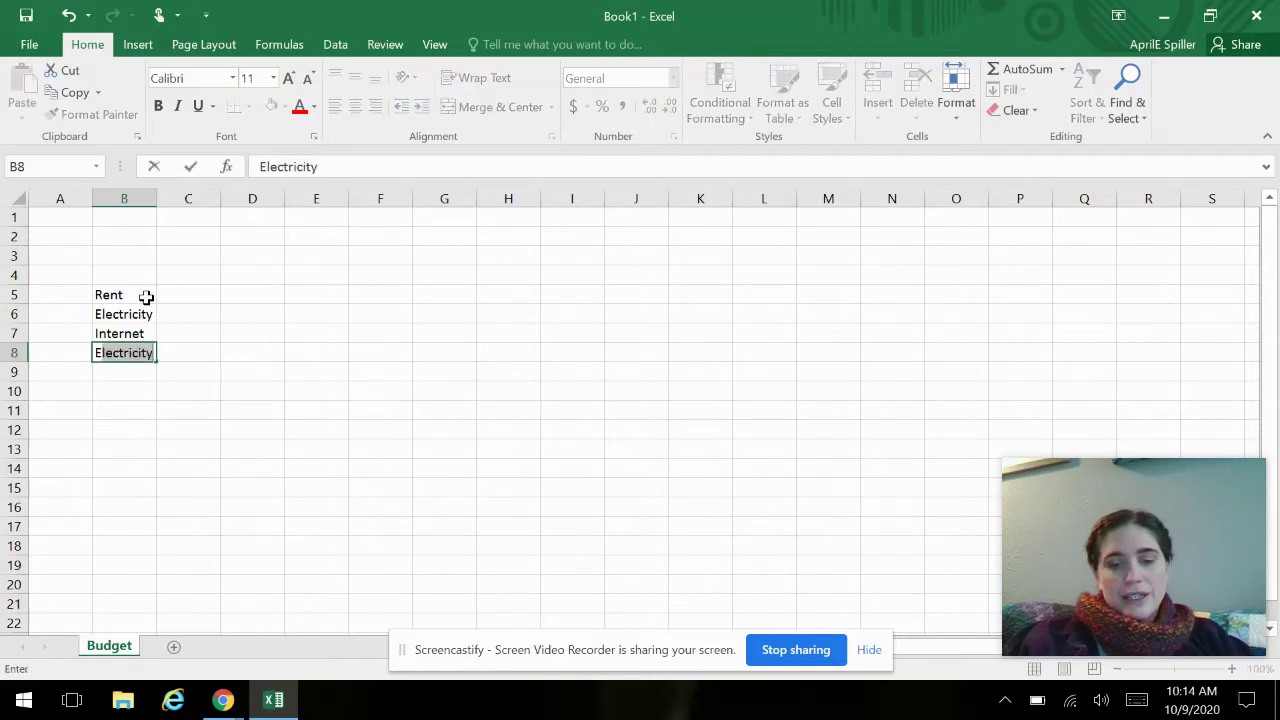
pyautogui.write('ntertainment')
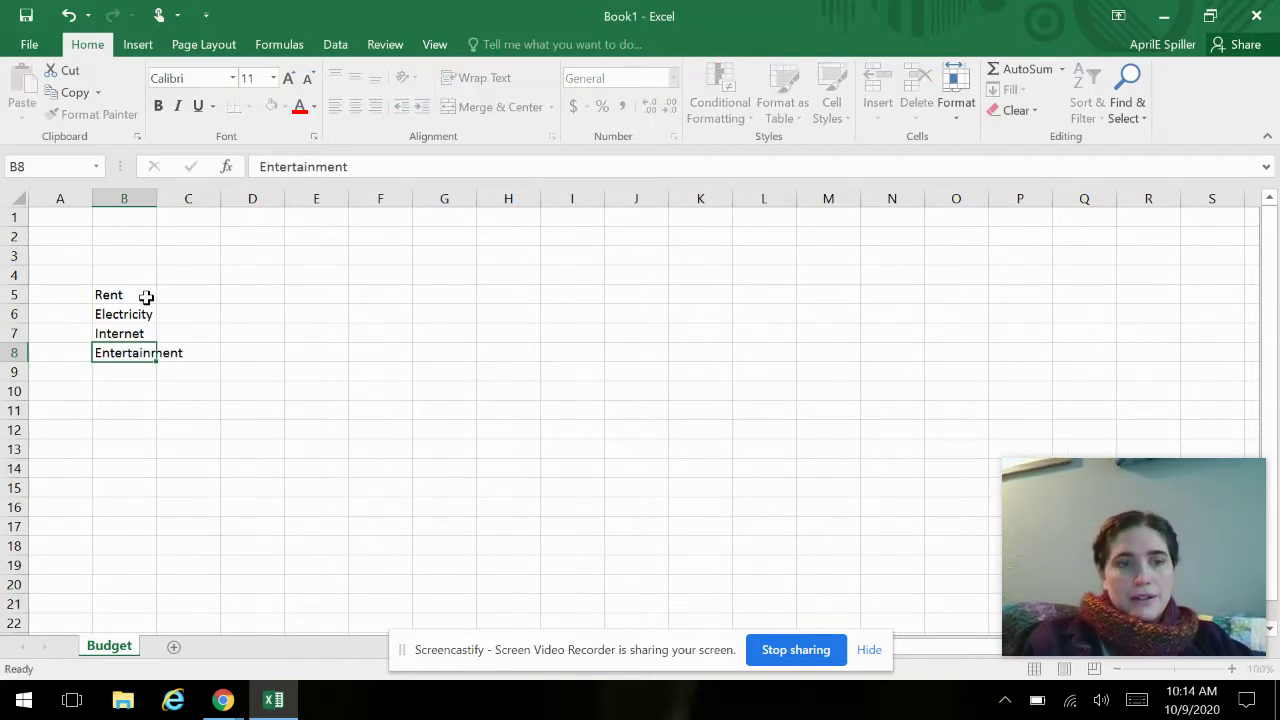
pyautogui.press('Return')
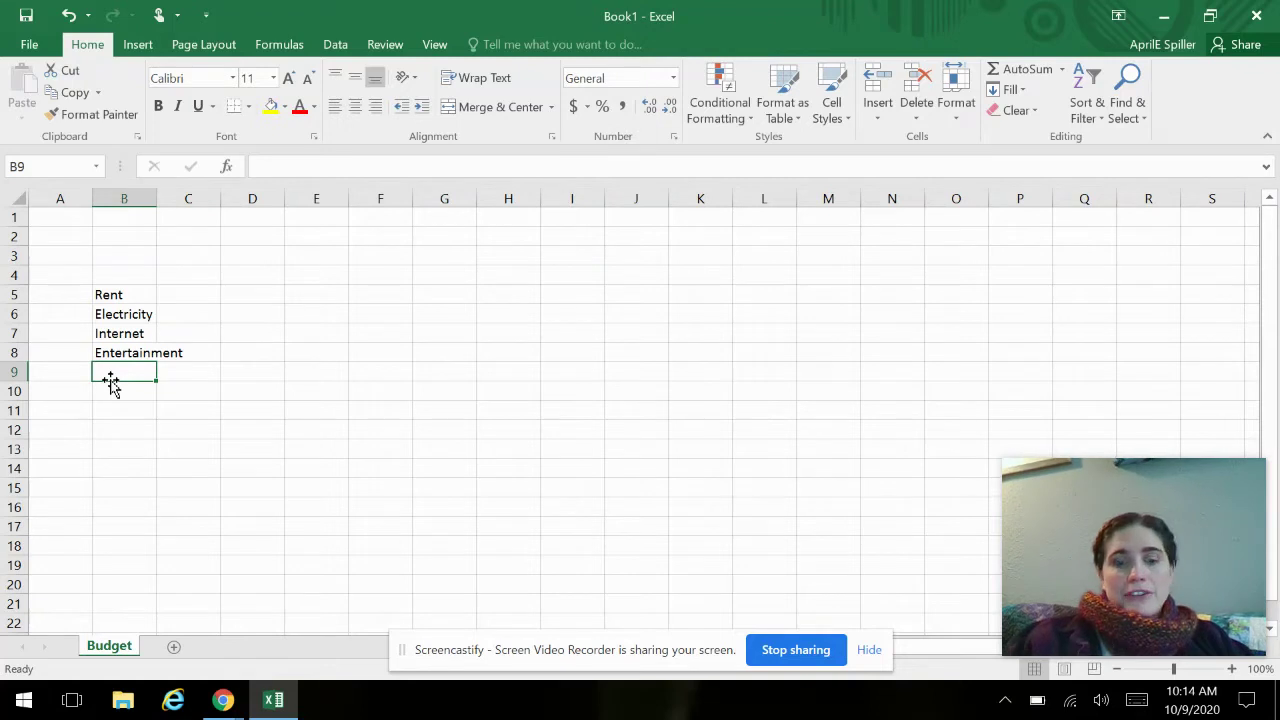
pyautogui.write('Transportatio')
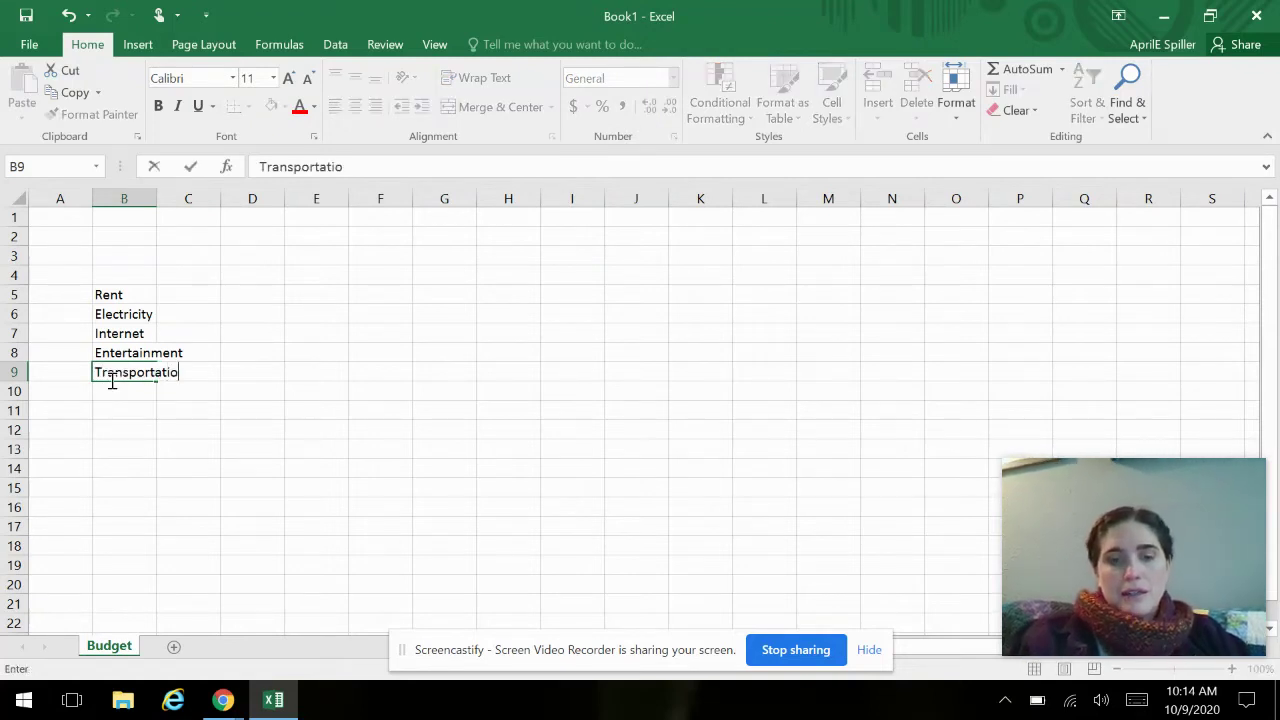
pyautogui.write('n')
pyautogui.press('Return')
pyautogui.write('Parking')
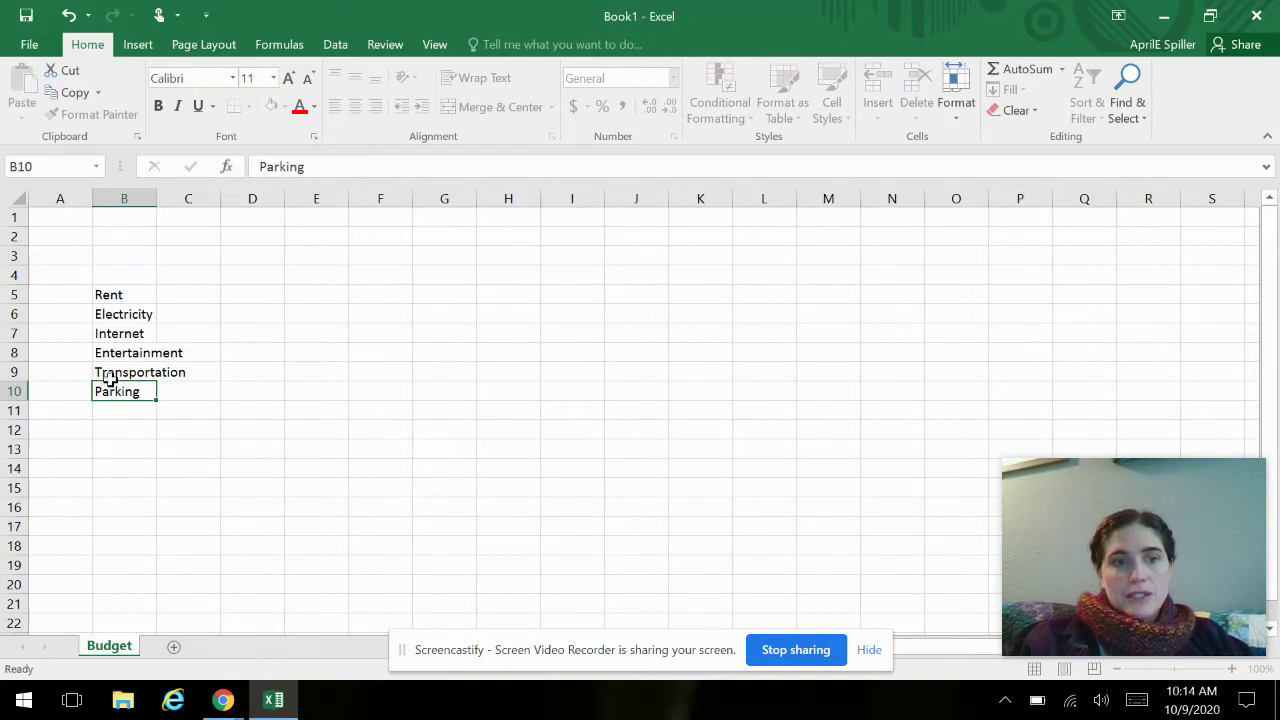
pyautogui.press('Return')
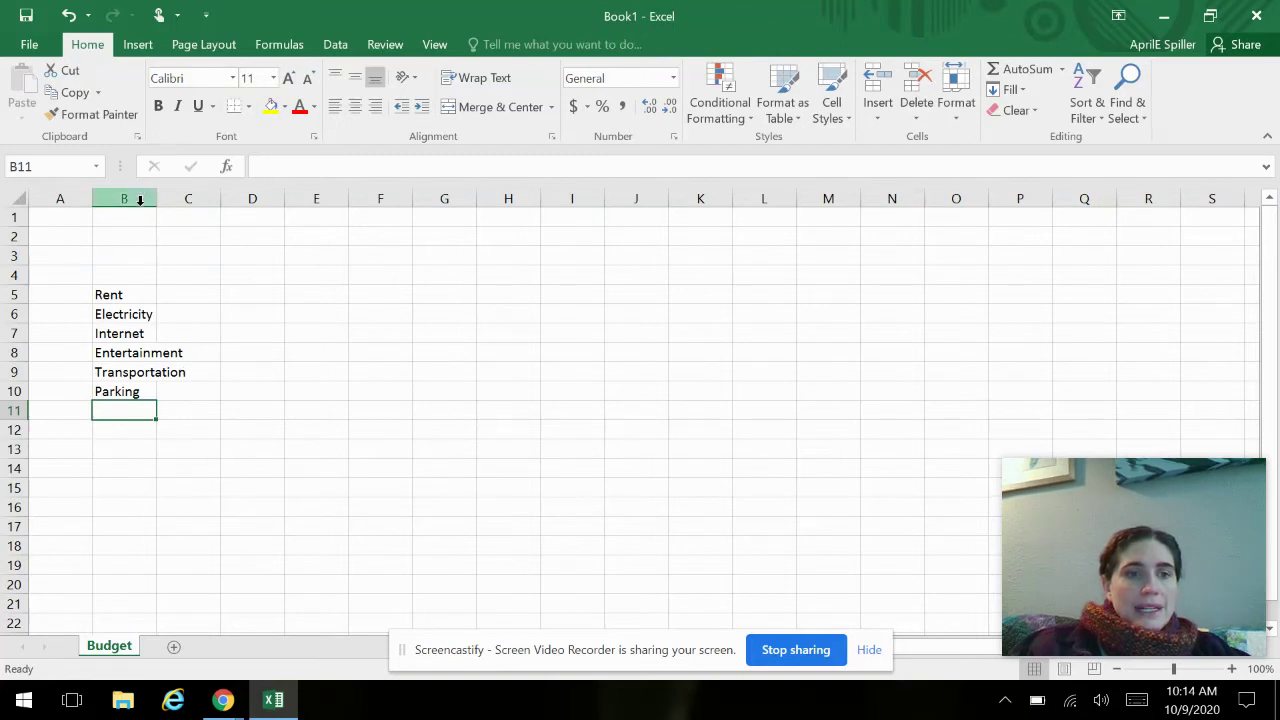
# Step: Enter 8765 as a trial value in cell C8 beside Entertainment and clear the cell again
pyautogui.click(196, 351)
pyautogui.write('kj,mn')
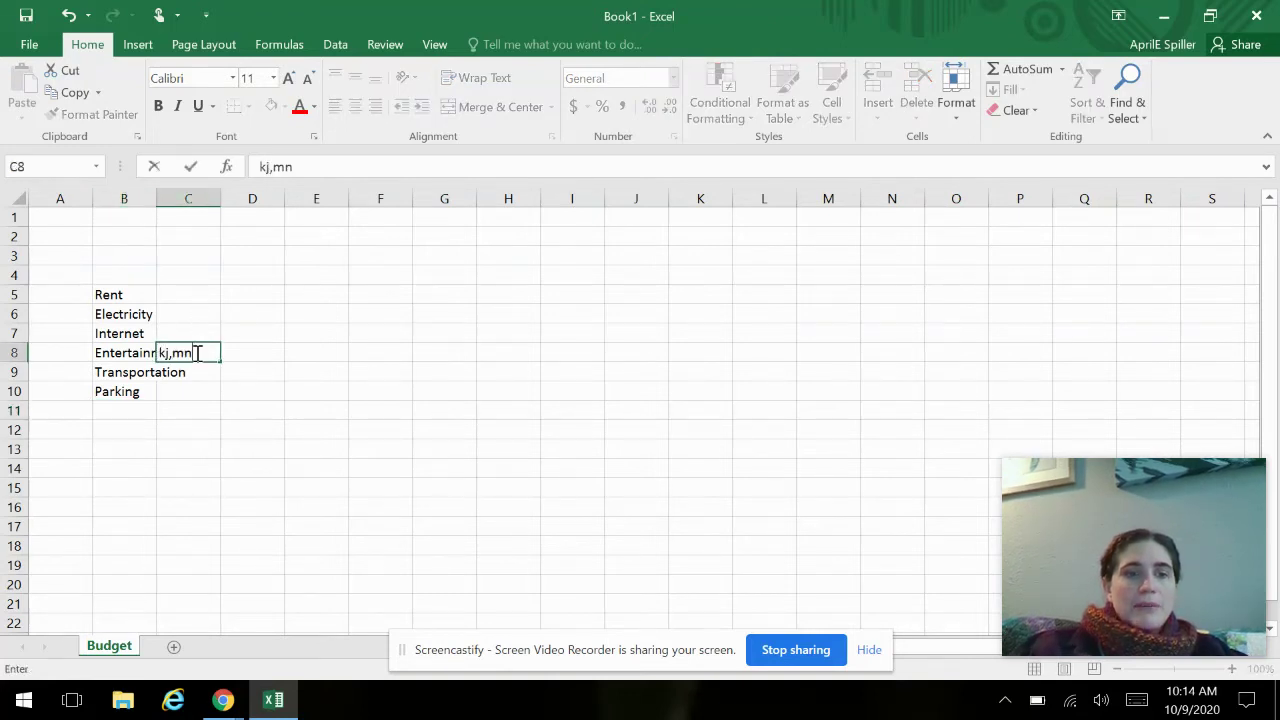
pyautogui.write('/')
pyautogui.press('BackSpace')
pyautogui.press('BackSpace')
pyautogui.press('BackSpace')
pyautogui.press('BackSpace')
pyautogui.press('BackSpace')
pyautogui.press('BackSpace')
pyautogui.write('8765')
pyautogui.press('Return')
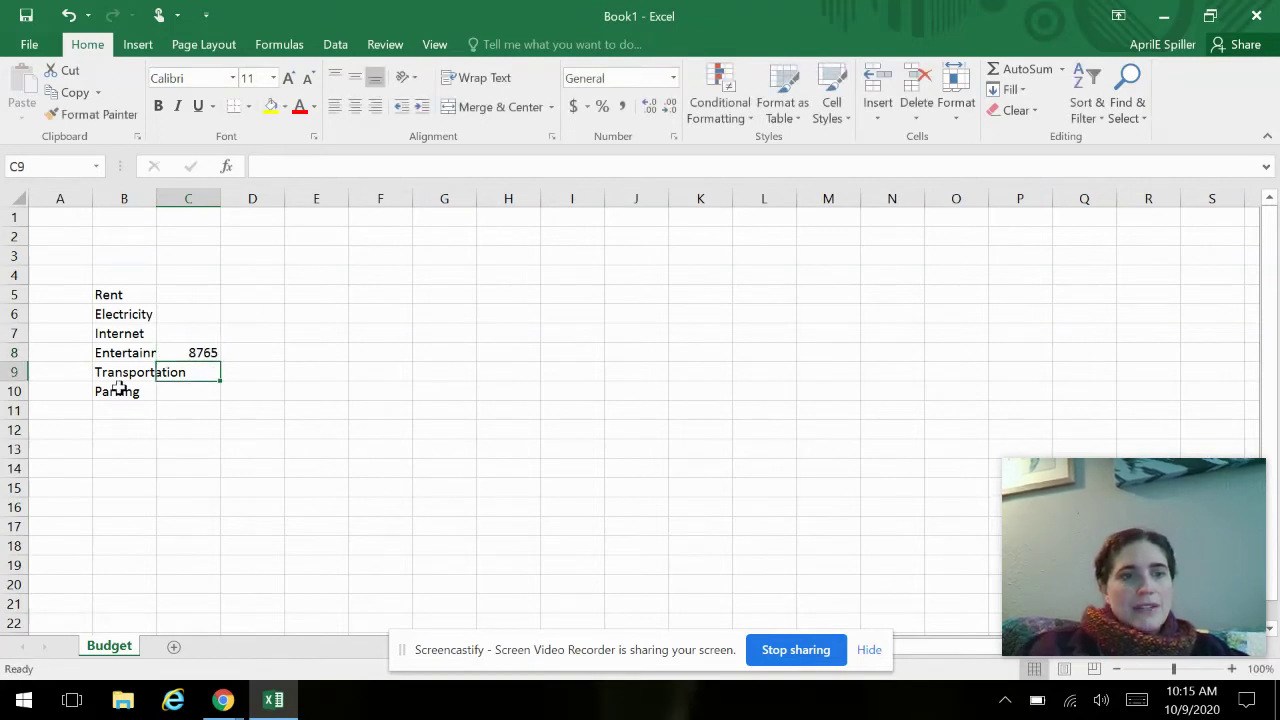
pyautogui.press('Up')
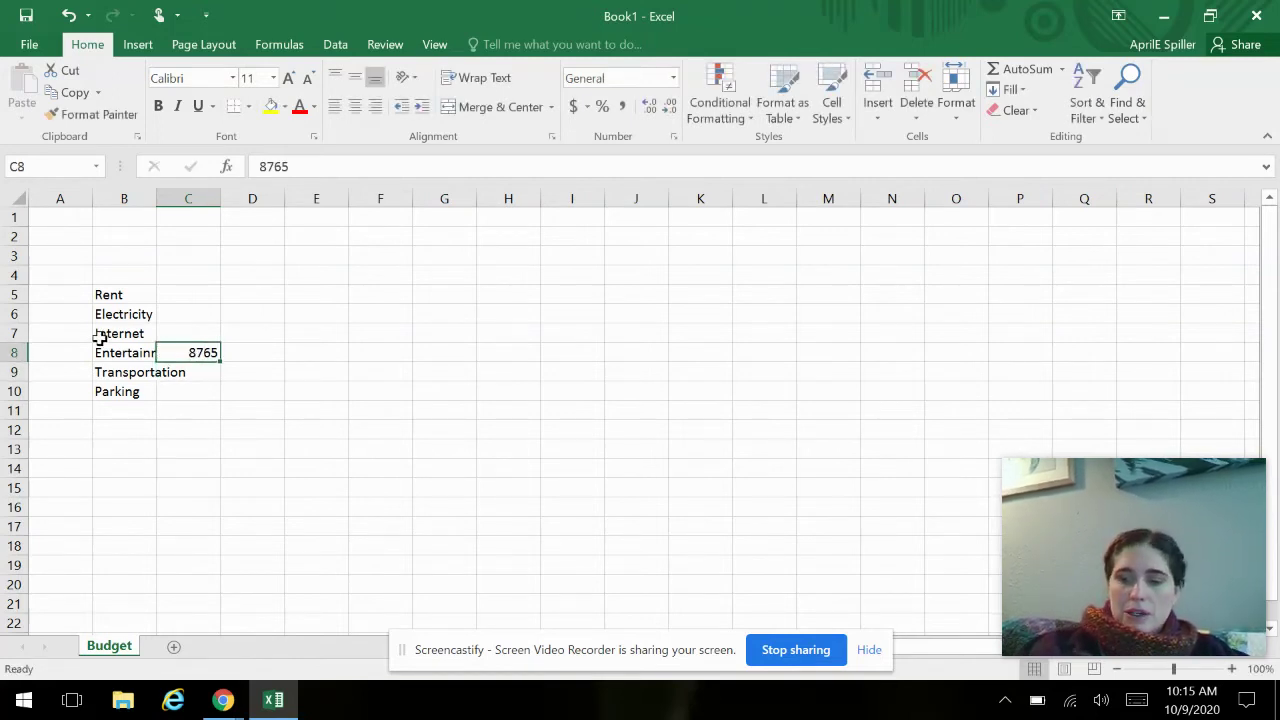
pyautogui.press('Delete')
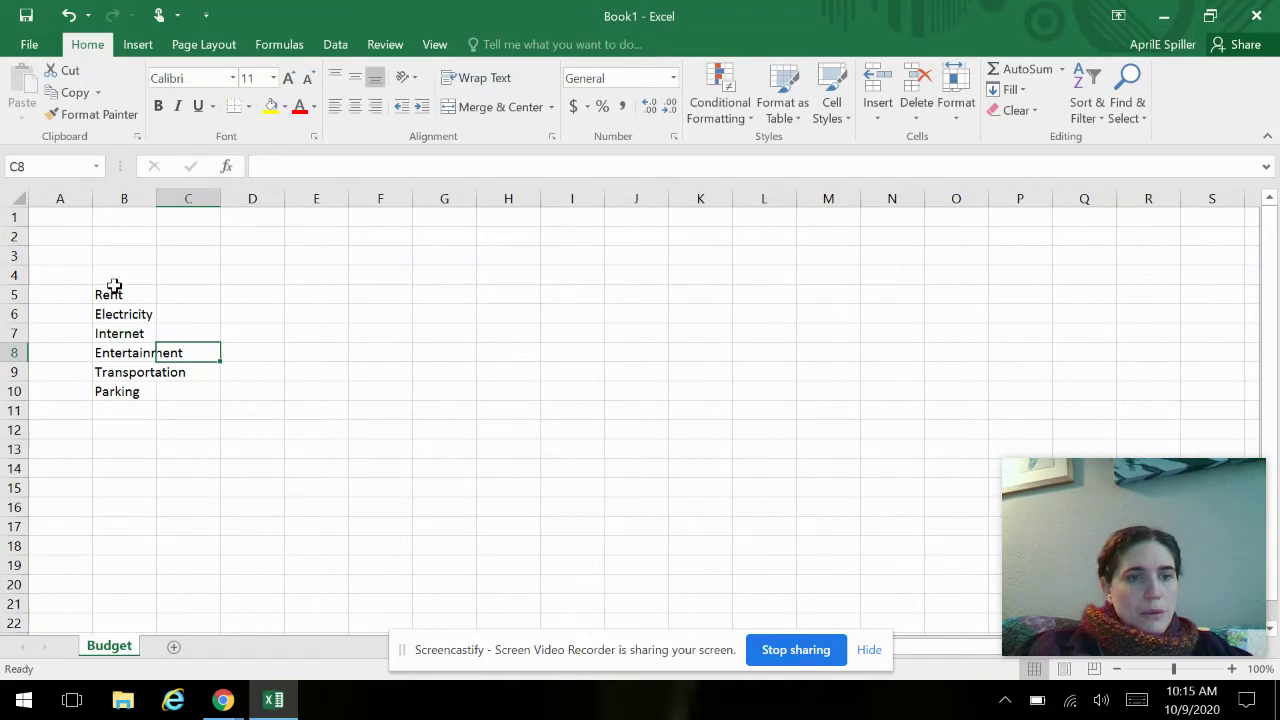
# Step: Widen column B so that the longest expense categories fit inside it
pyautogui.click(124, 198)
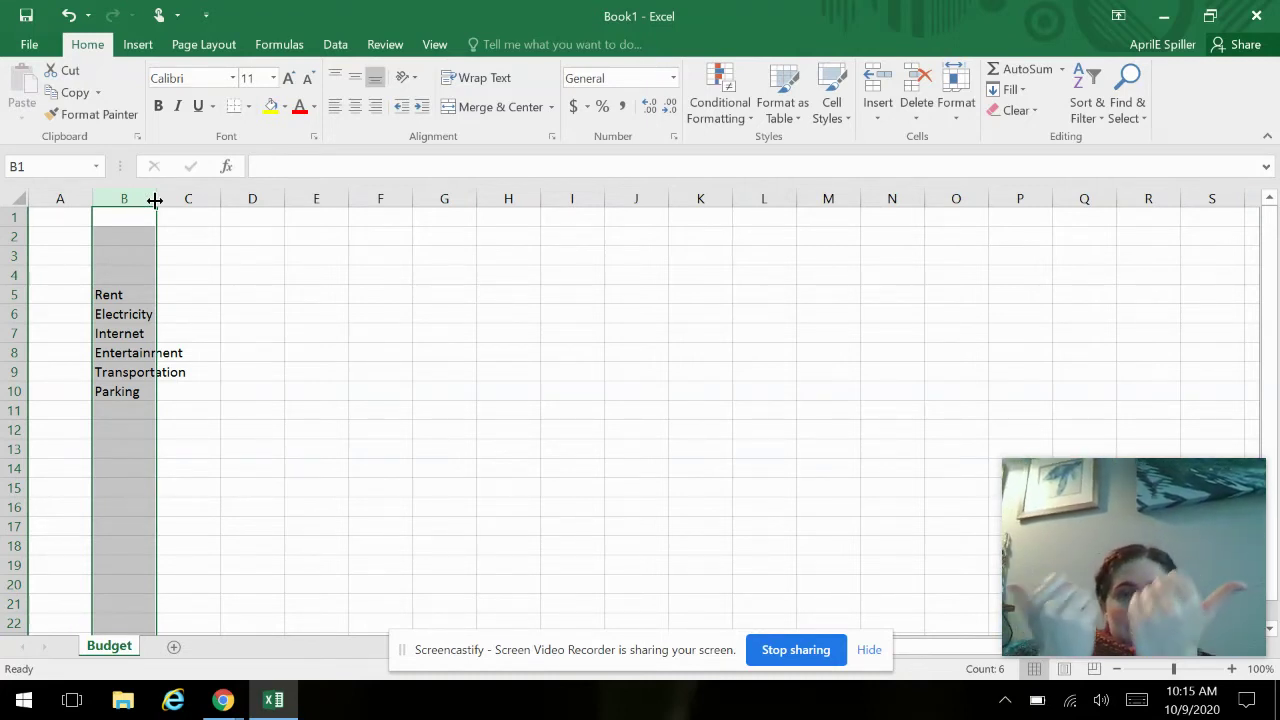
pyautogui.moveTo(155, 200); pyautogui.dragTo(190, 200)
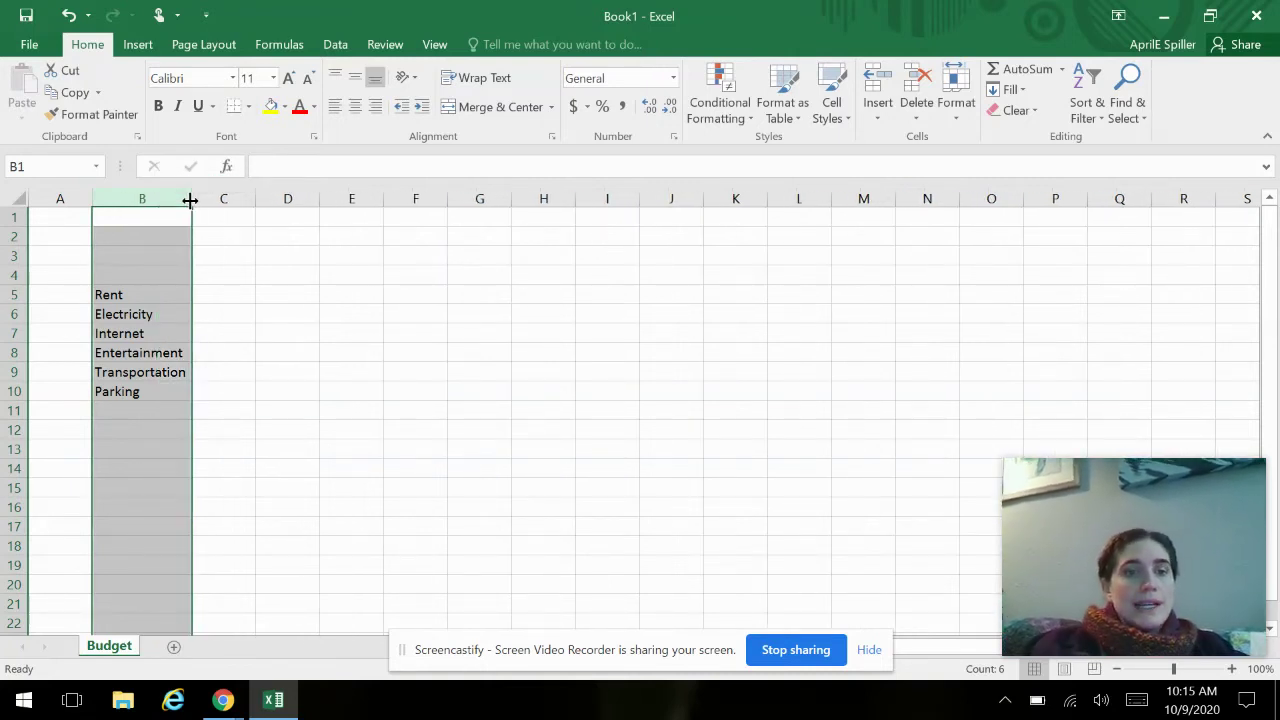
pyautogui.click(291, 303)
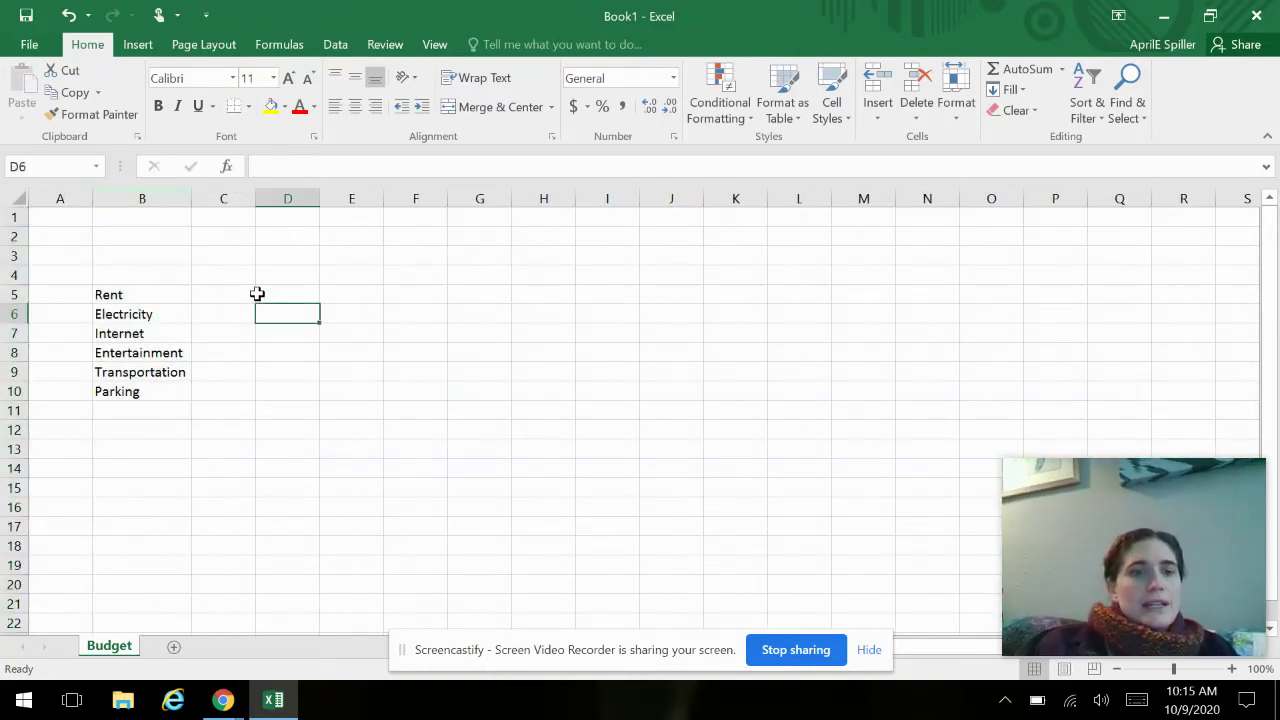
# Step: Enter the month headings September, October, November and December across row 4 in cells C4 to F4
pyautogui.click(231, 277)
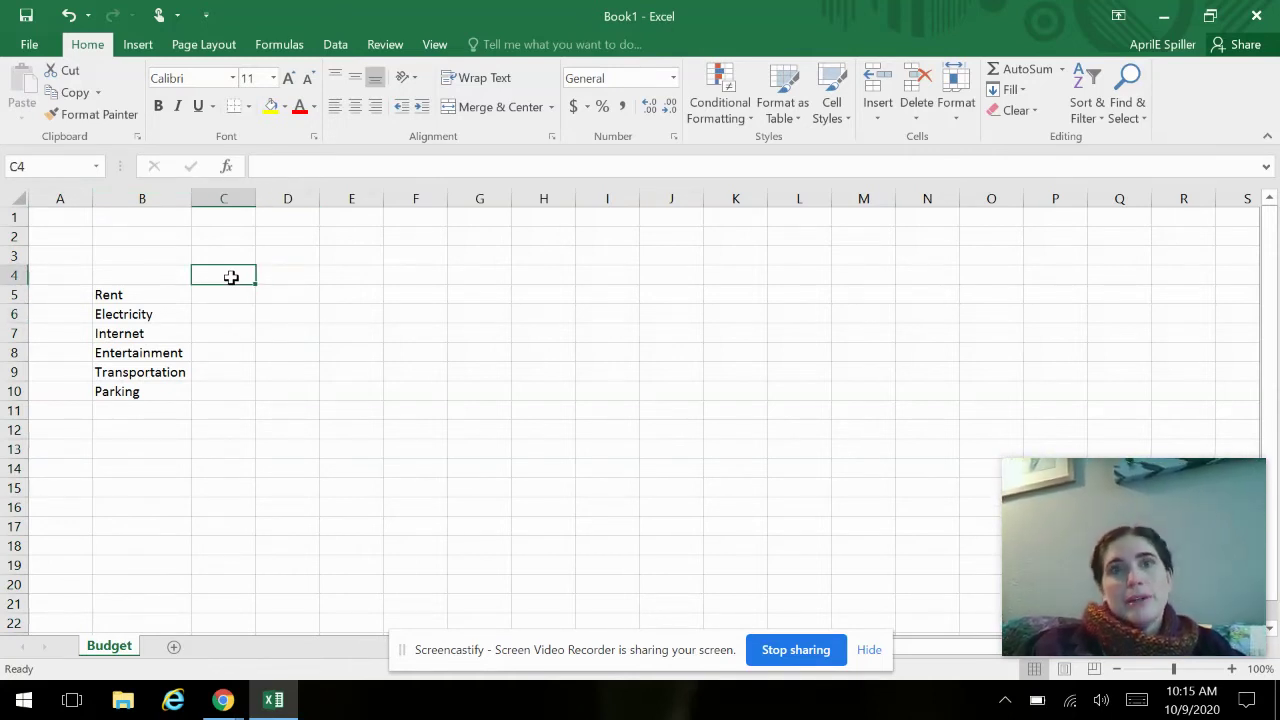
pyautogui.write('Septem')
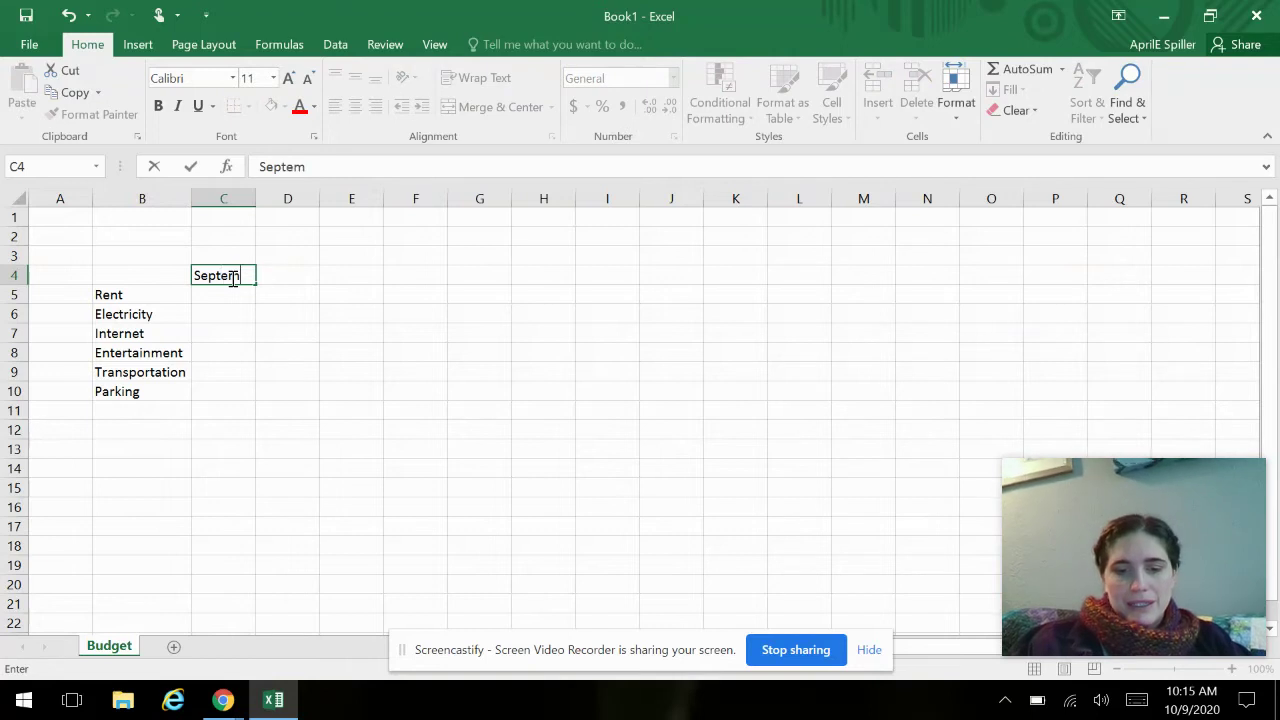
pyautogui.write('ber')
pyautogui.press('Tab')
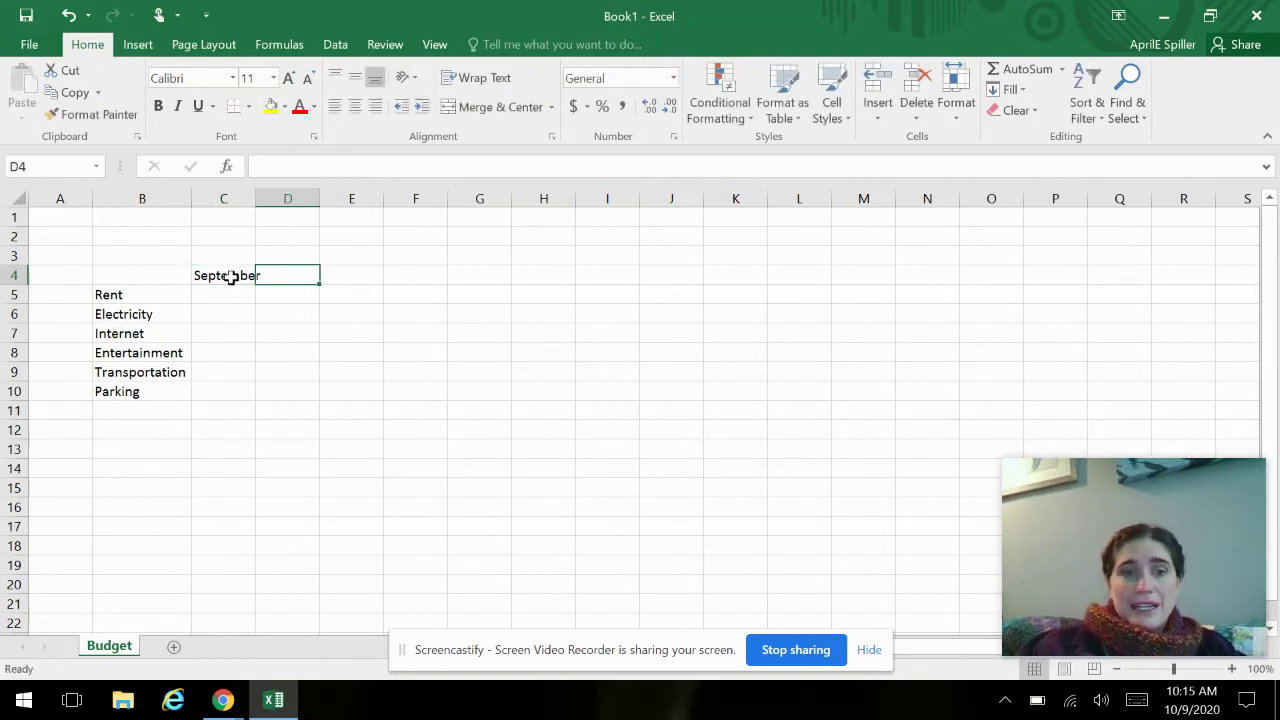
pyautogui.write('October')
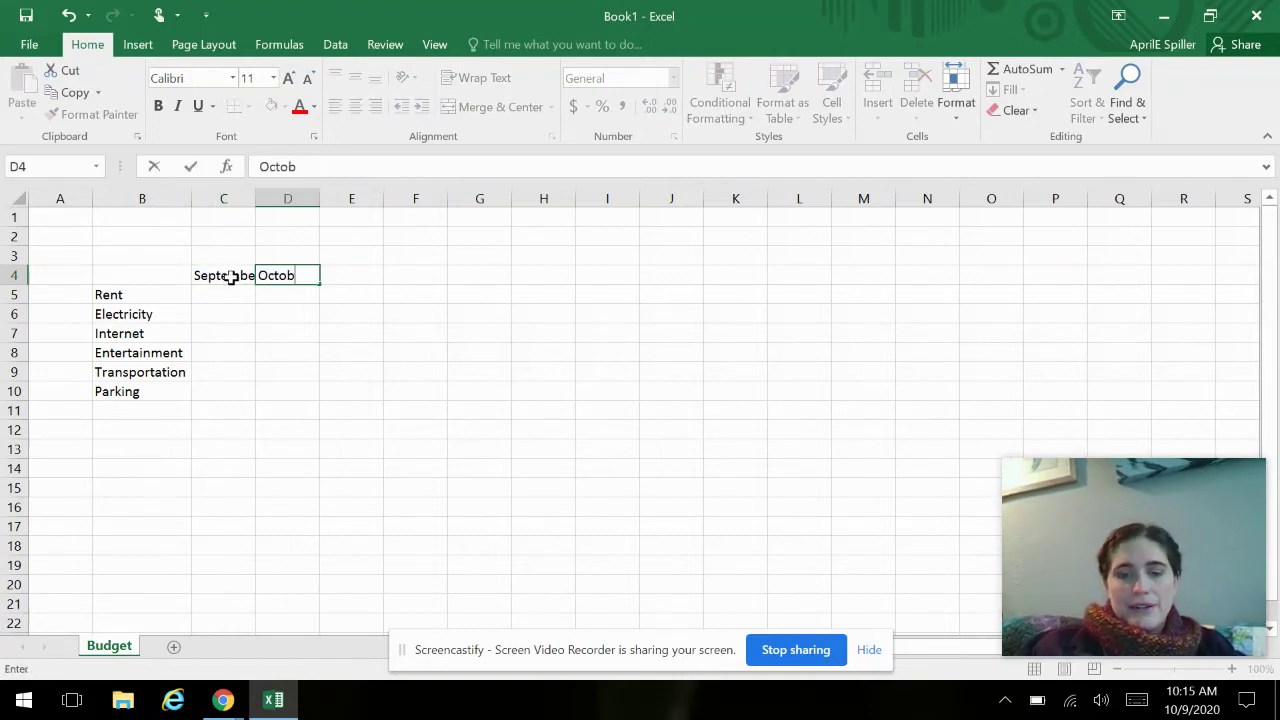
pyautogui.press('Tab')
pyautogui.write('November')
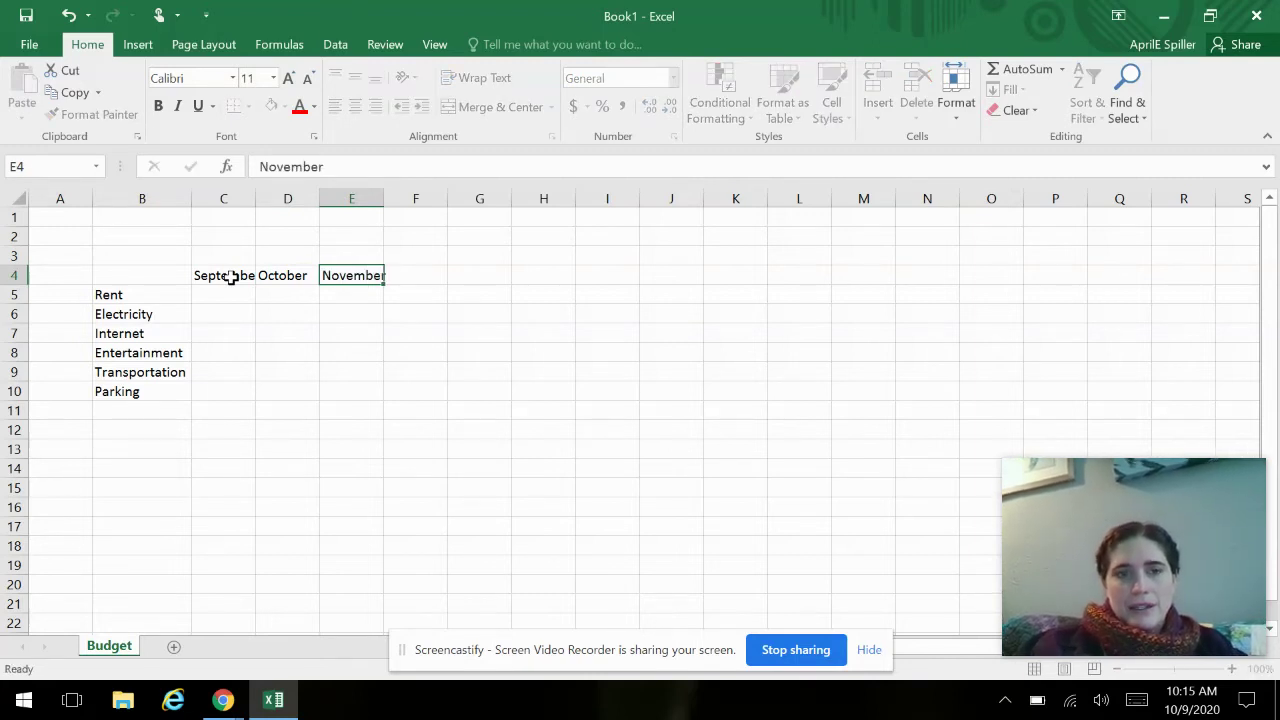
pyautogui.press('Tab')
pyautogui.write('December')
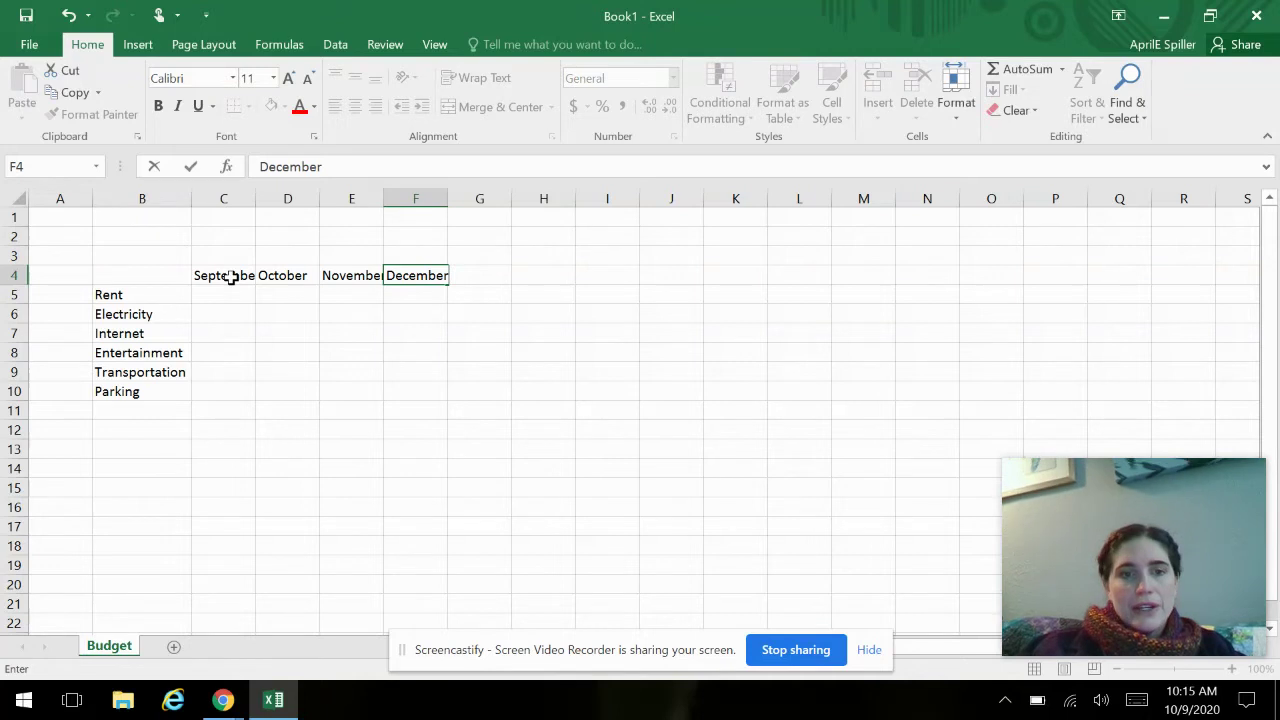
pyautogui.press('Return')
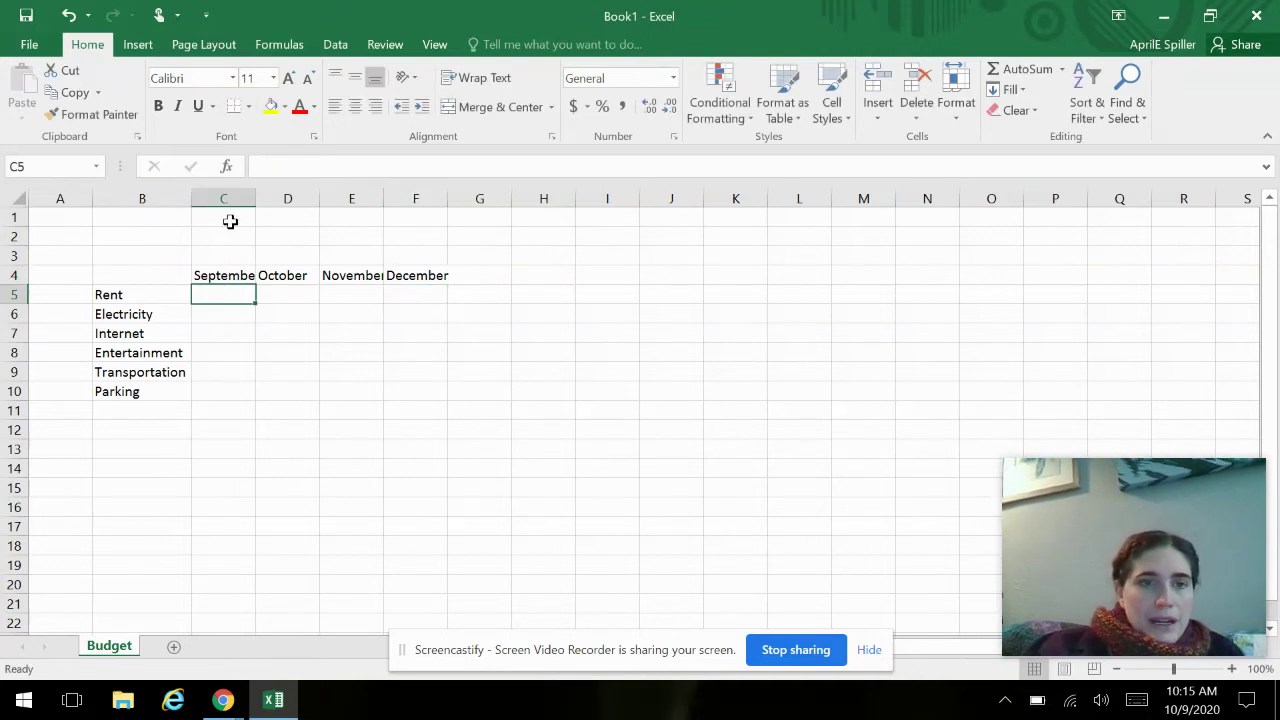
# Step: Widen columns C, E and F so that the September, November and December headings fit
pyautogui.moveTo(254, 191); pyautogui.dragTo(271, 191)
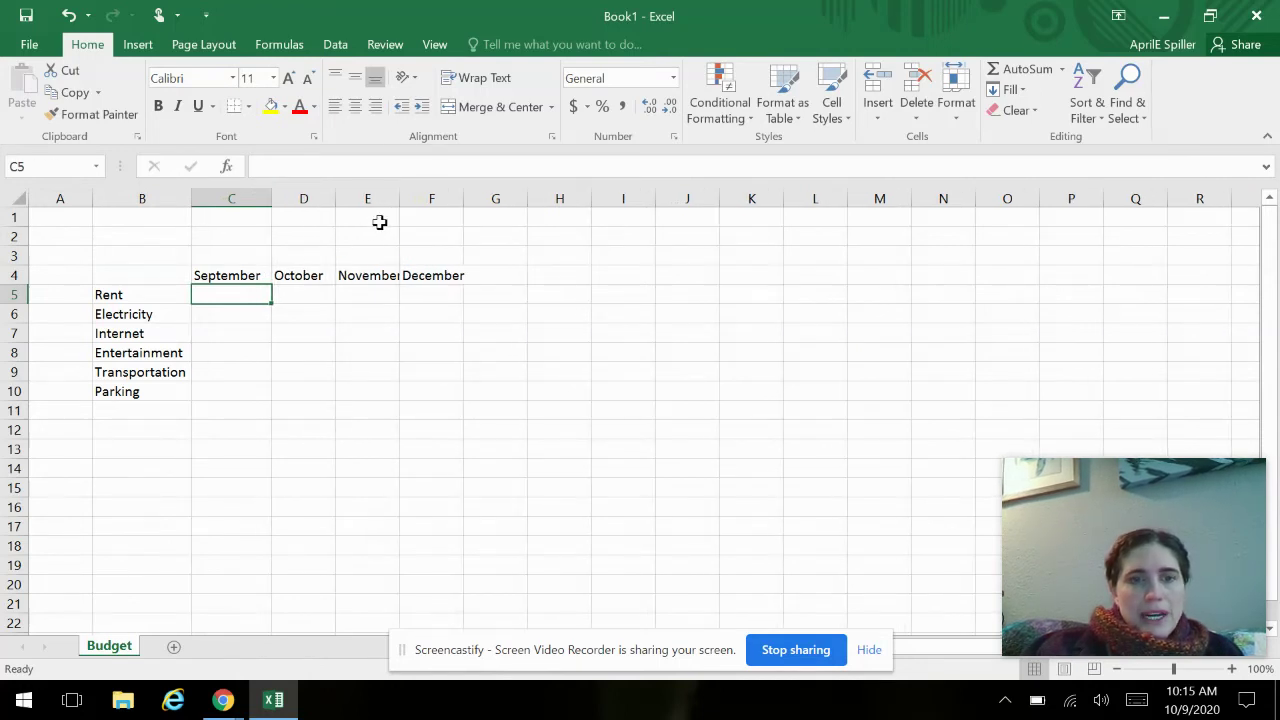
pyautogui.moveTo(401, 200); pyautogui.dragTo(490, 197)
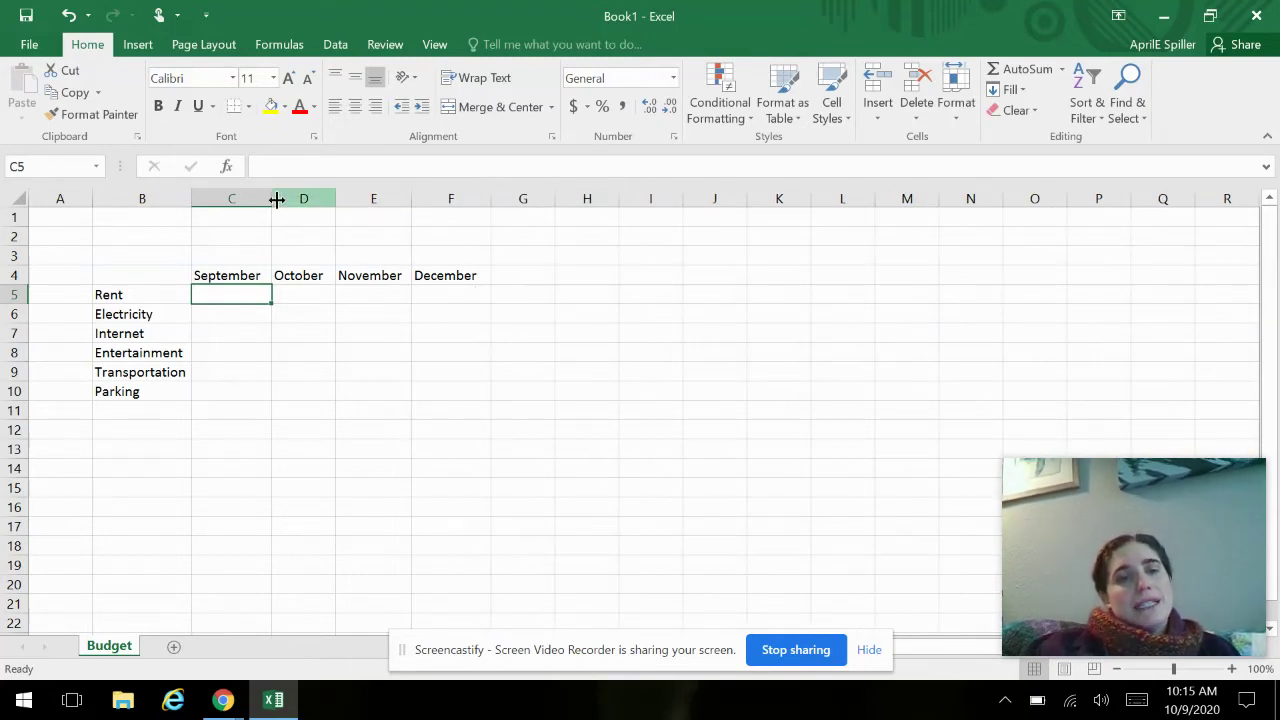
# Step: Give columns C through G a uniform column width of 10.27
pyautogui.moveTo(271, 197); pyautogui.dragTo(541, 162)
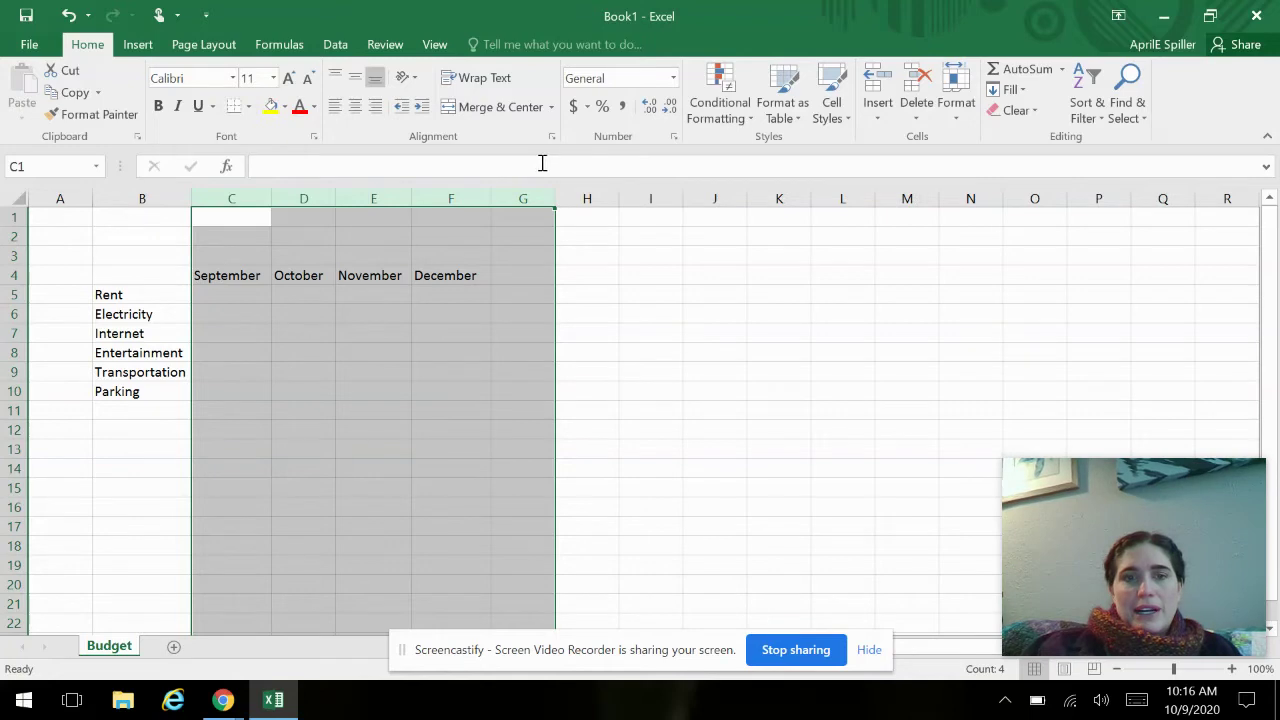
pyautogui.rightClick(337, 214)
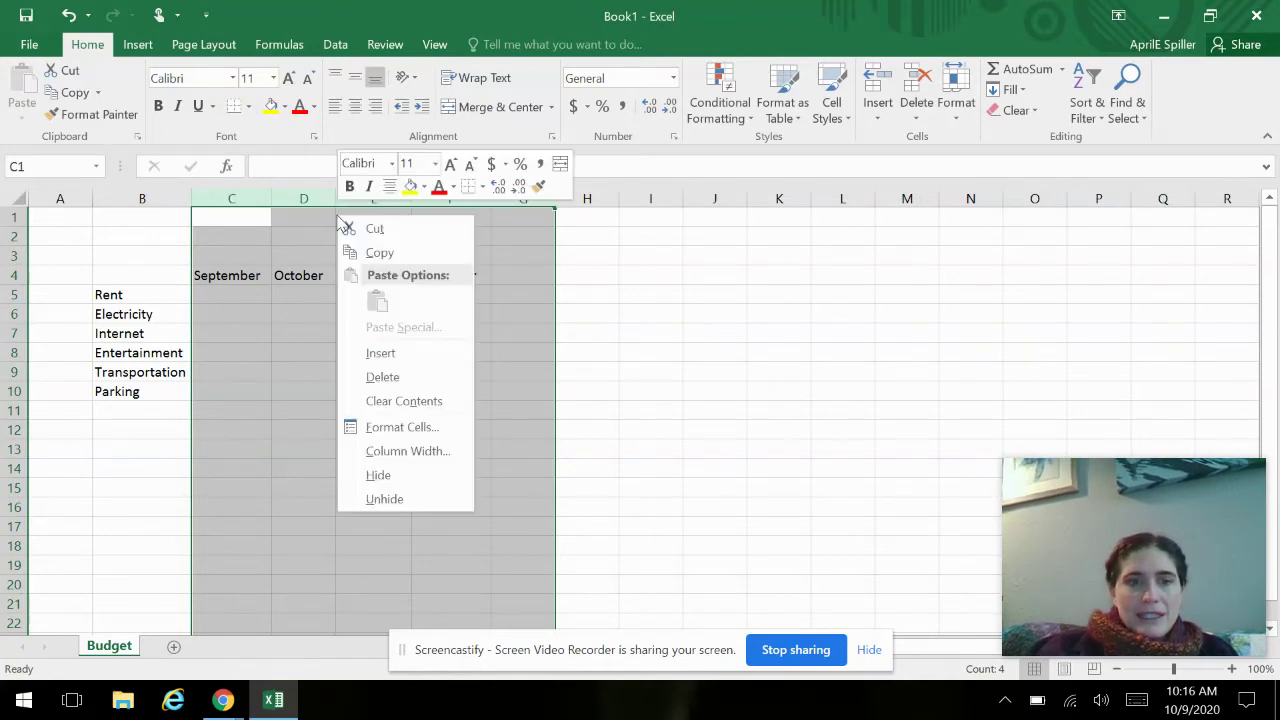
pyautogui.click(386, 455)
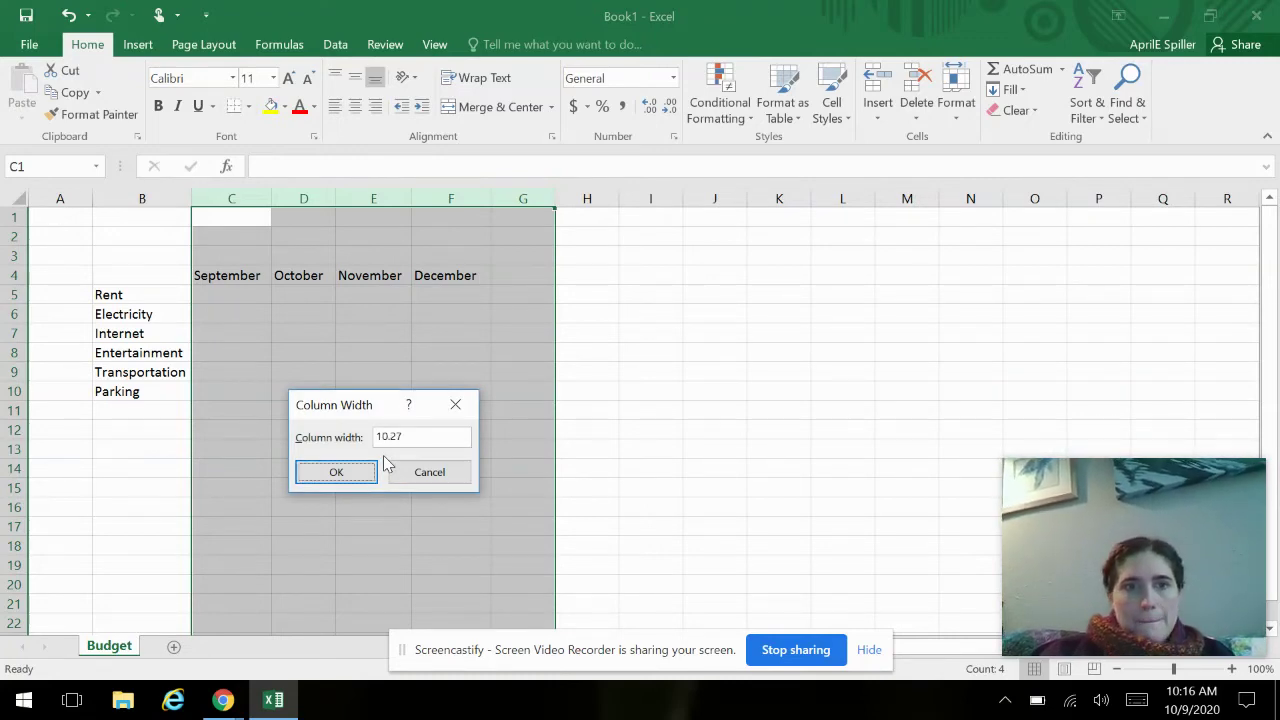
pyautogui.press('Return')
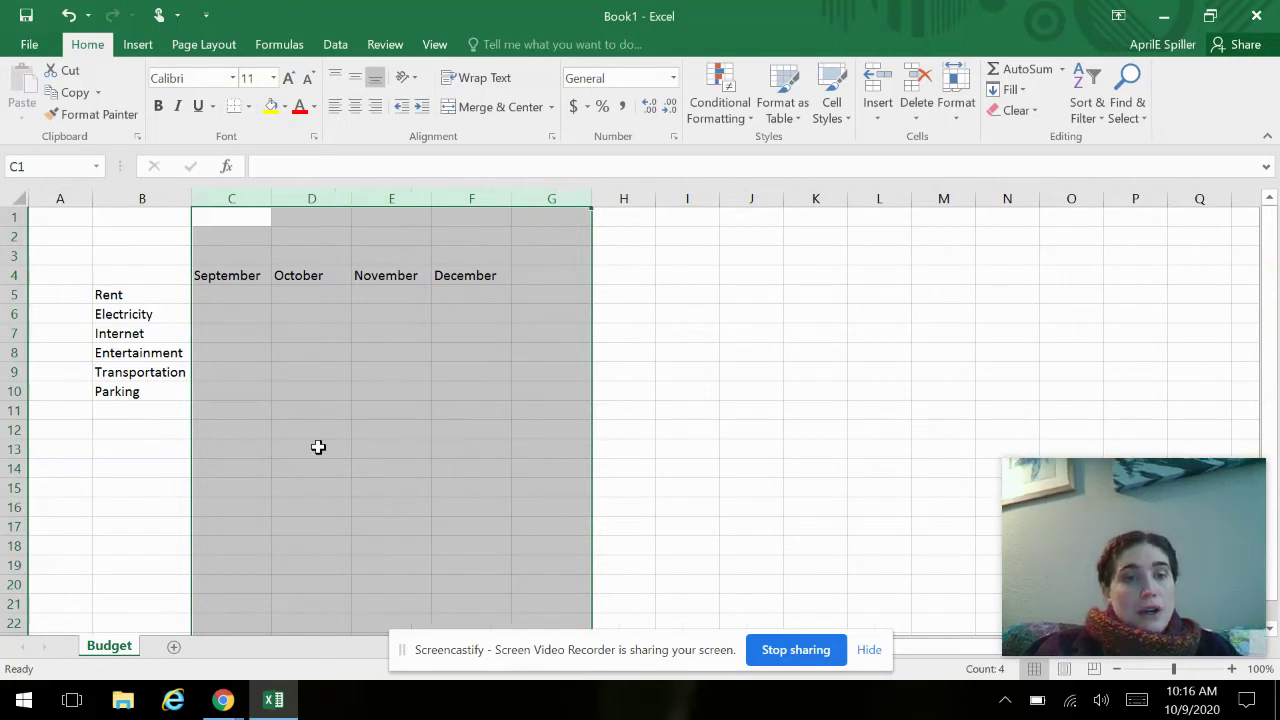
pyautogui.click(598, 407)
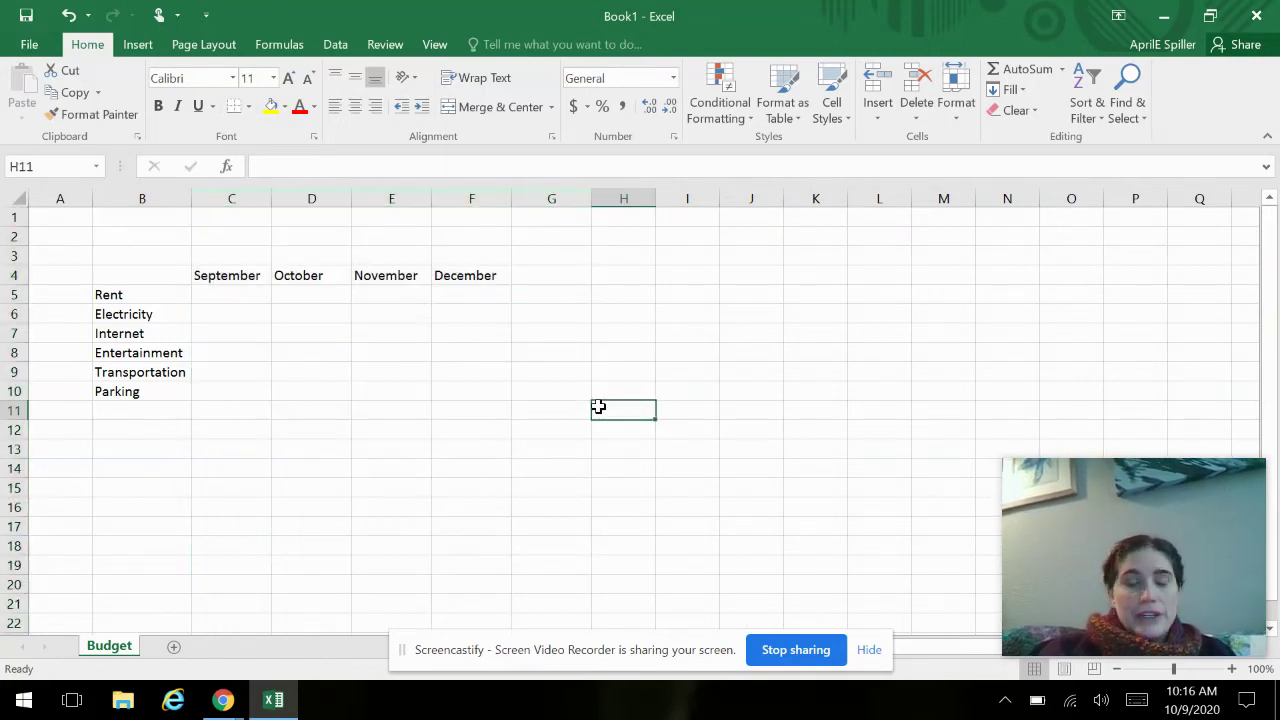
# Step: Enter the September amounts 500, 150, 65, 70, 100 and 25 for Rent through Parking in cells C5 to C10
pyautogui.click(220, 296)
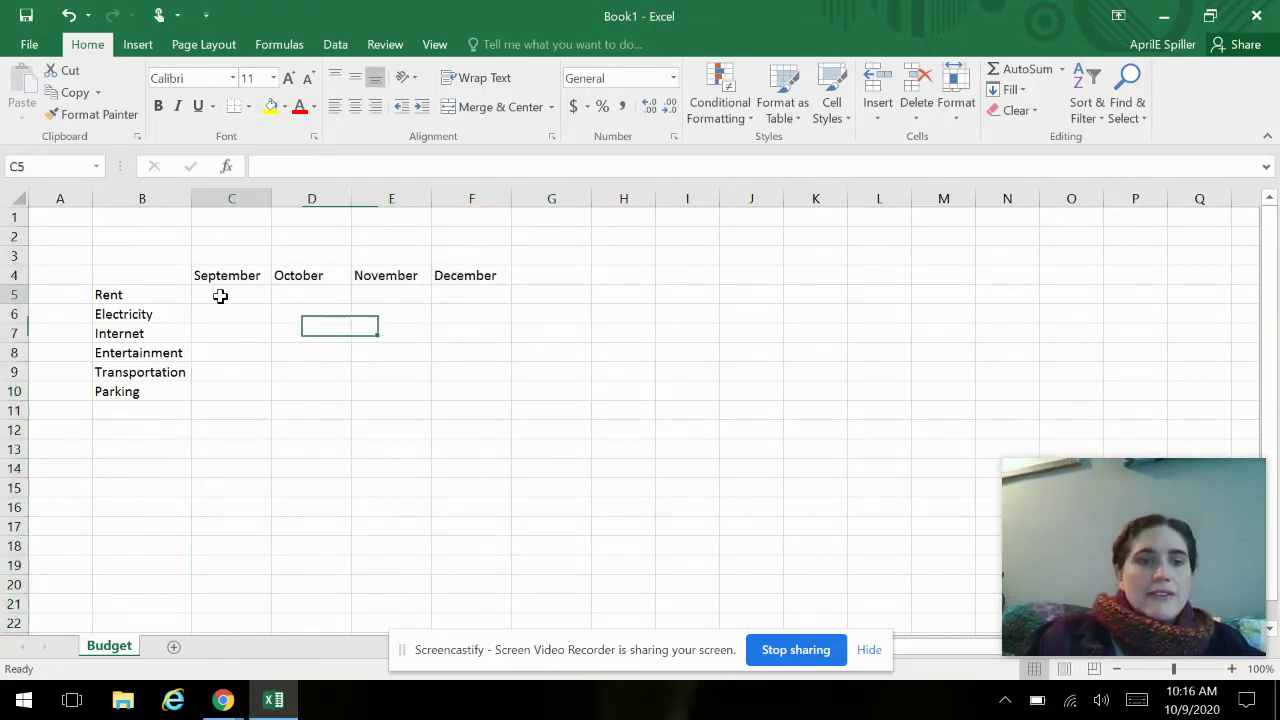
pyautogui.write('500')
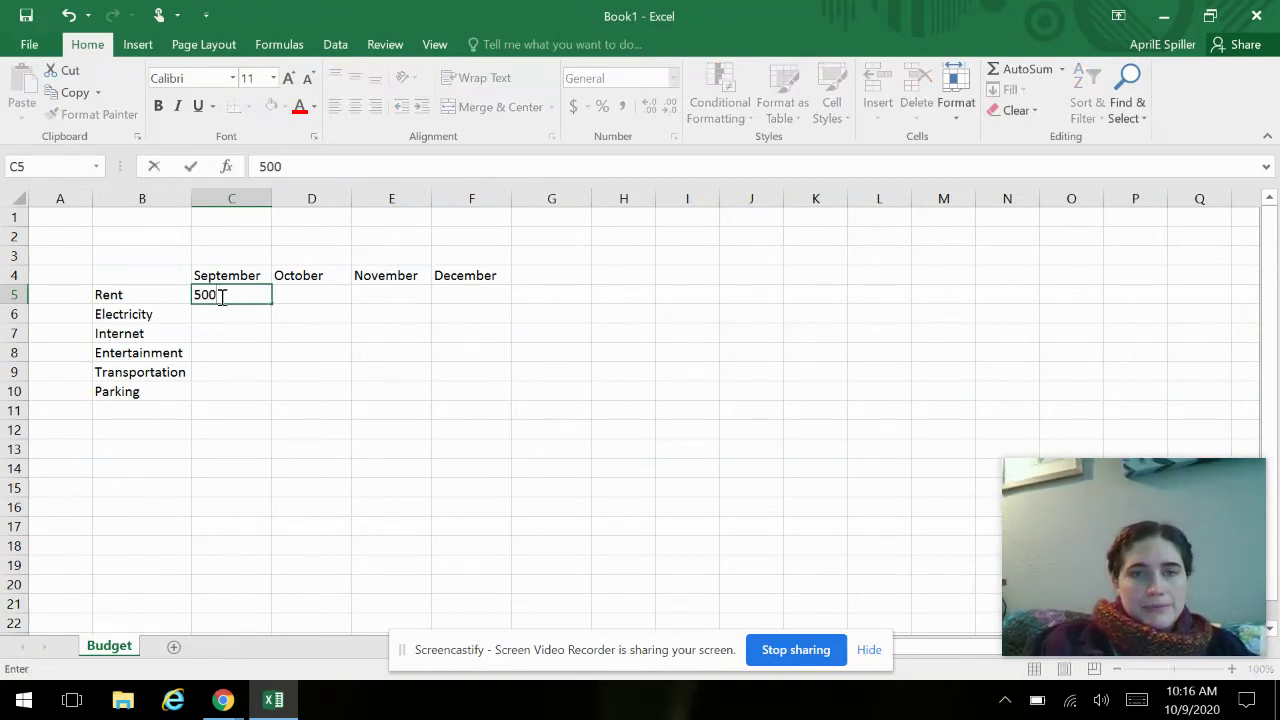
pyautogui.press('Return')
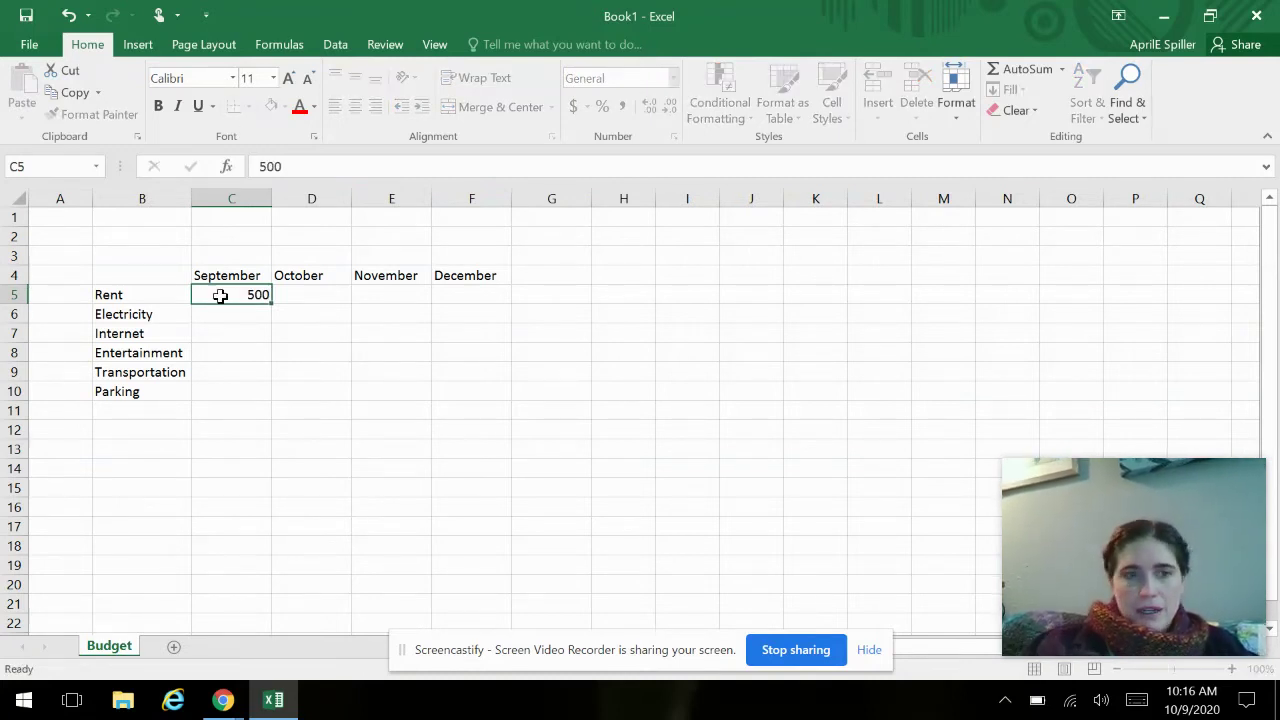
pyautogui.write('150')
pyautogui.press('Return')
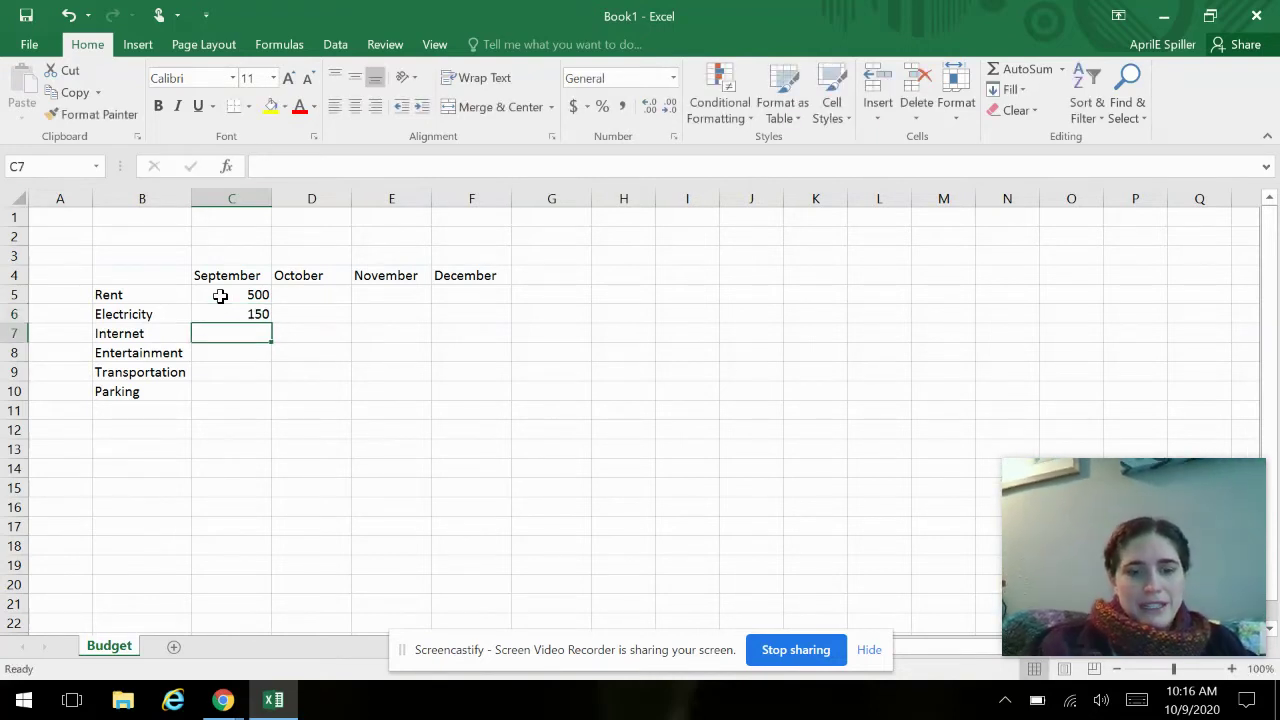
pyautogui.write('65')
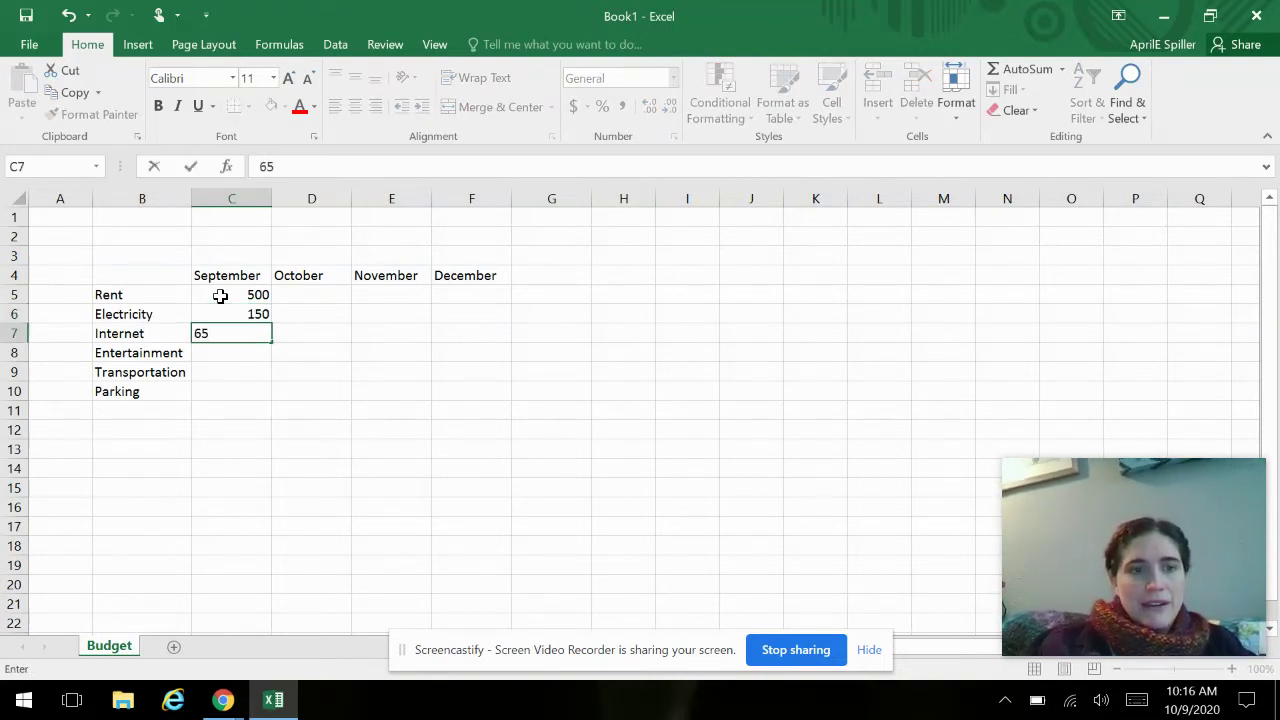
pyautogui.press('Return')
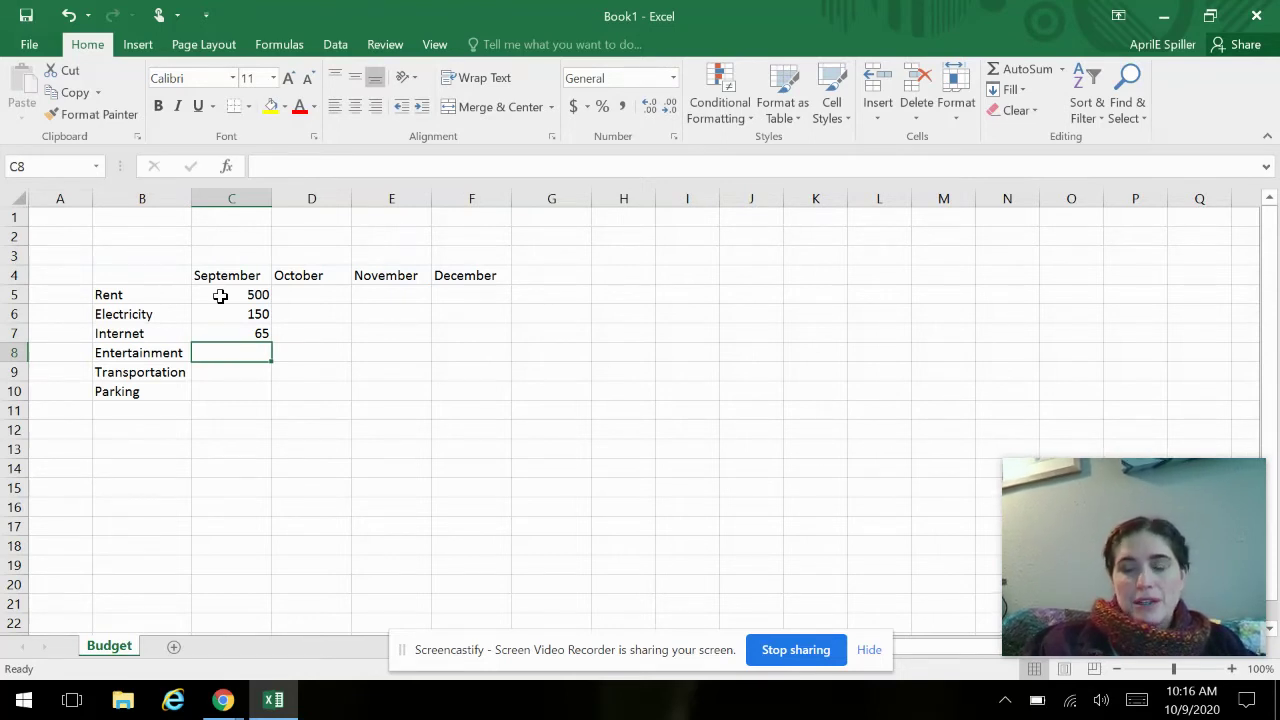
pyautogui.write('70')
pyautogui.press('Return')
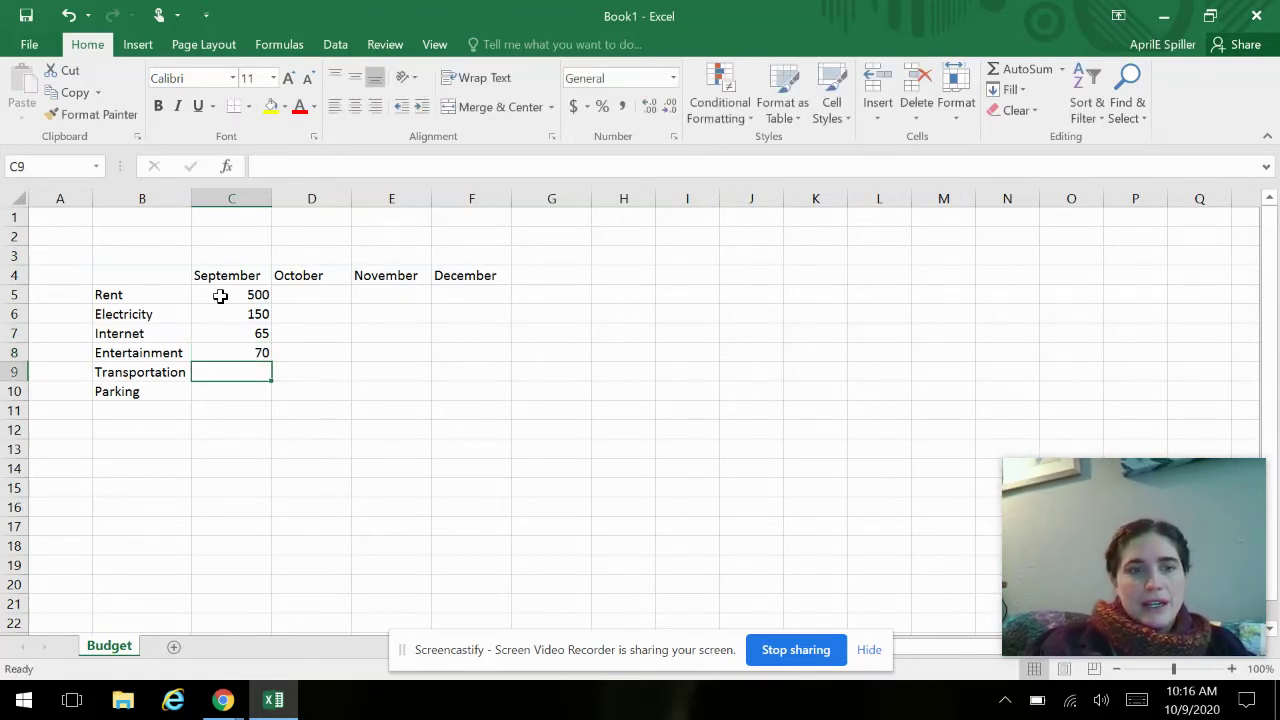
pyautogui.write('100')
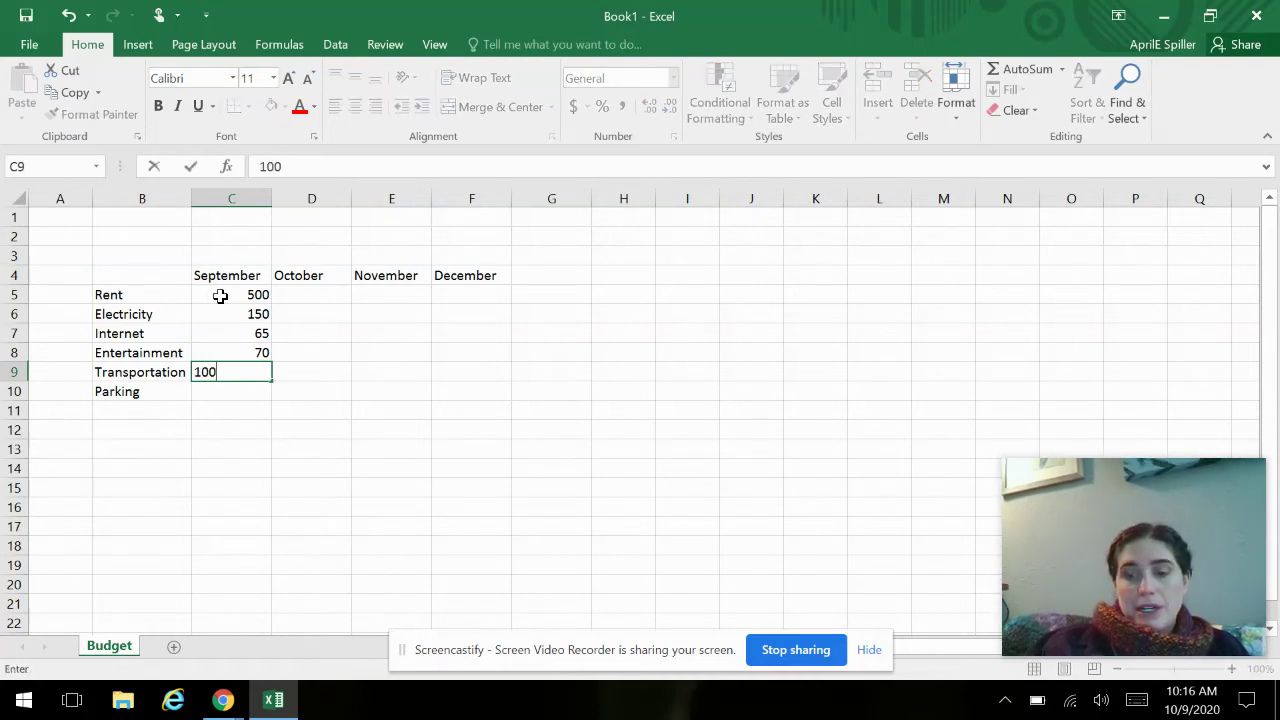
pyautogui.press('Return')
pyautogui.write('25')
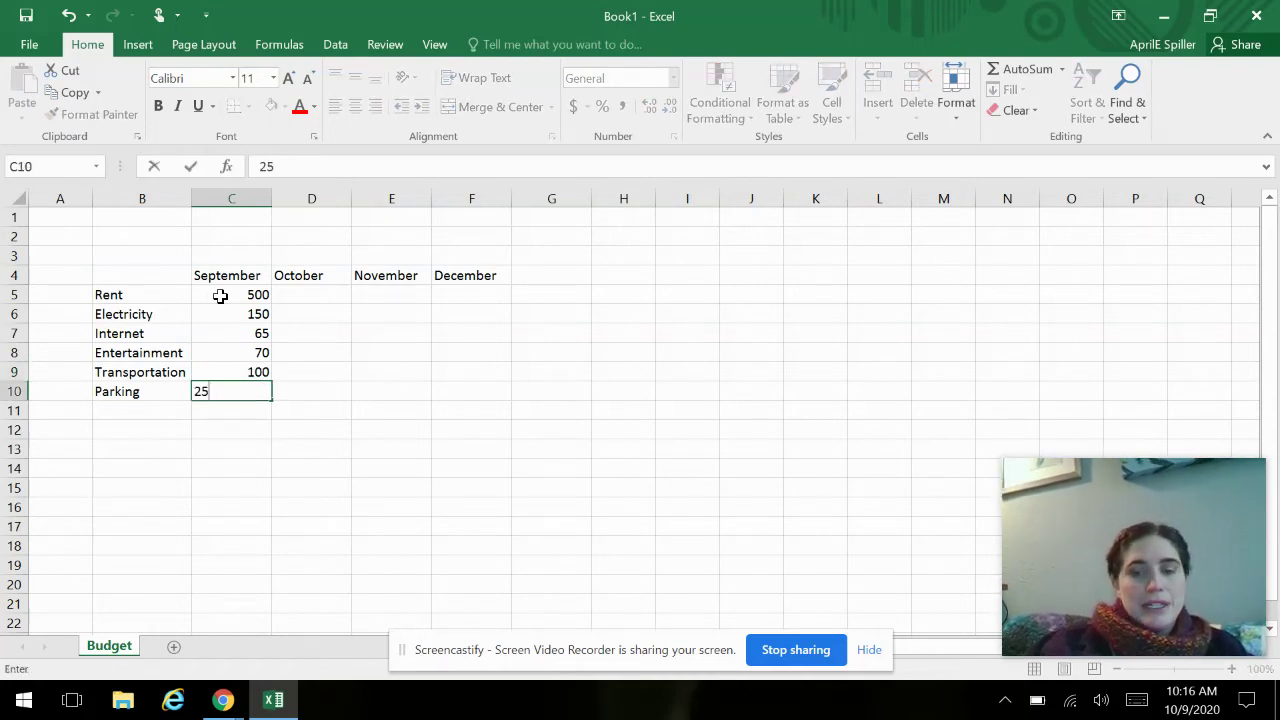
pyautogui.press('Return')
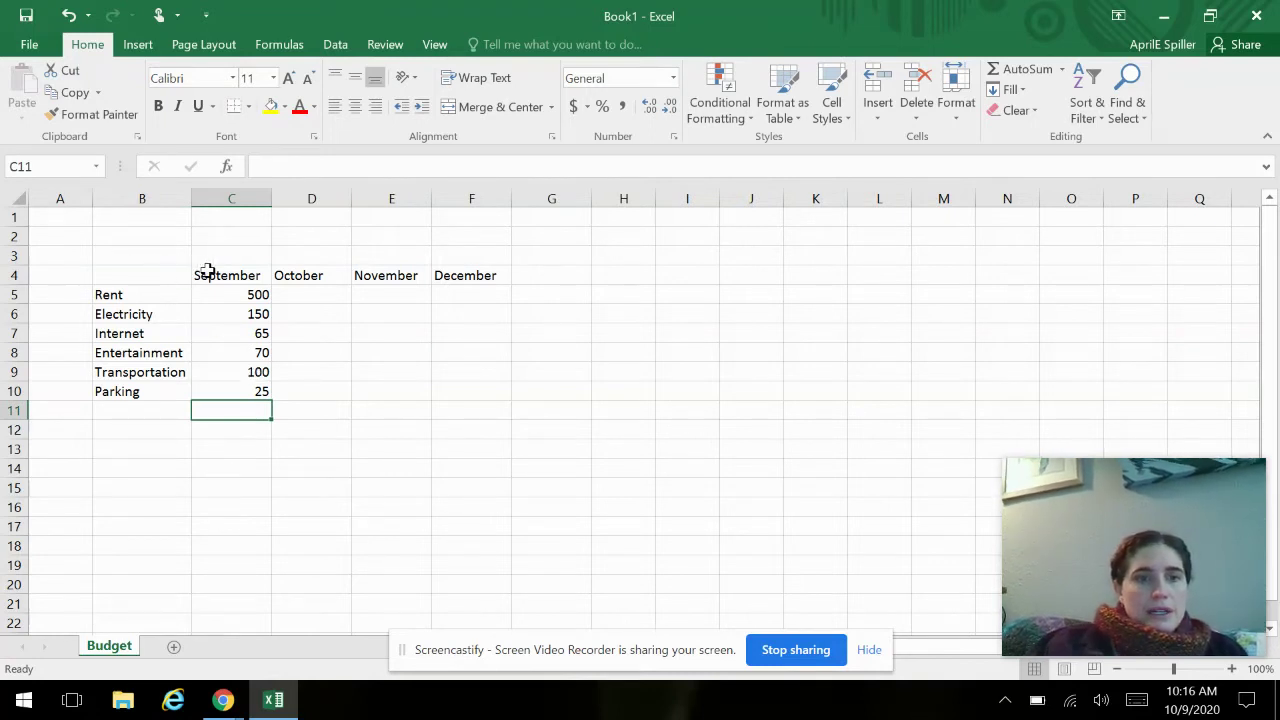
# Step: Add a bottom border under the month headings C4 to F4 and under the Parking row from B10 to F10
pyautogui.moveTo(208, 271); pyautogui.dragTo(466, 277)
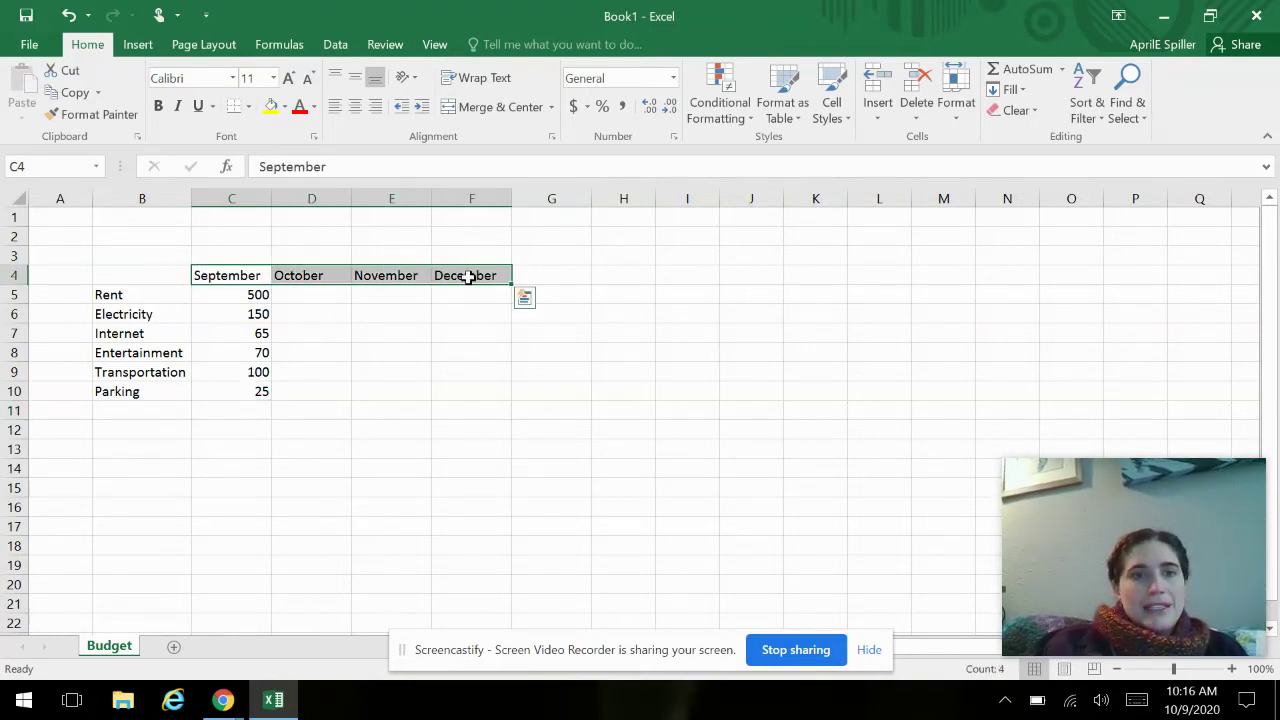
pyautogui.click(229, 107)
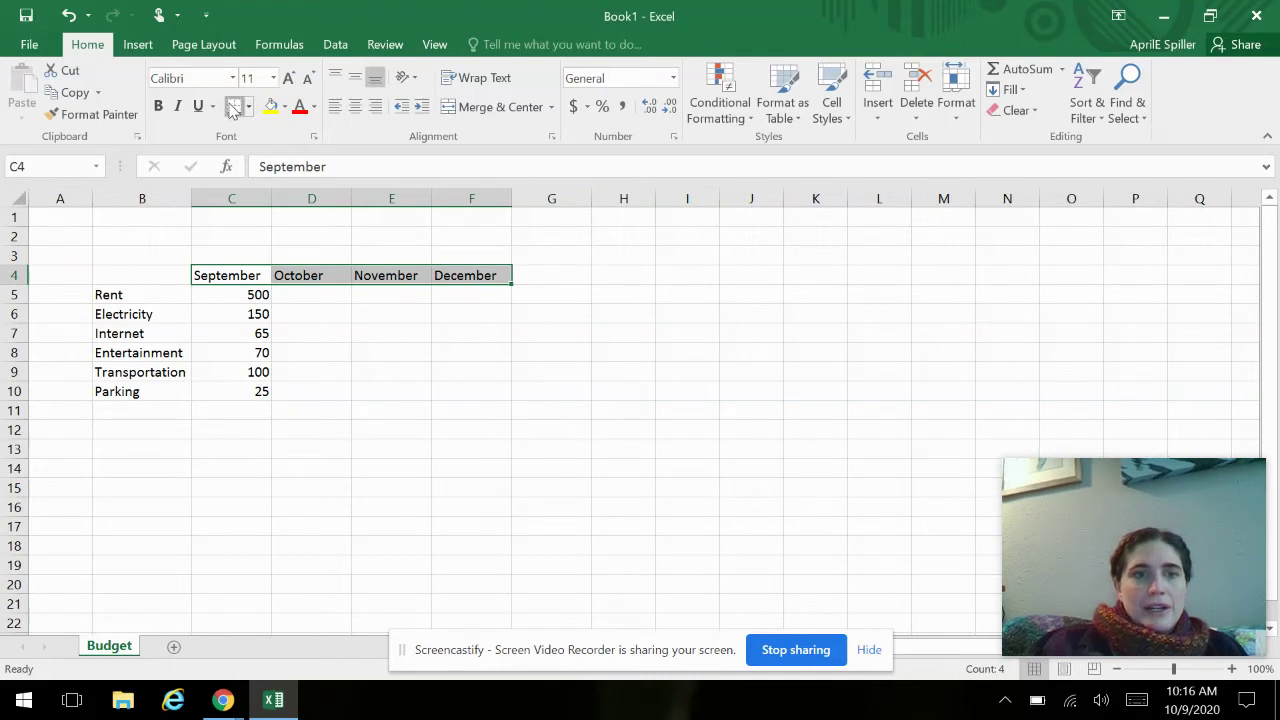
pyautogui.click(436, 486)
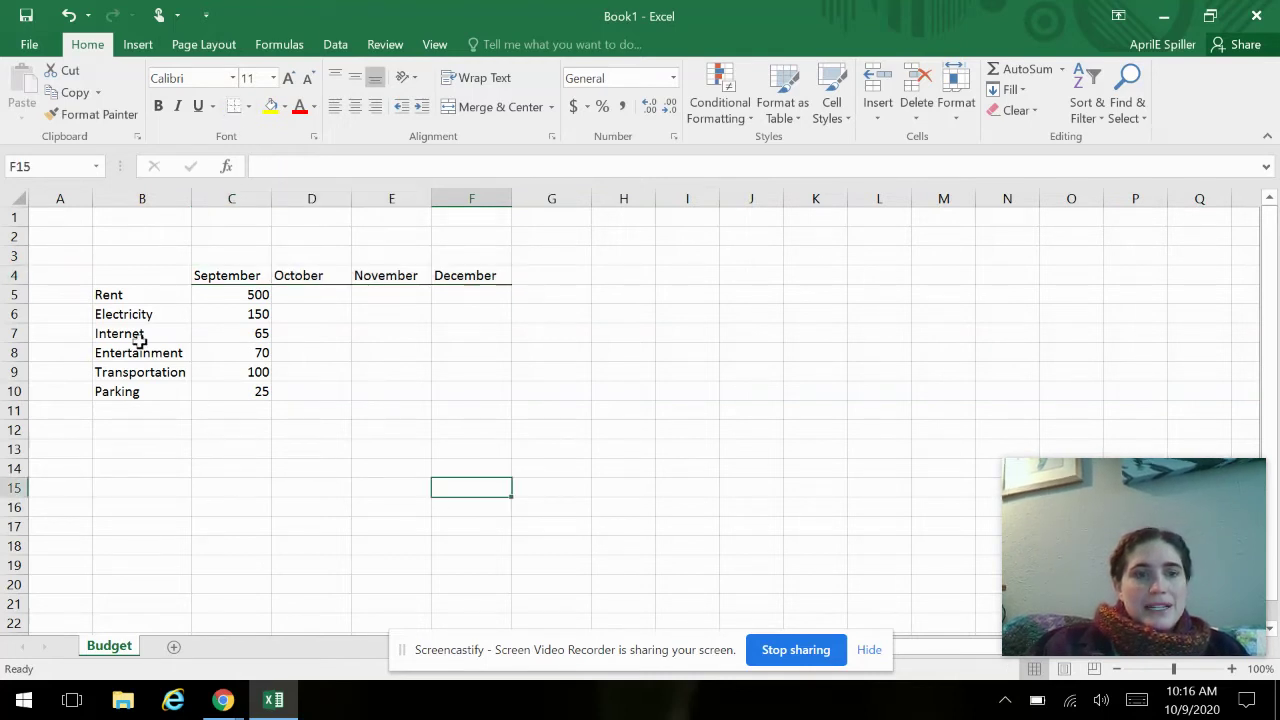
pyautogui.moveTo(127, 392); pyautogui.dragTo(494, 388)
pyautogui.click(236, 108)
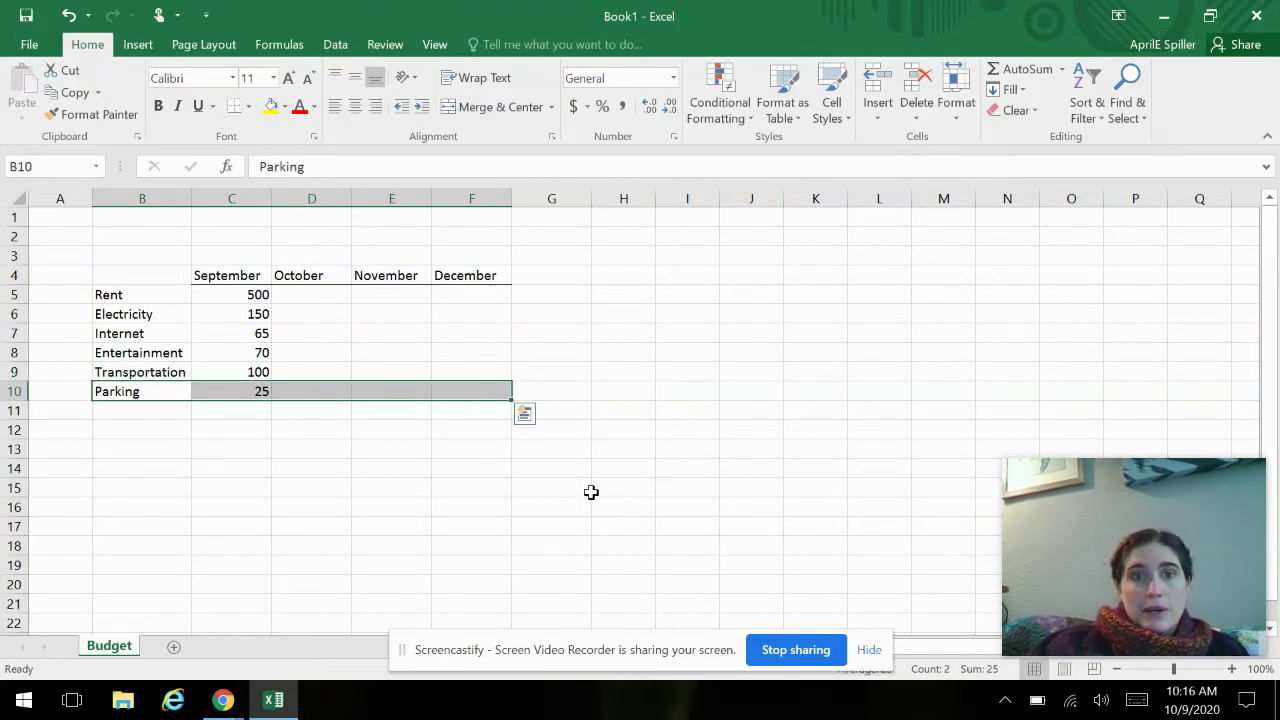
pyautogui.click(587, 490)
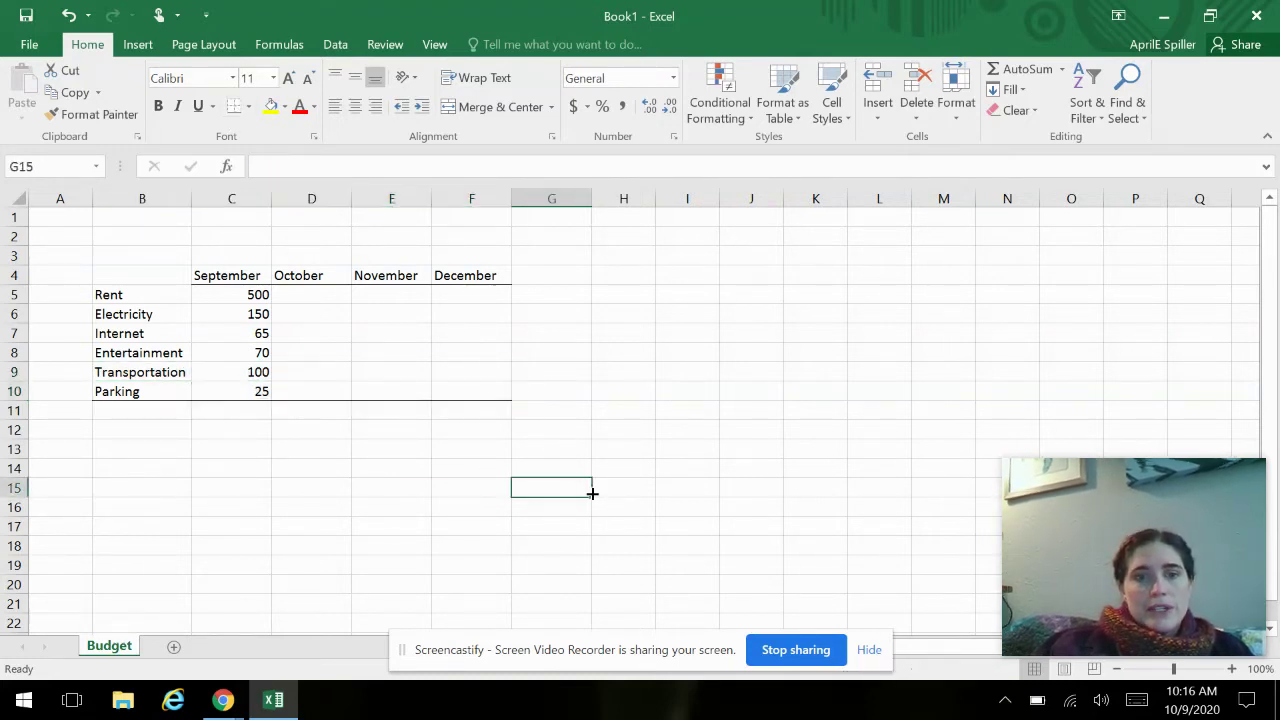
# Step: Enter the row label Total in cell B12, below the expense categories
pyautogui.click(109, 429)
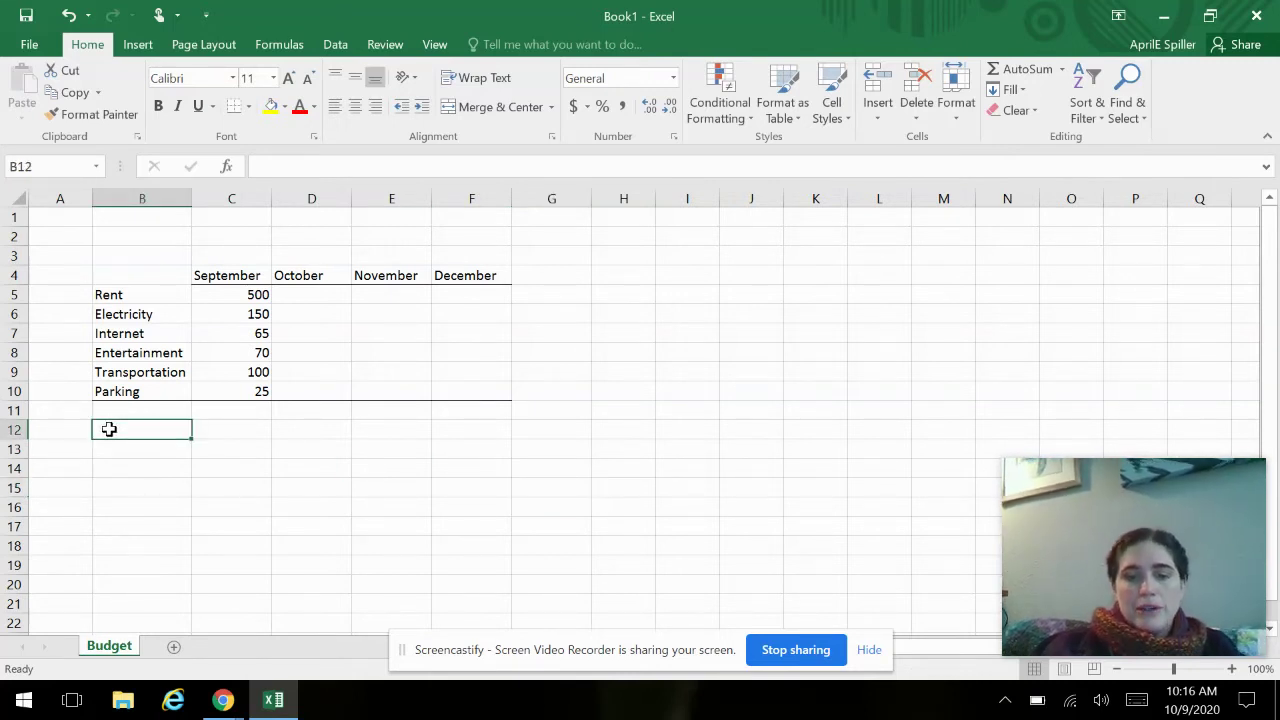
pyautogui.write('Total')
pyautogui.click(234, 422)
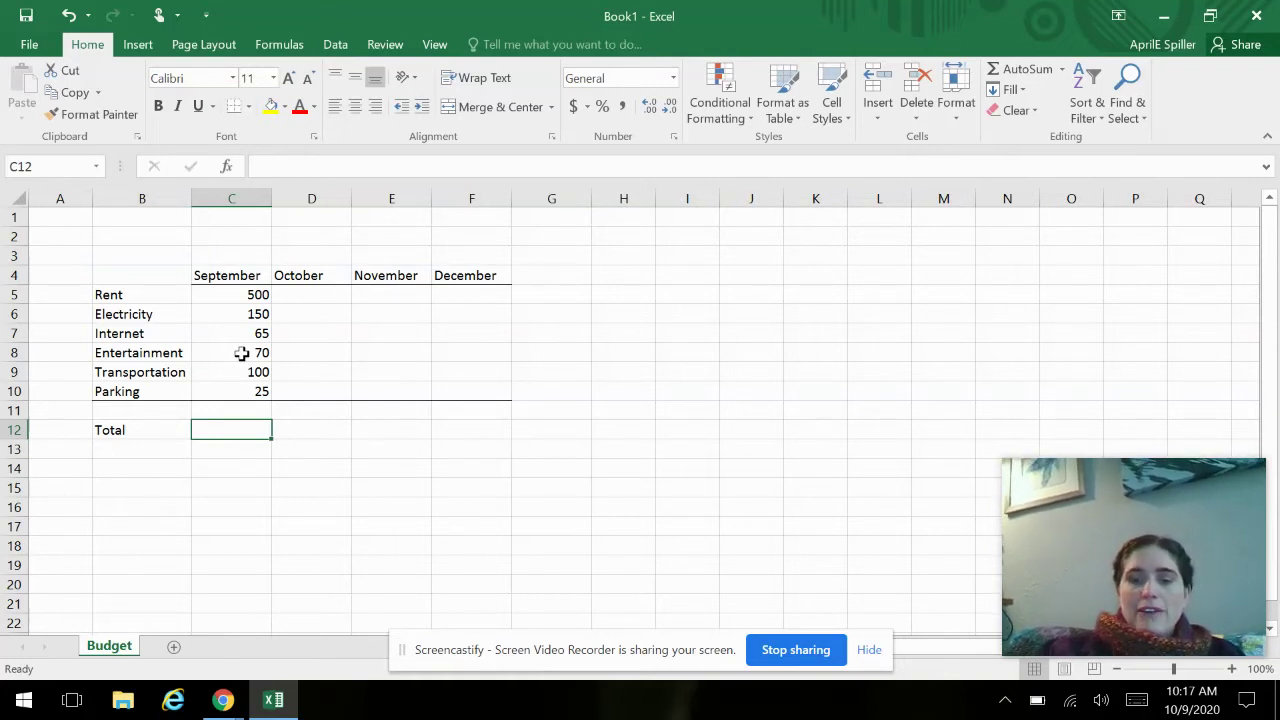
# Step: Enter 500+150+65 without an equals sign in cell C12 as a trial and clear the cell again
pyautogui.write('500+150+65')
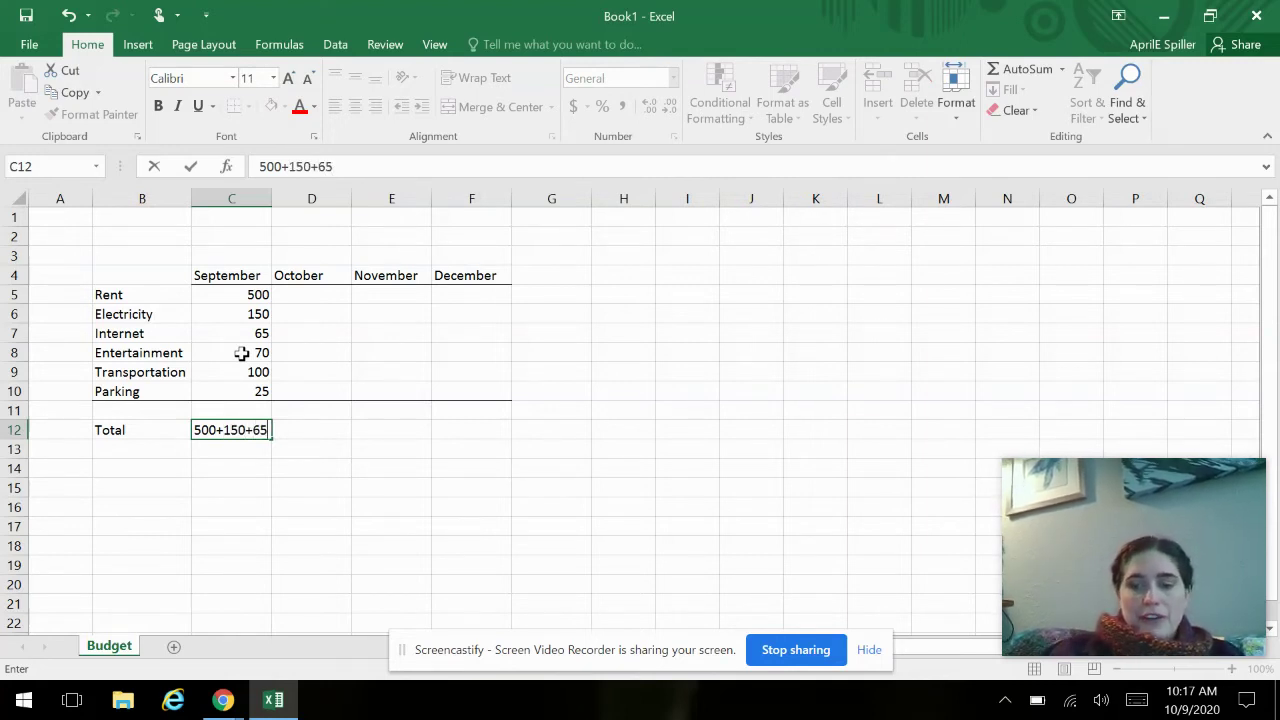
pyautogui.press('Return')
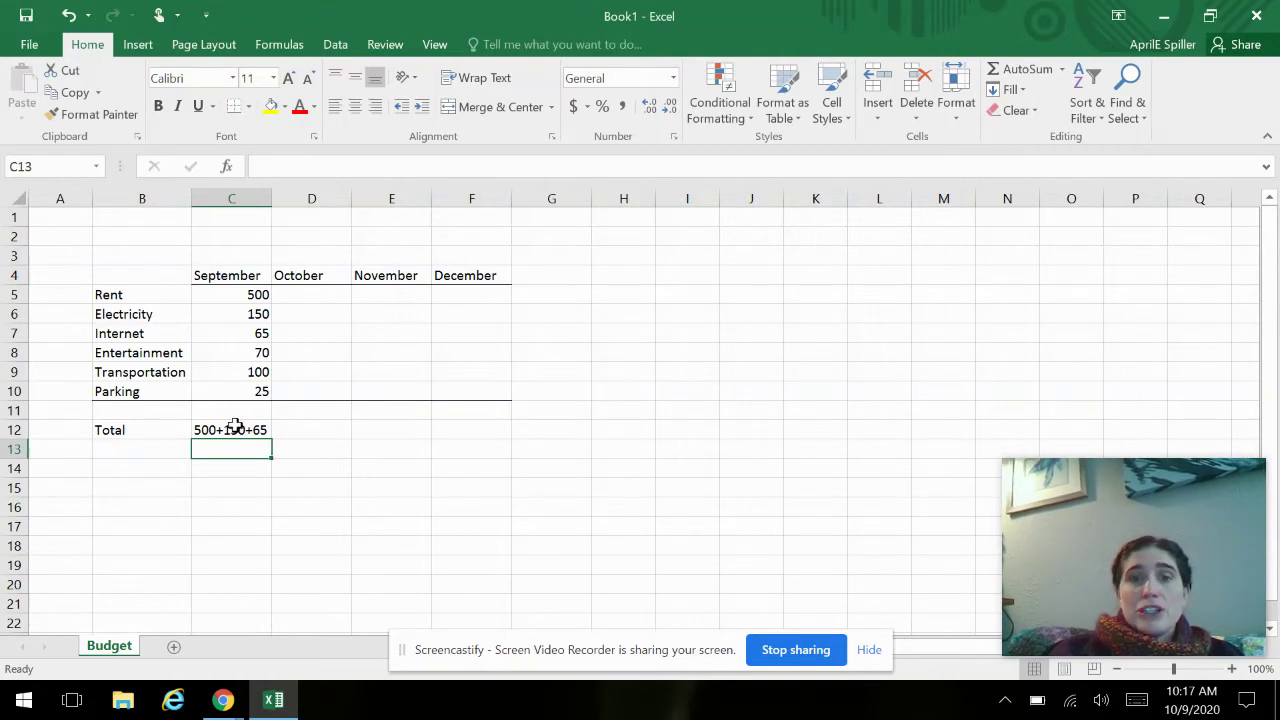
pyautogui.click(233, 428)
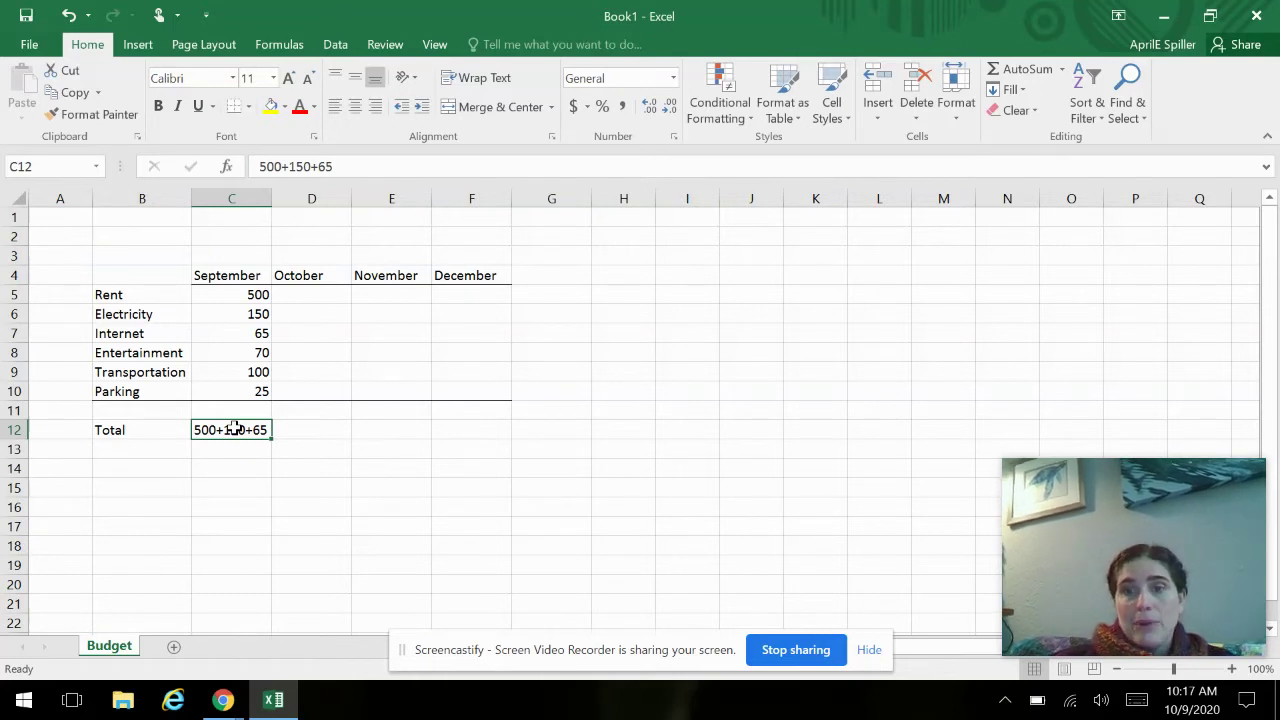
pyautogui.press('Delete')
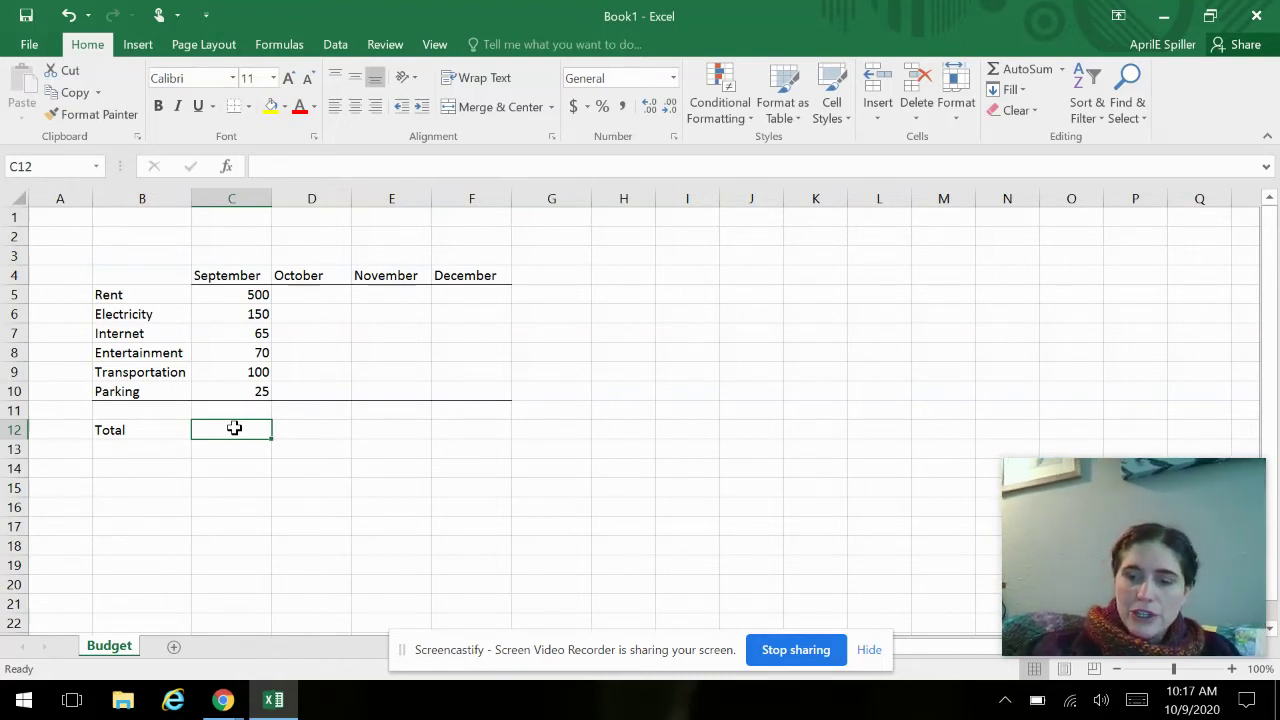
# Step: Enter the September total in cell C12 as a cell-by-cell addition, =C5+C6+C7+C8+C9+C10
pyautogui.write('=')
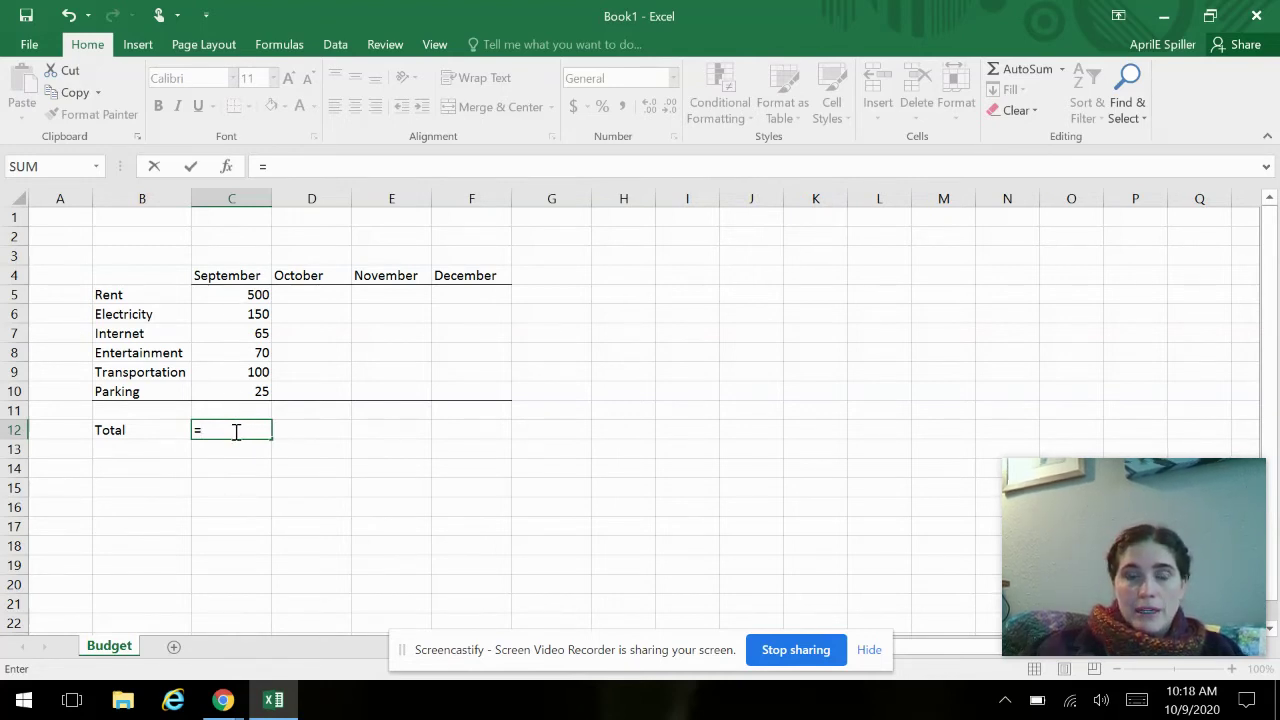
pyautogui.click(224, 294)
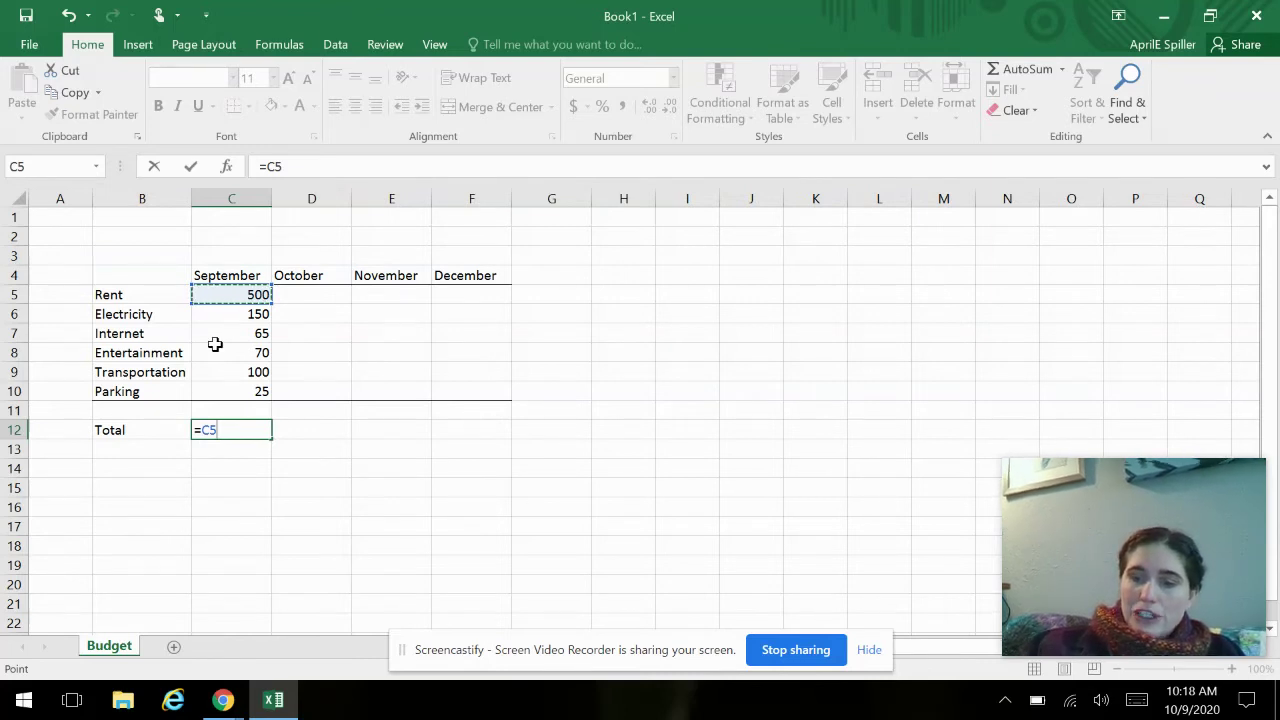
pyautogui.write('+')
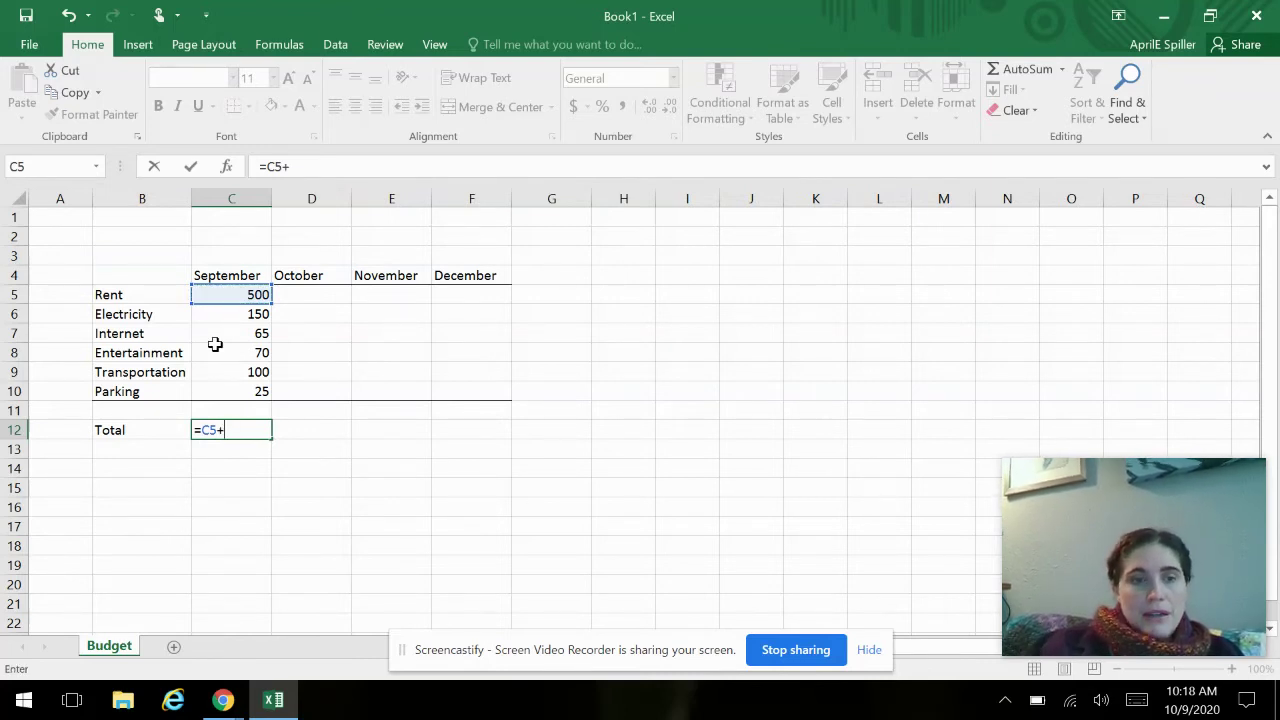
pyautogui.click(207, 315)
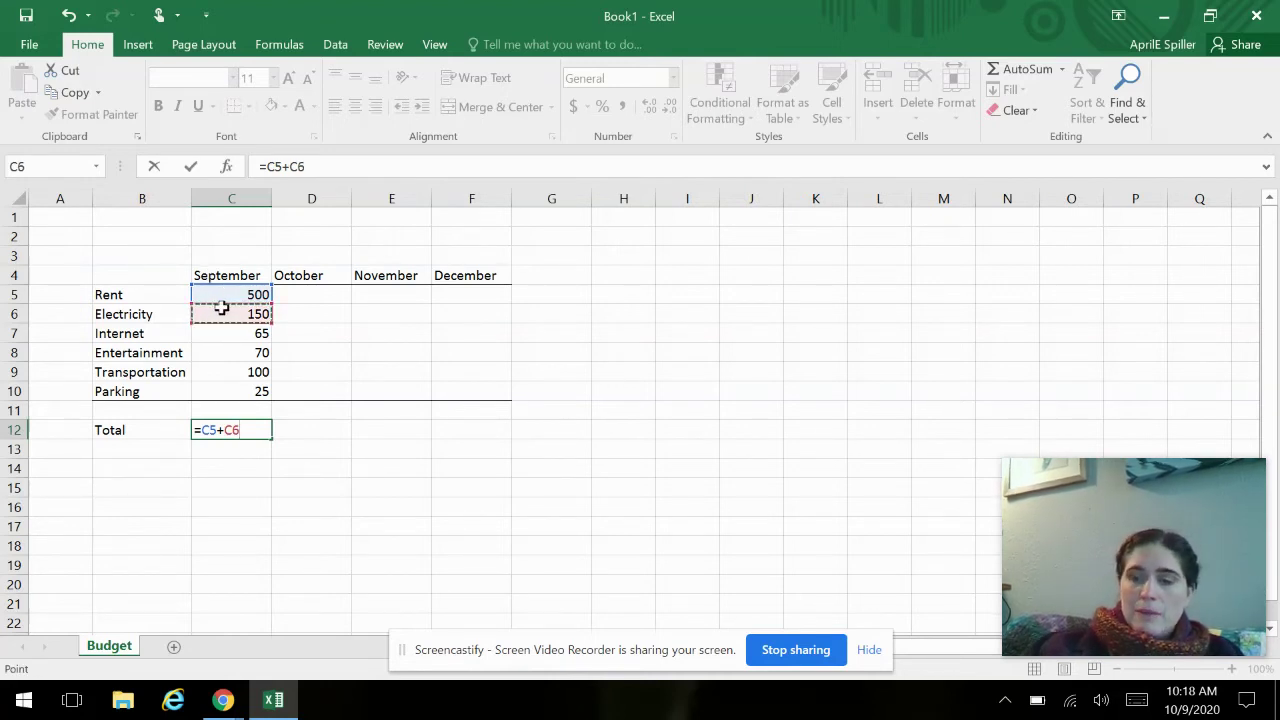
pyautogui.write('+')
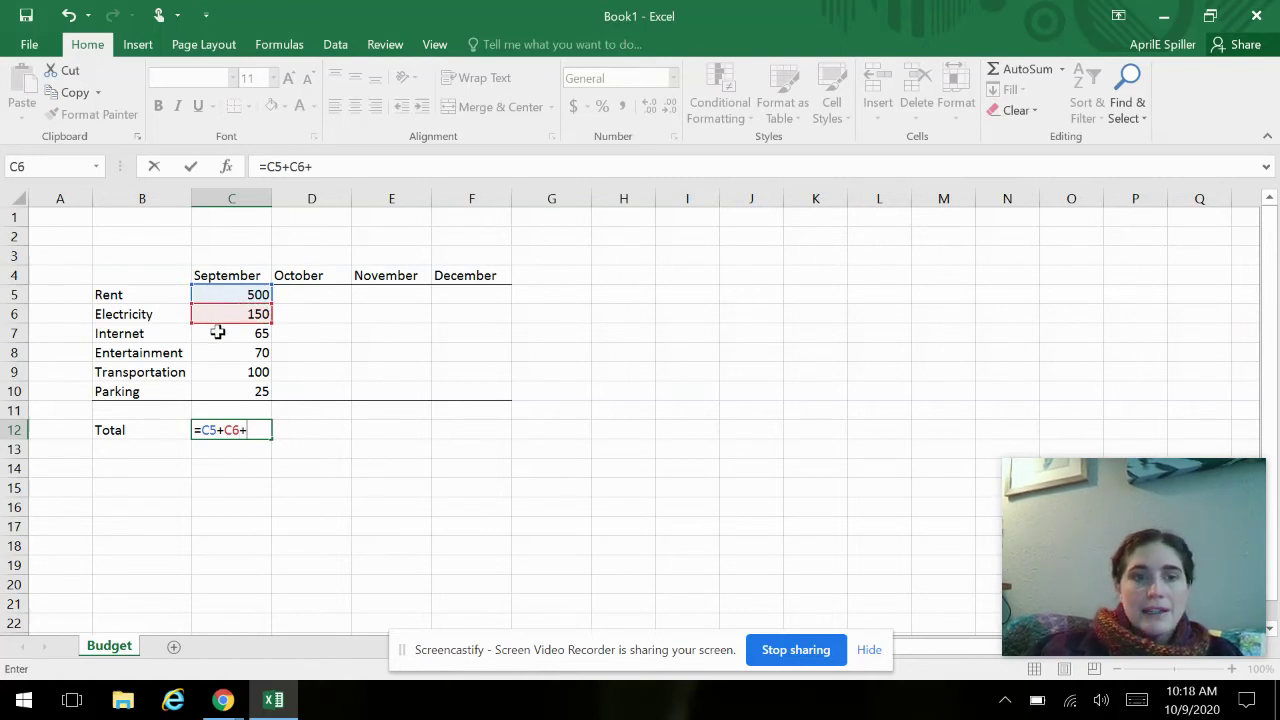
pyautogui.click(217, 333)
pyautogui.write('+')
pyautogui.click(218, 353)
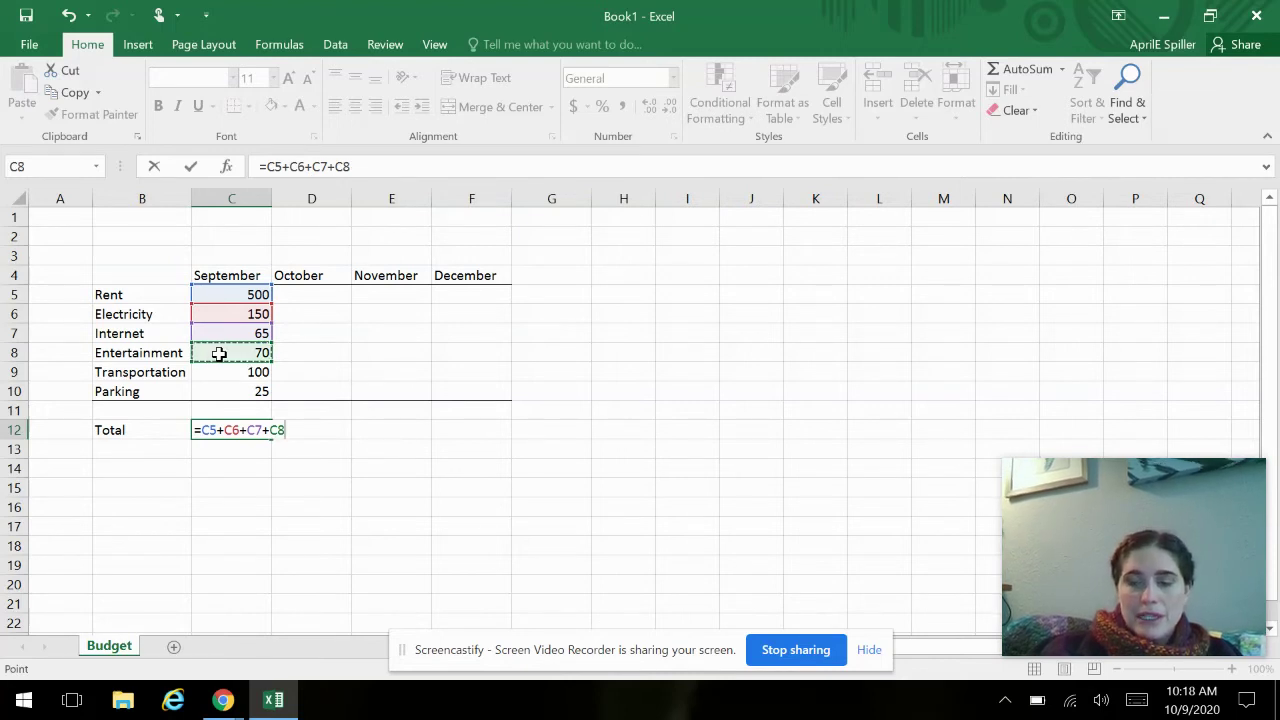
pyautogui.write('+')
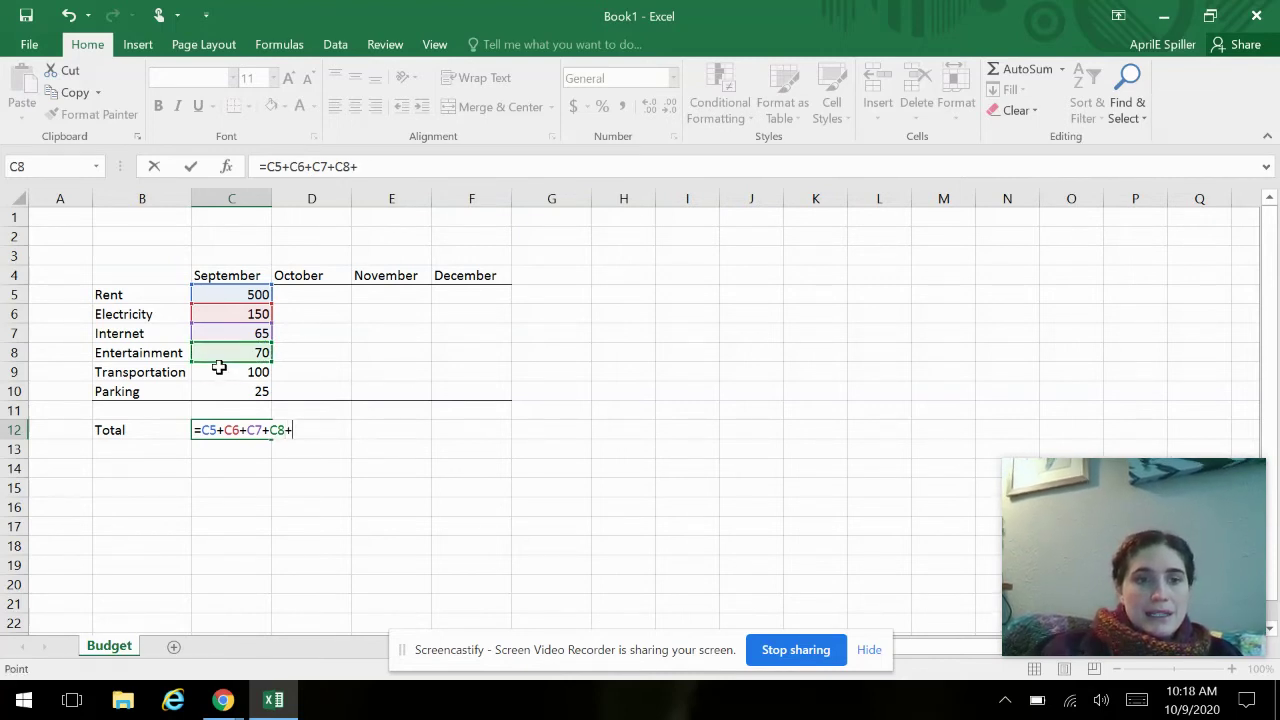
pyautogui.click(218, 368)
pyautogui.write('+')
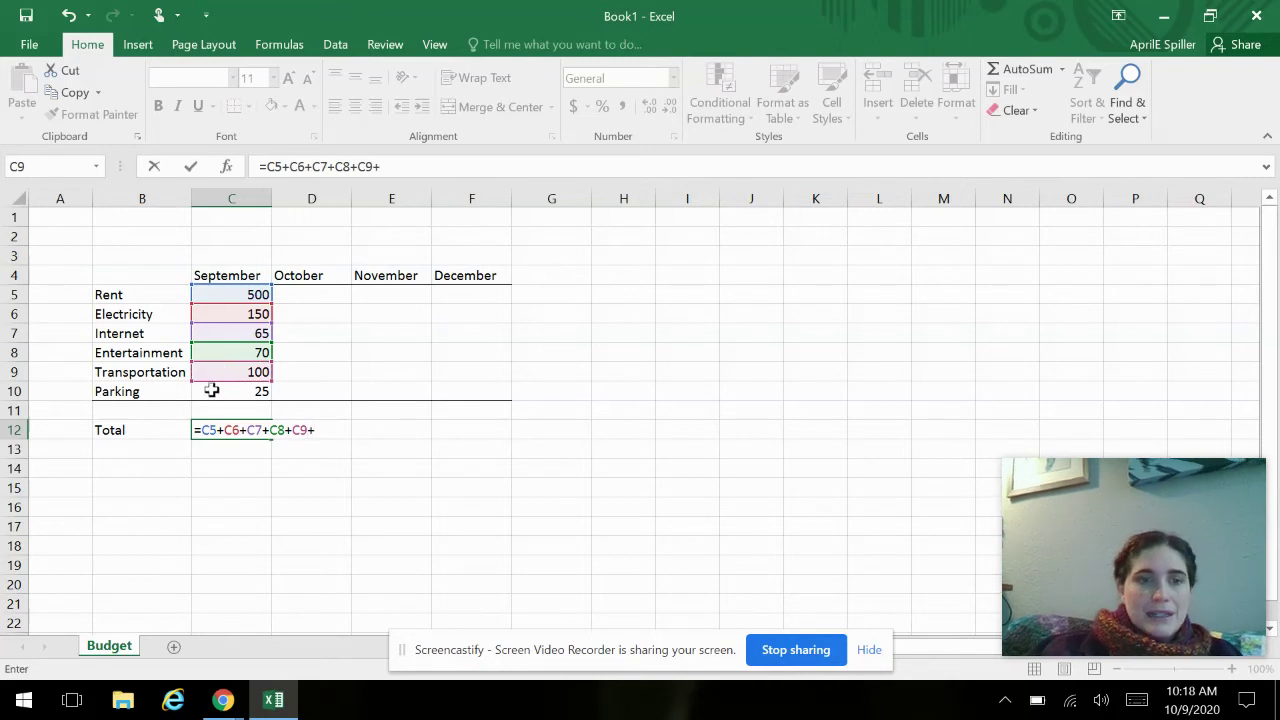
pyautogui.click(211, 391)
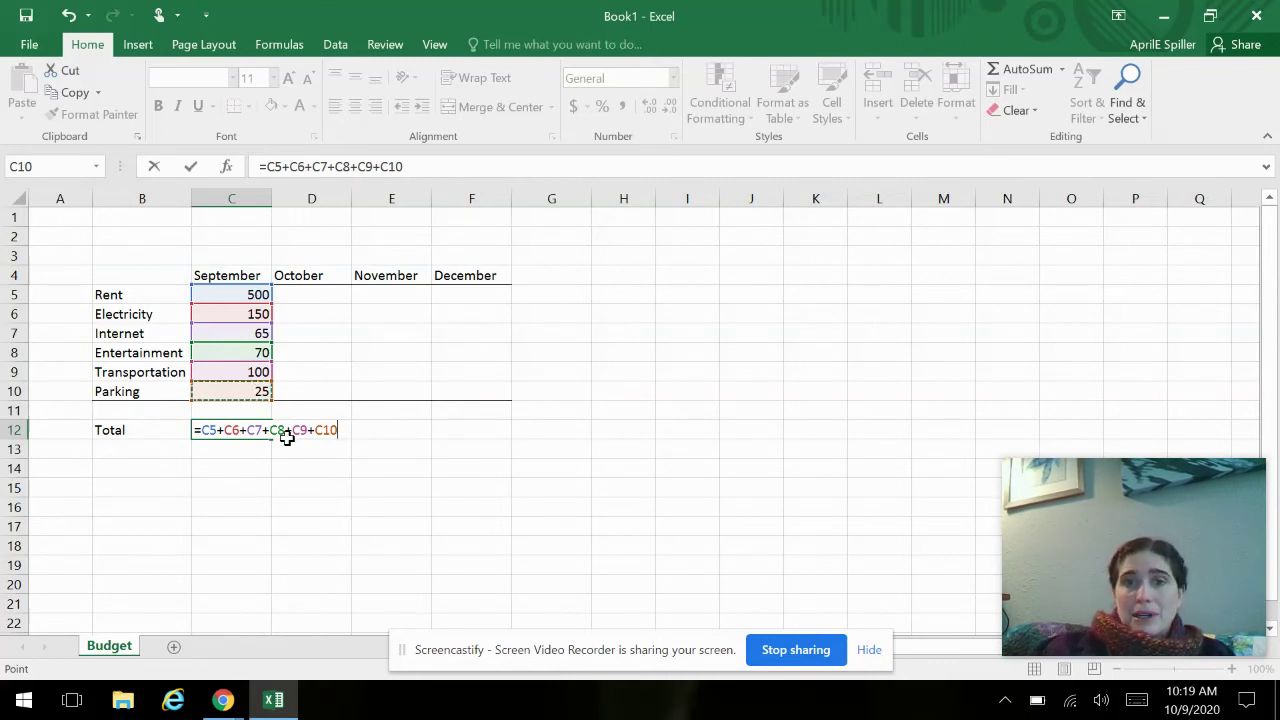
pyautogui.press('Return')
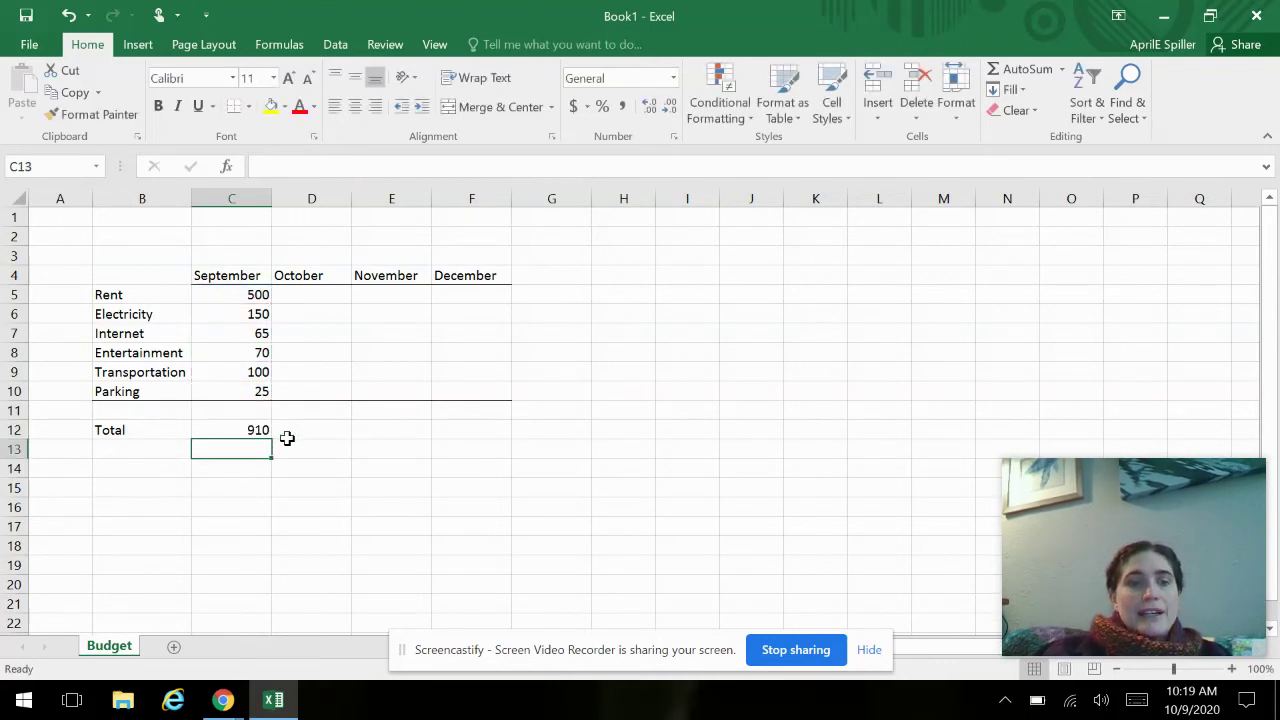
# Step: Clear the cell-by-cell addition formula from the September total cell C12
pyautogui.click(213, 428)
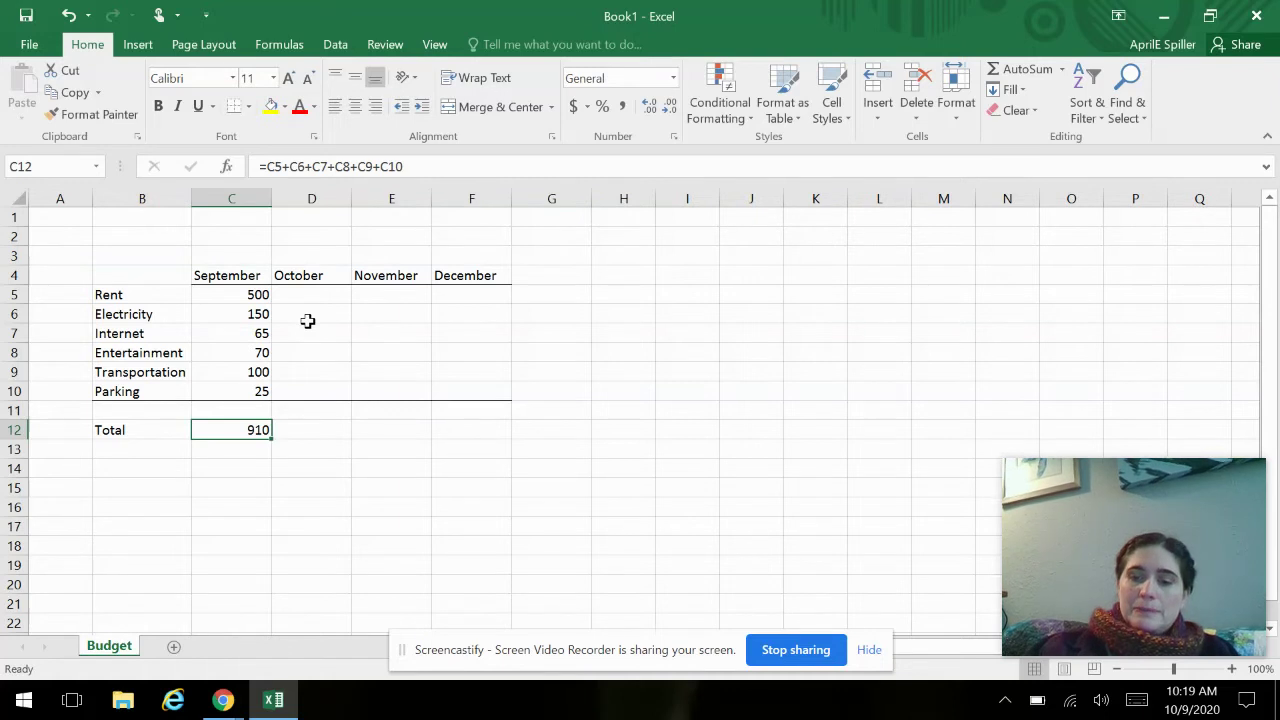
pyautogui.press('BackSpace')
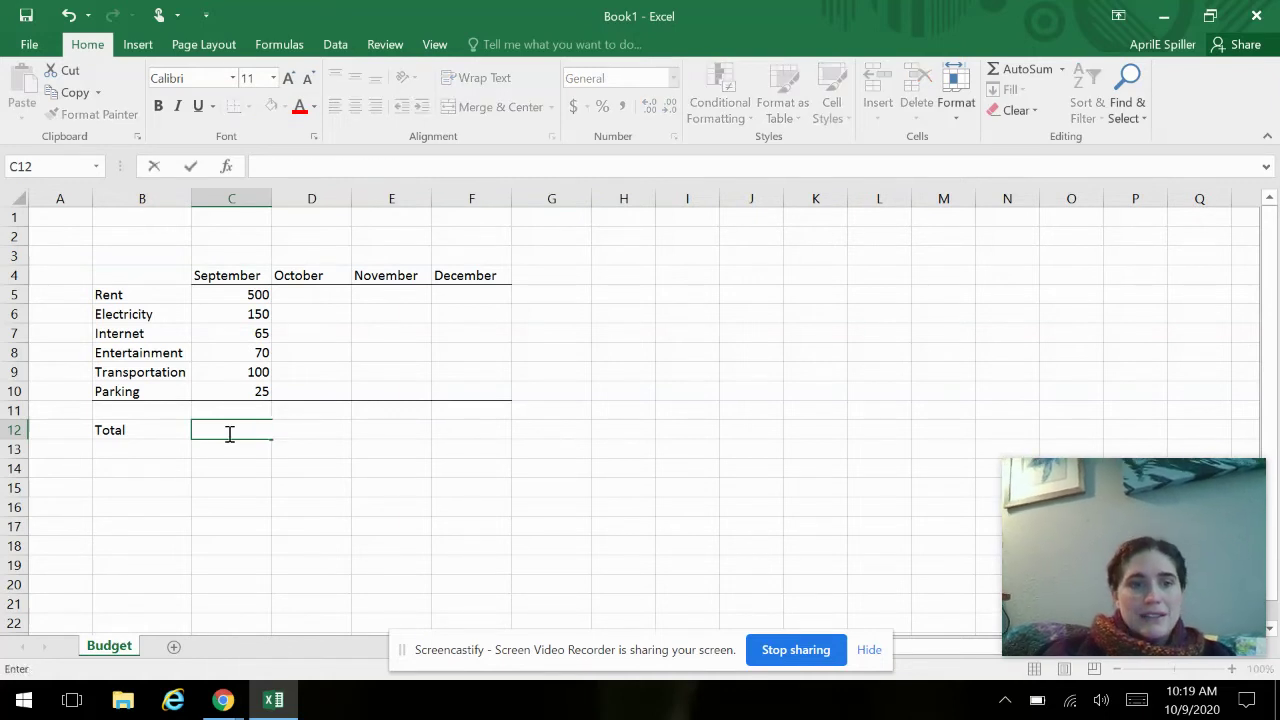
pyautogui.click(305, 478)
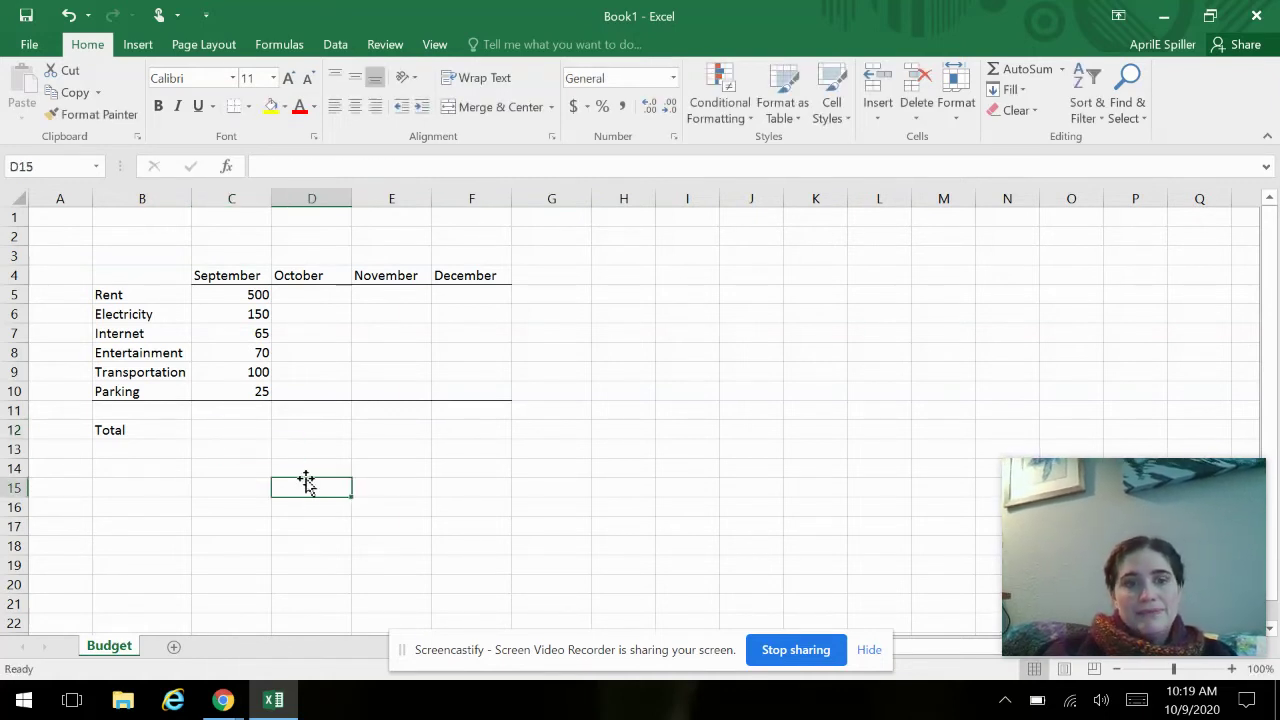
# Step: Enter the formula =SUM(C5:C10) in cell C12 to total the September expenses
pyautogui.click(243, 428)
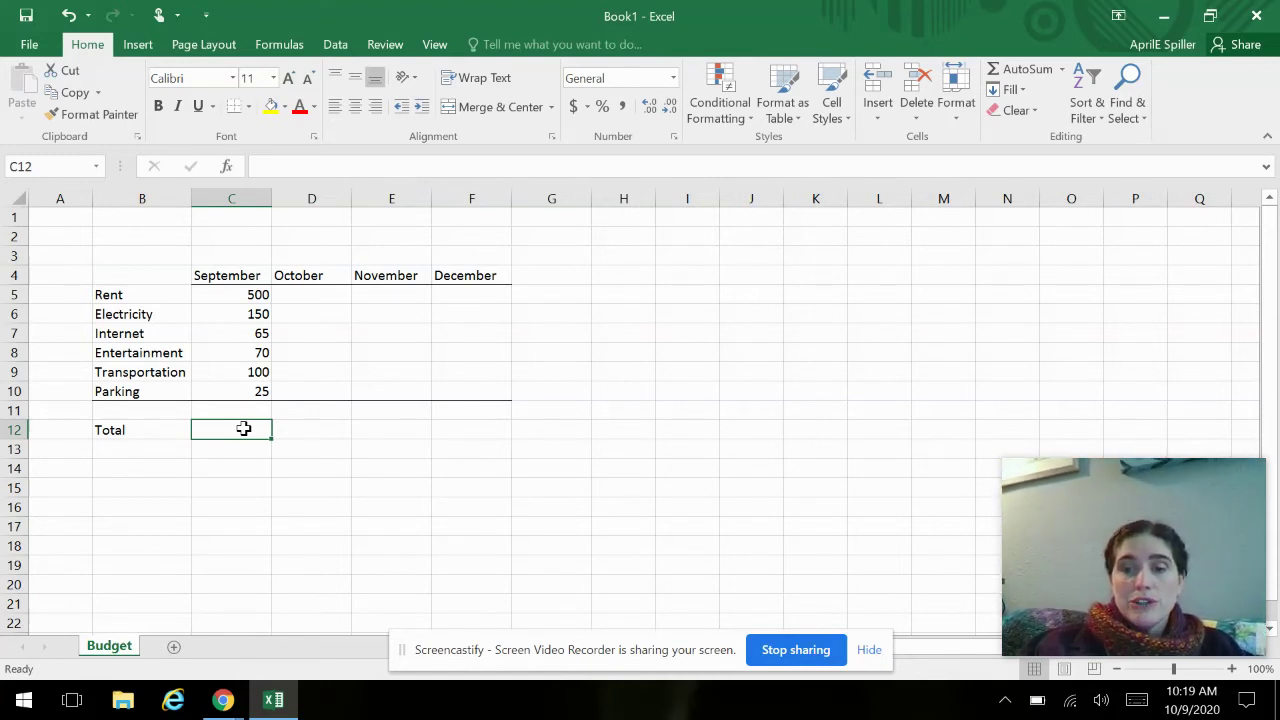
pyautogui.write('=')
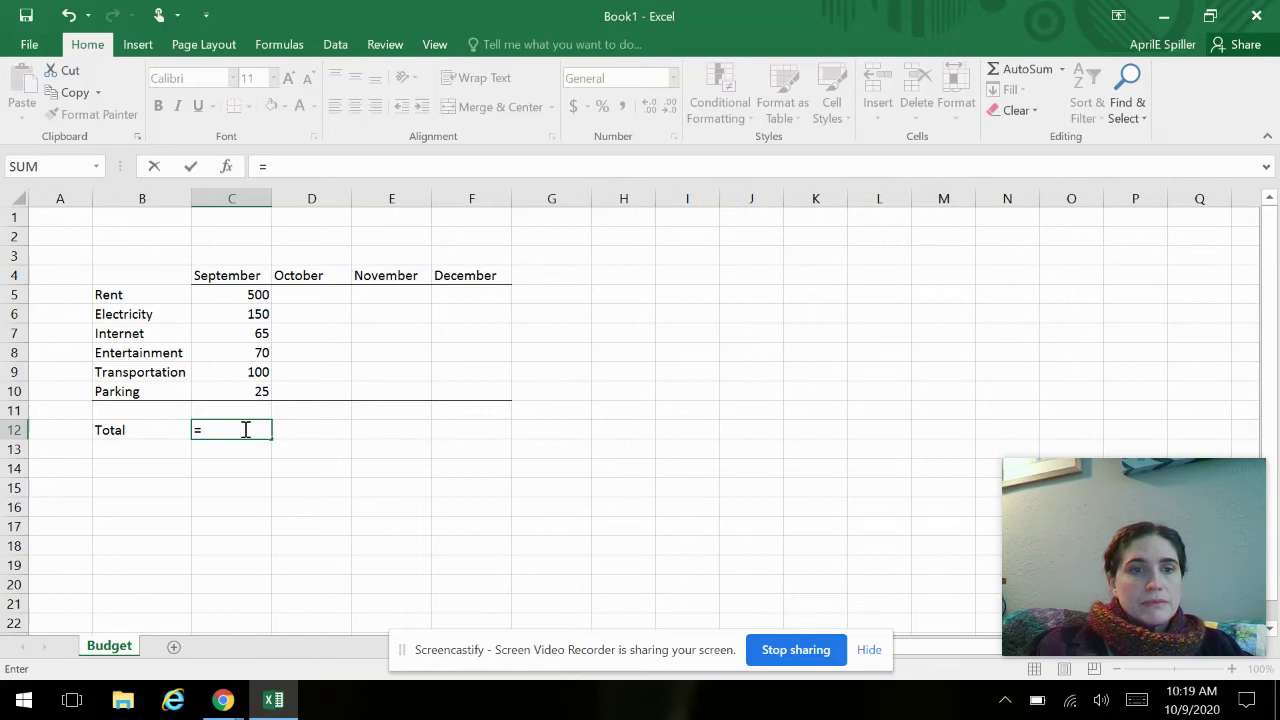
pyautogui.click(258, 167)
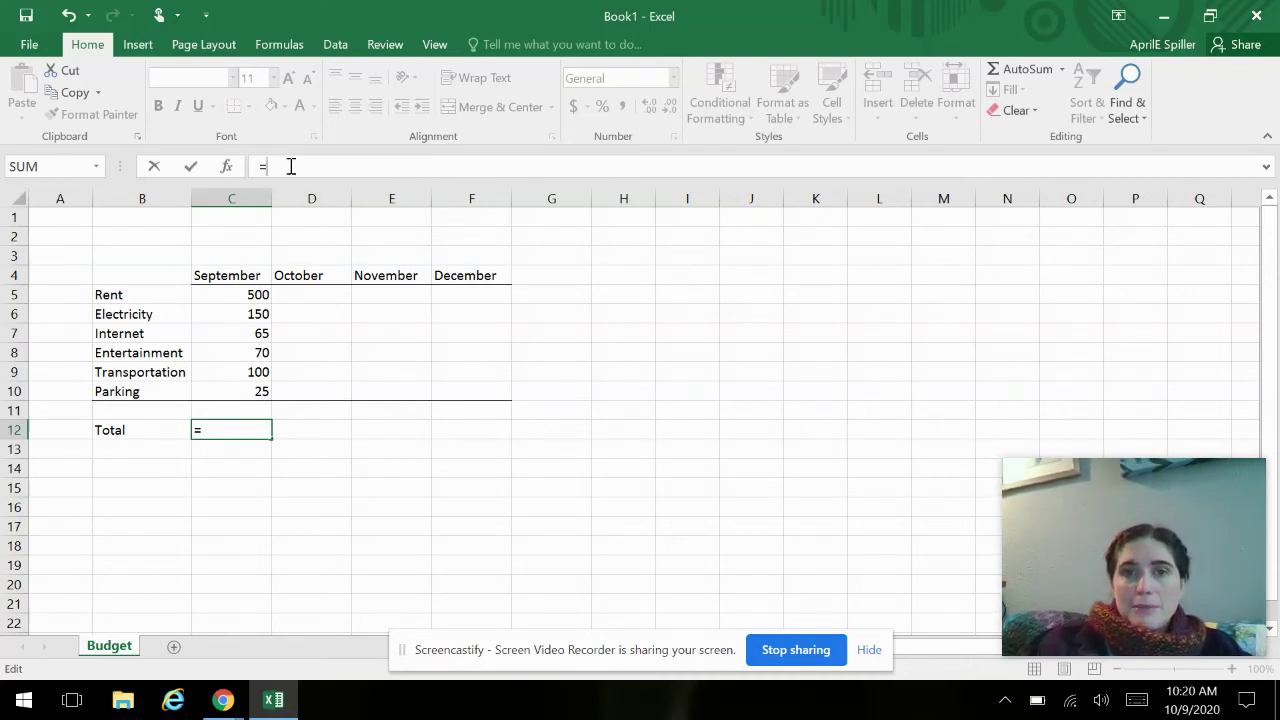
pyautogui.write('sum')
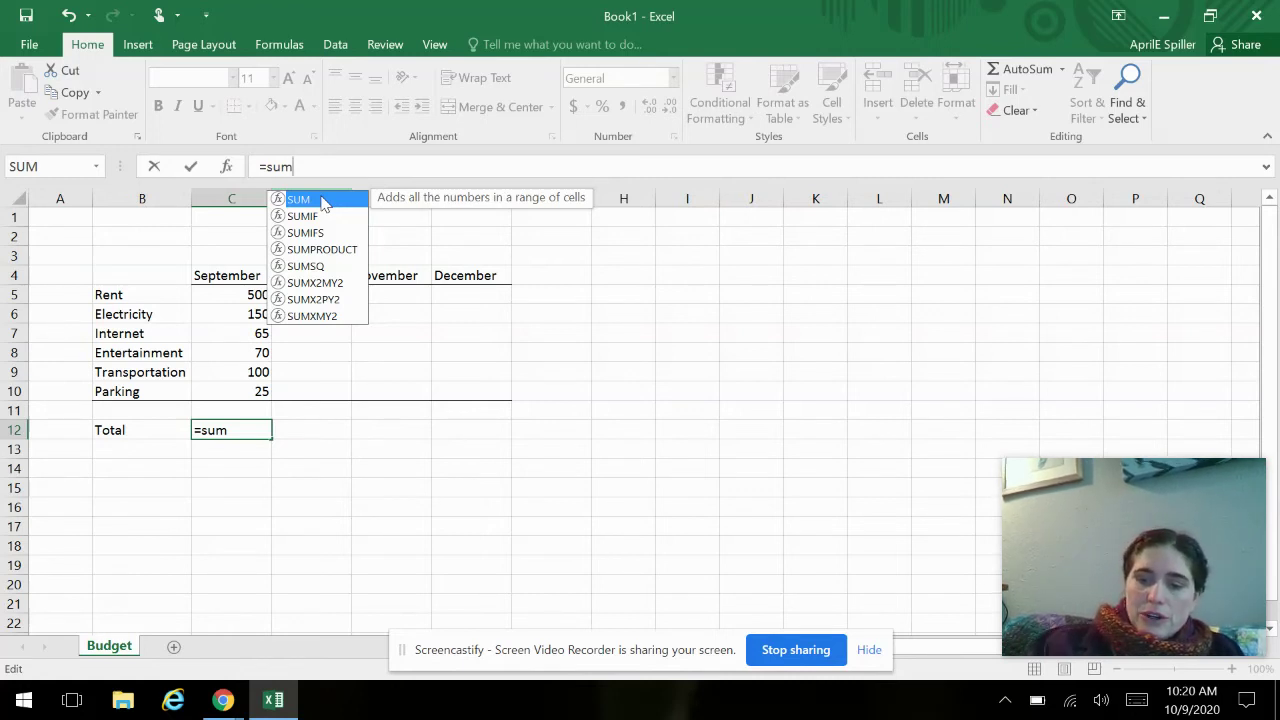
pyautogui.write('(')
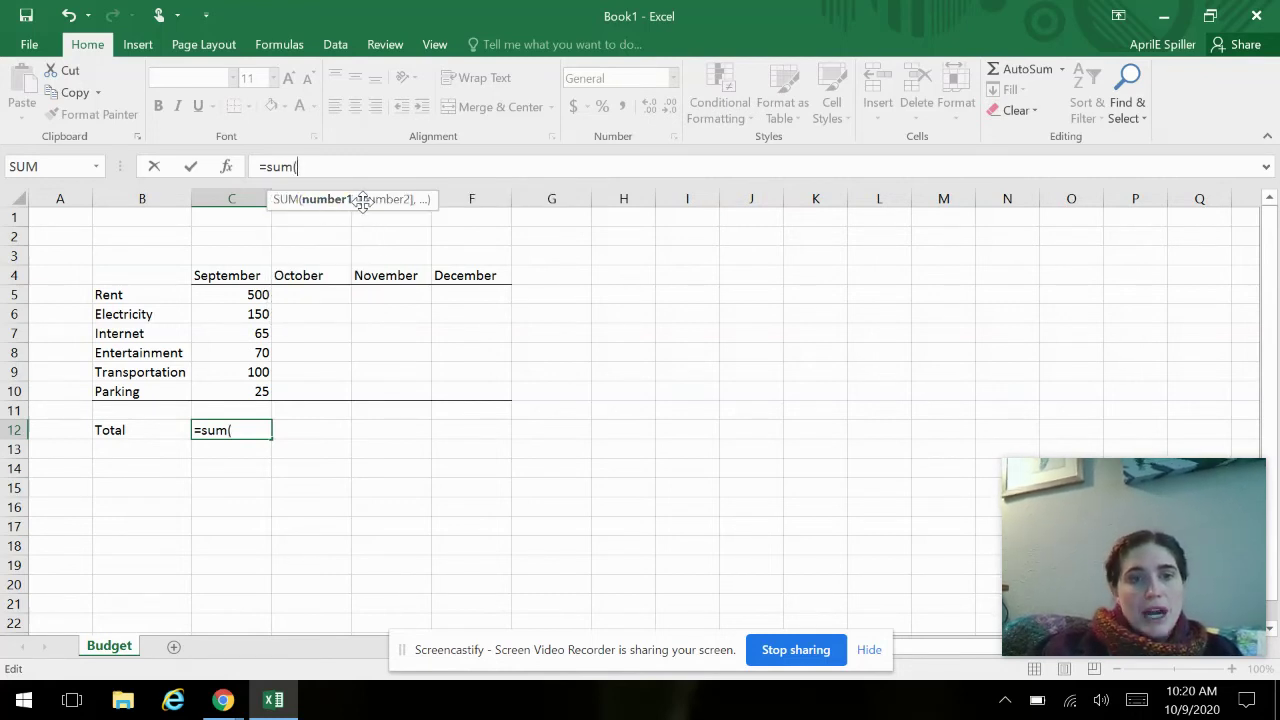
pyautogui.click(227, 293)
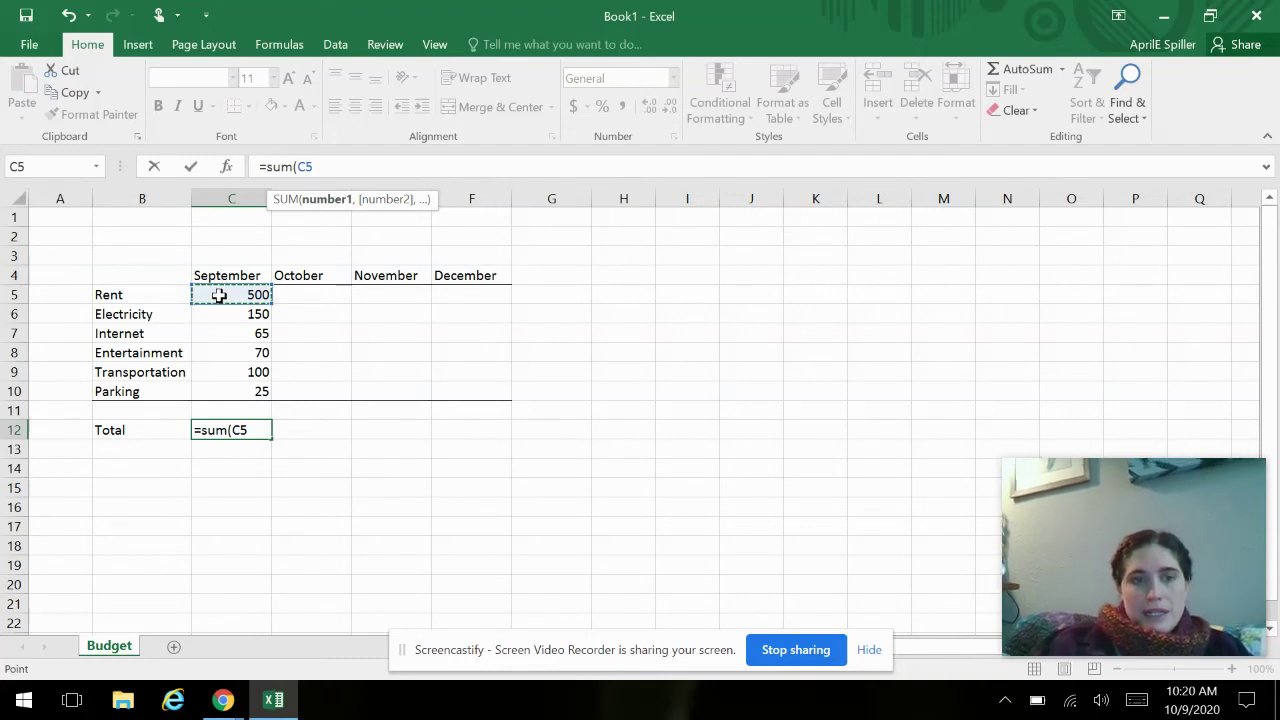
pyautogui.moveTo(219, 295); pyautogui.dragTo(219, 391)
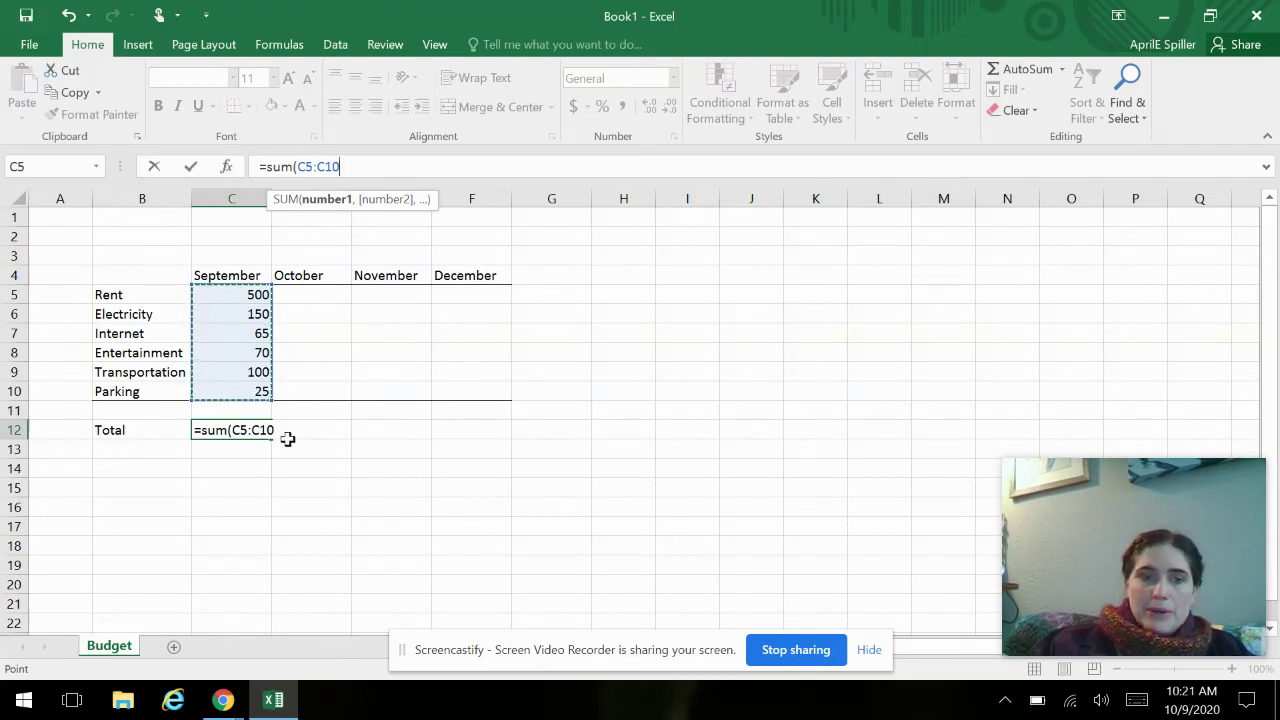
pyautogui.write(')')
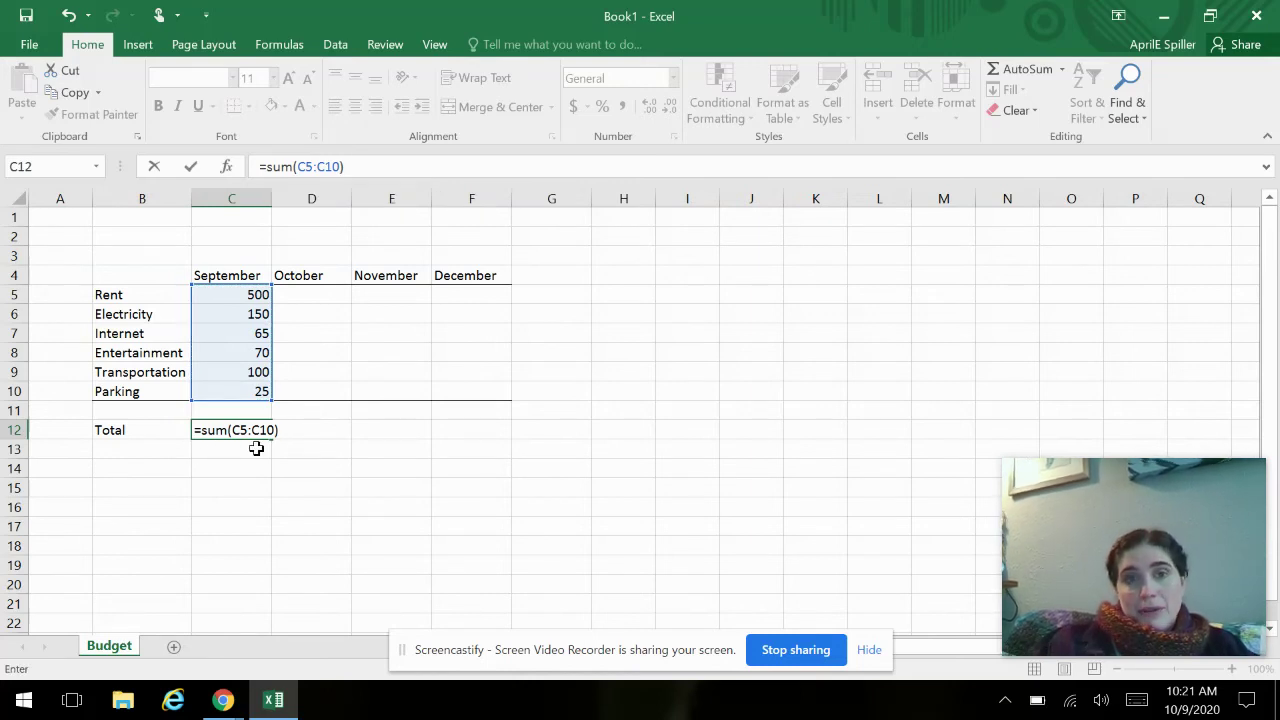
pyautogui.press('Return')
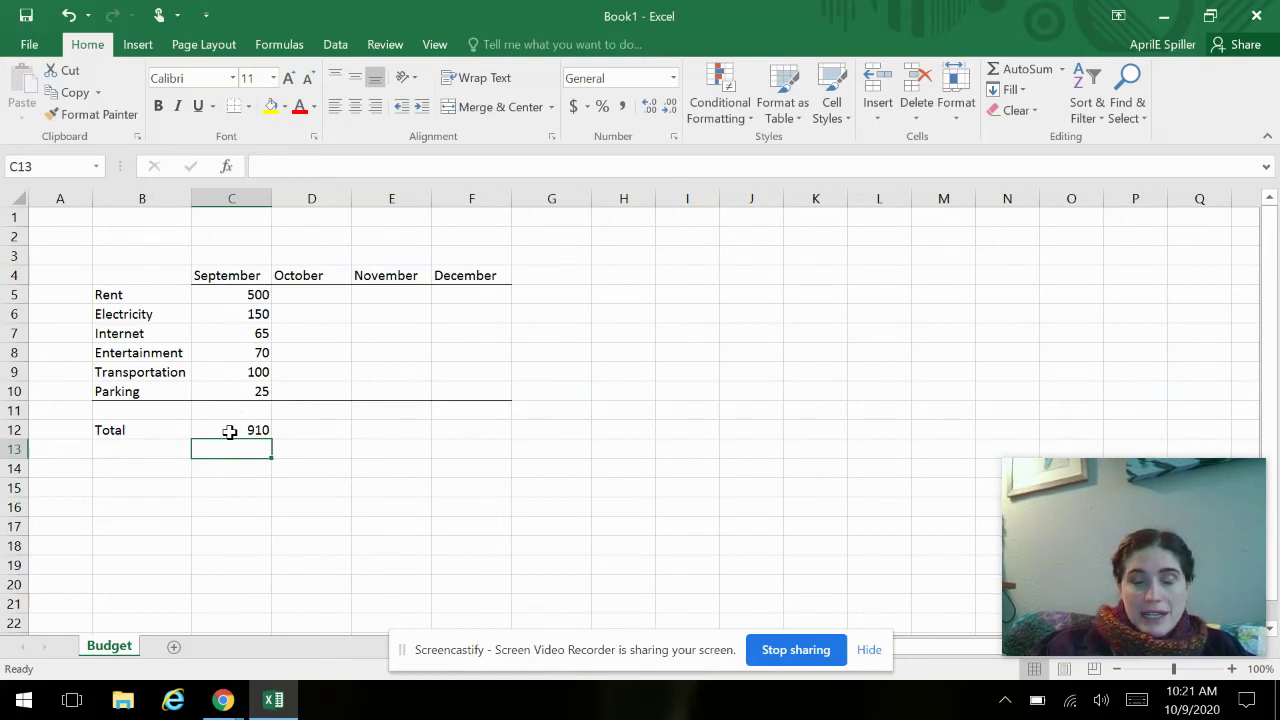
# Step: Change the September amounts to 75 for Internet in C7 and 650 for Rent in C5, and check the total in C12
pyautogui.click(236, 330)
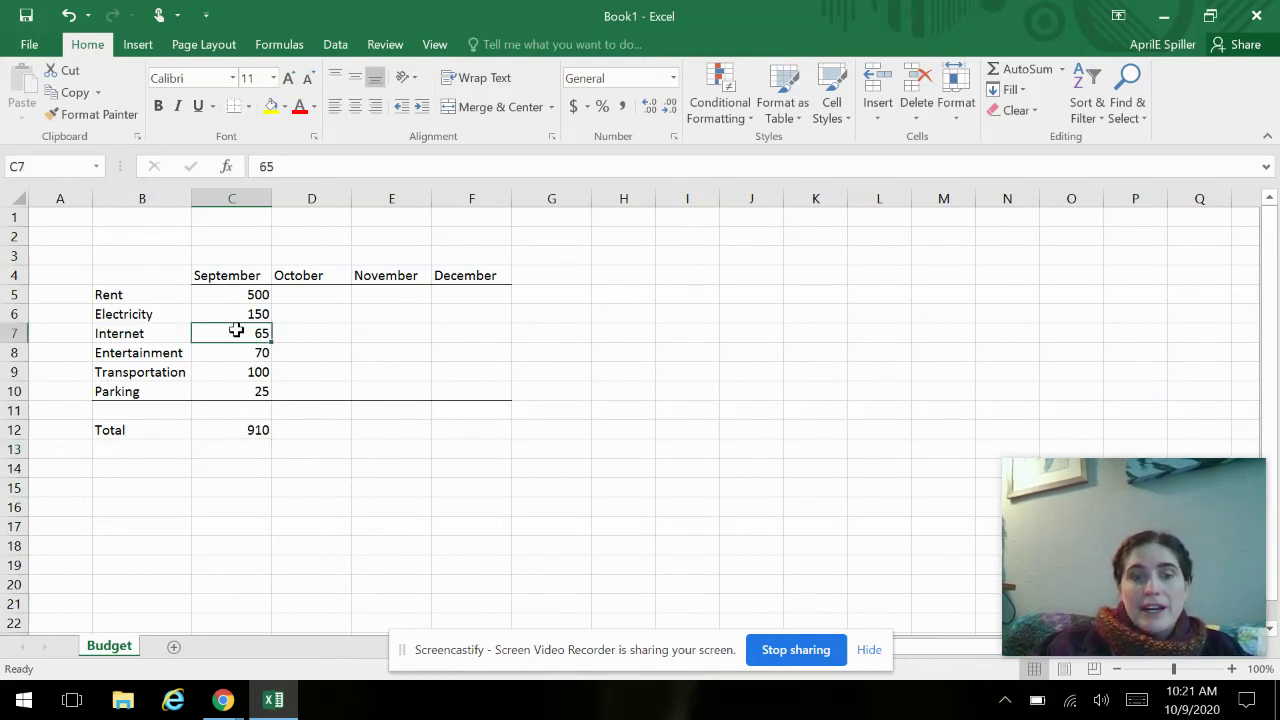
pyautogui.write('75')
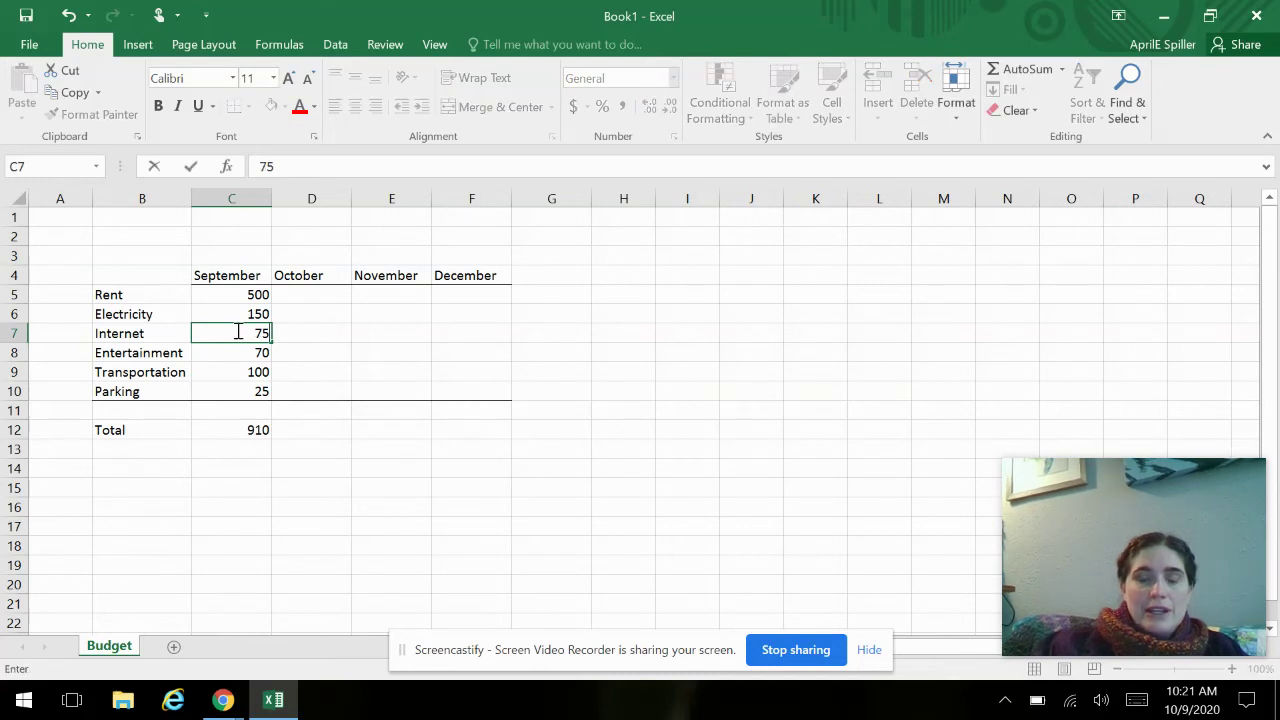
pyautogui.press('Return')
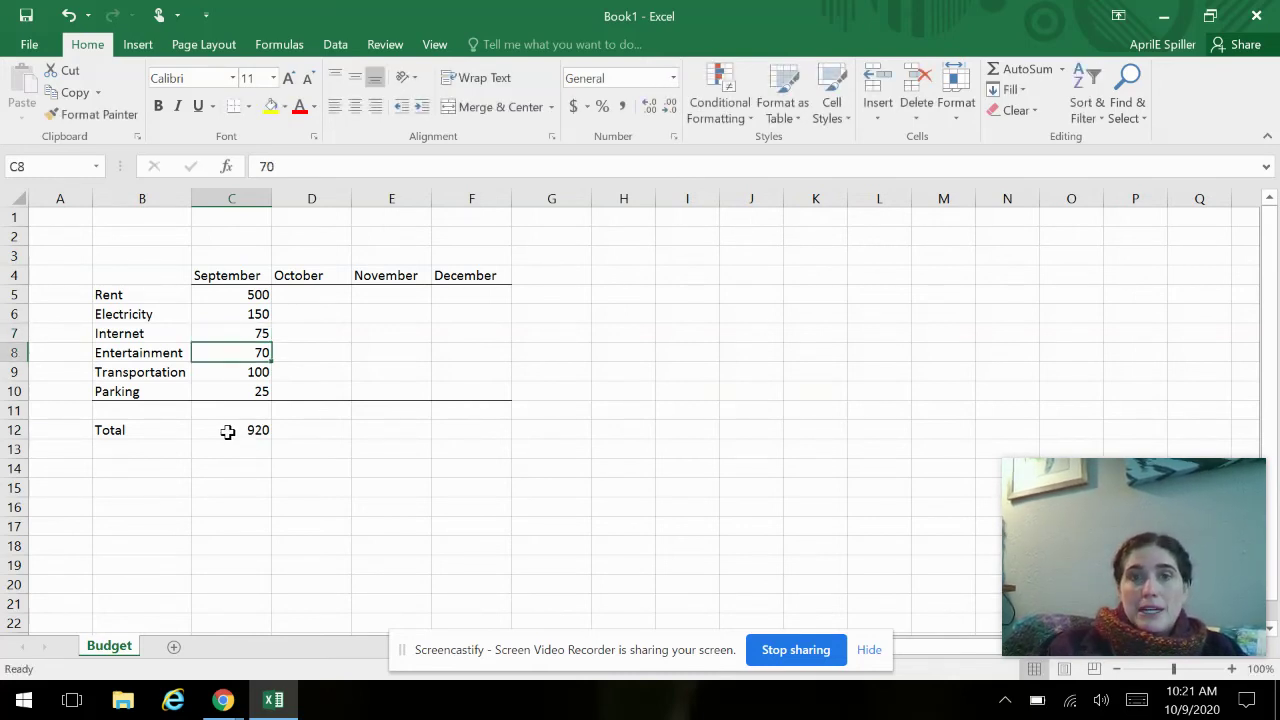
pyautogui.click(230, 295)
pyautogui.write('650')
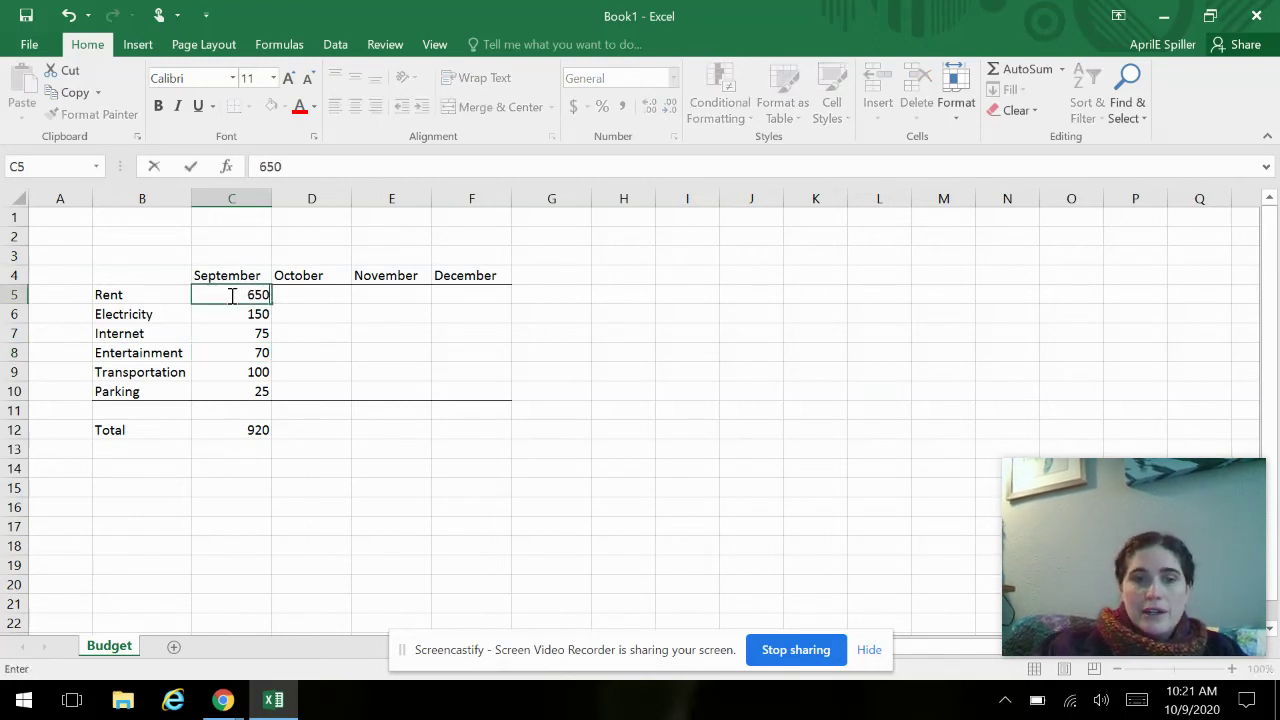
pyautogui.press('Return')
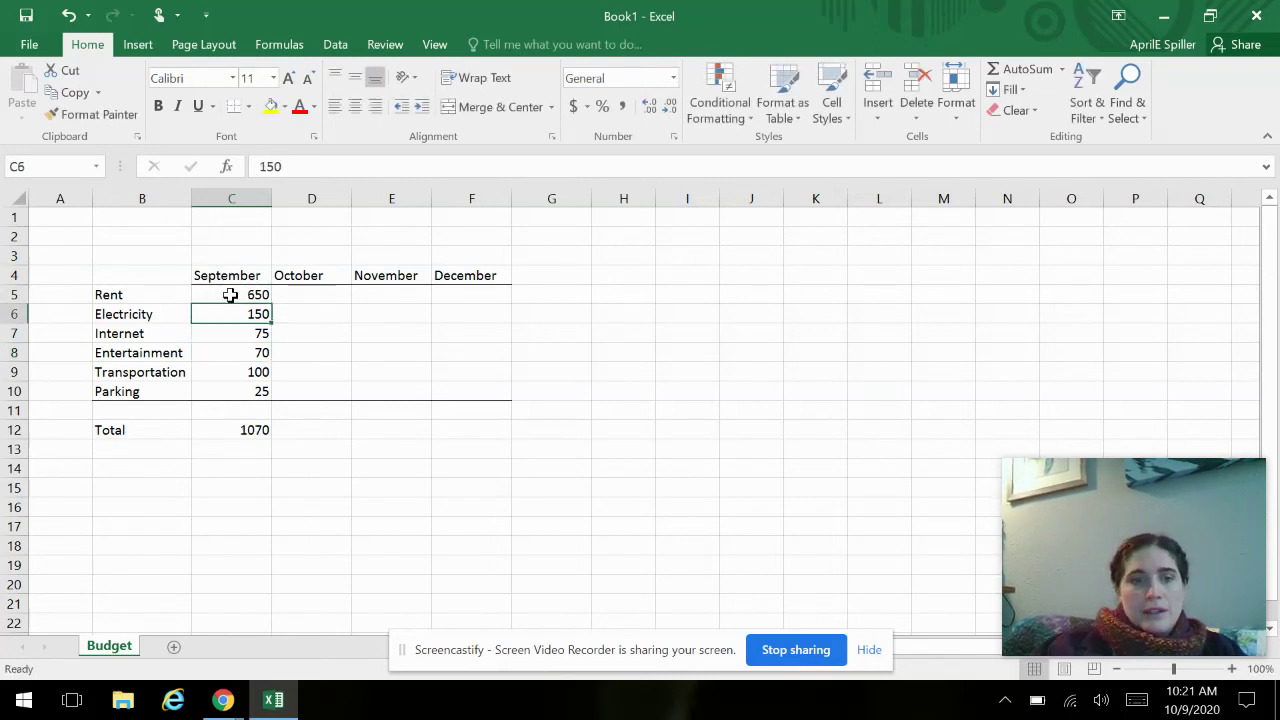
pyautogui.click(220, 426)
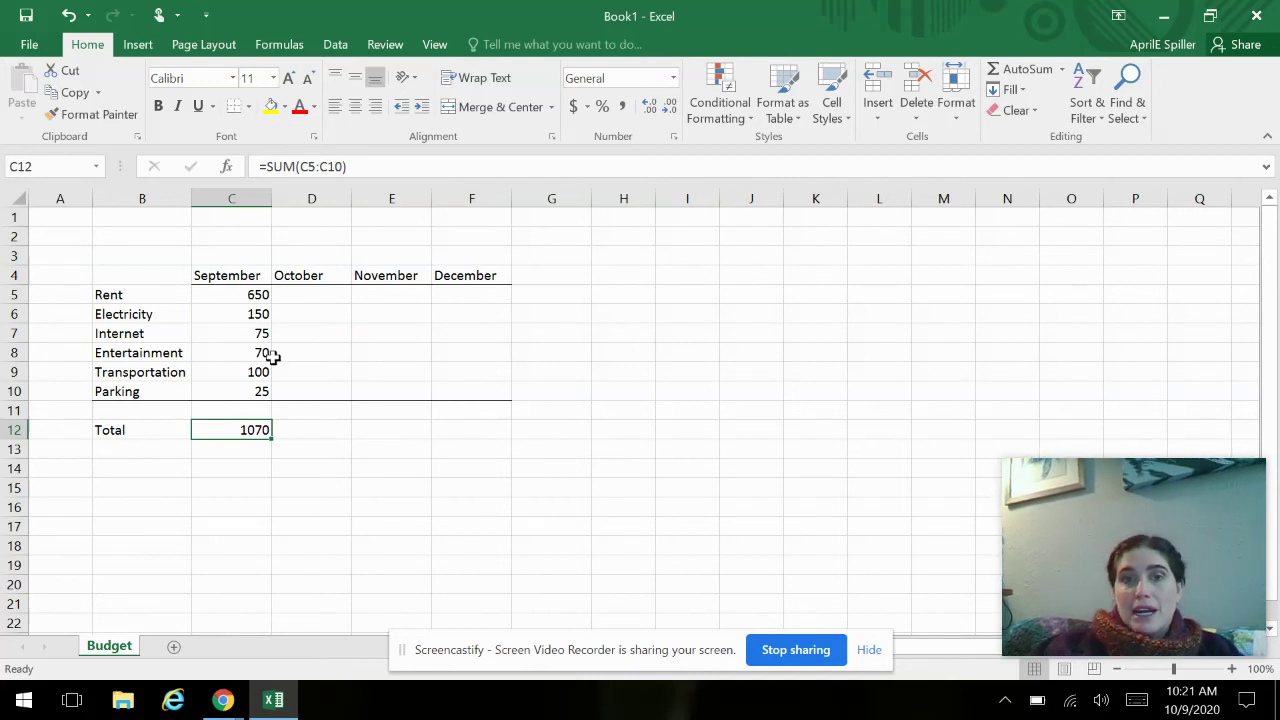
# Step: Enter the October amounts 575 for Rent in D5 and 100 for Electricity in D6
pyautogui.click(308, 296)
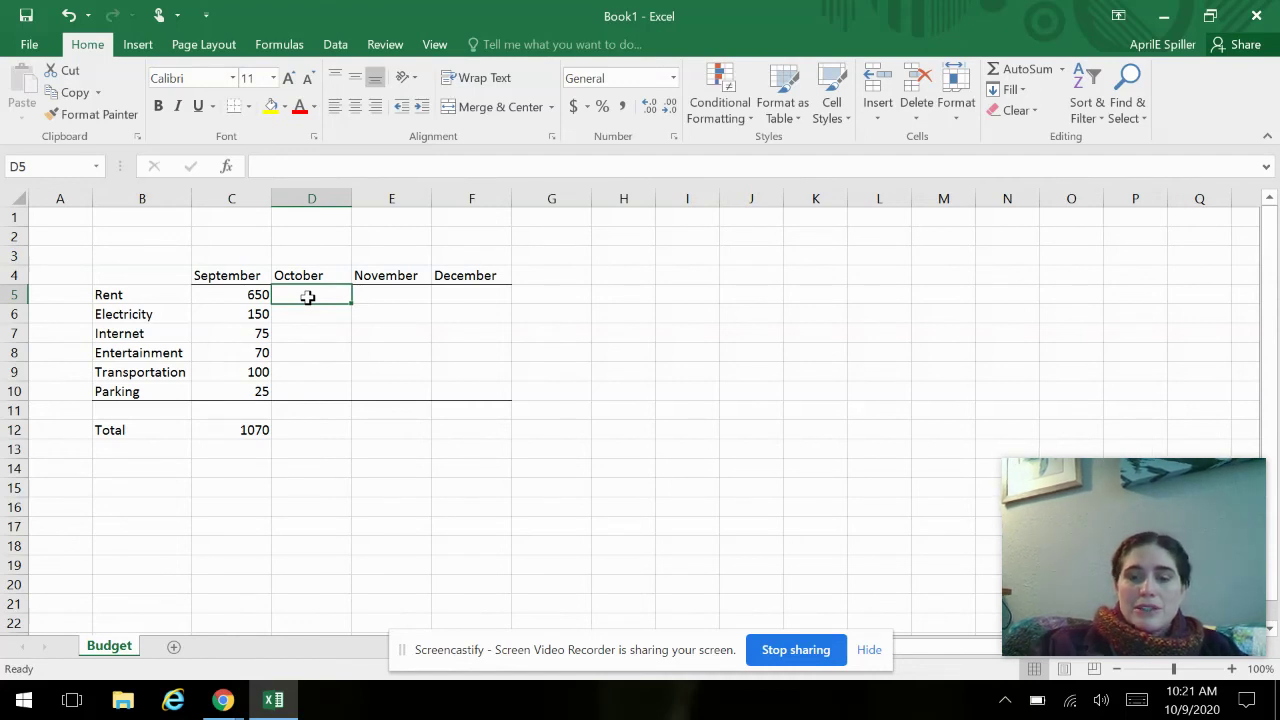
pyautogui.write('650')
pyautogui.press('BackSpace')
pyautogui.press('BackSpace')
pyautogui.press('BackSpace')
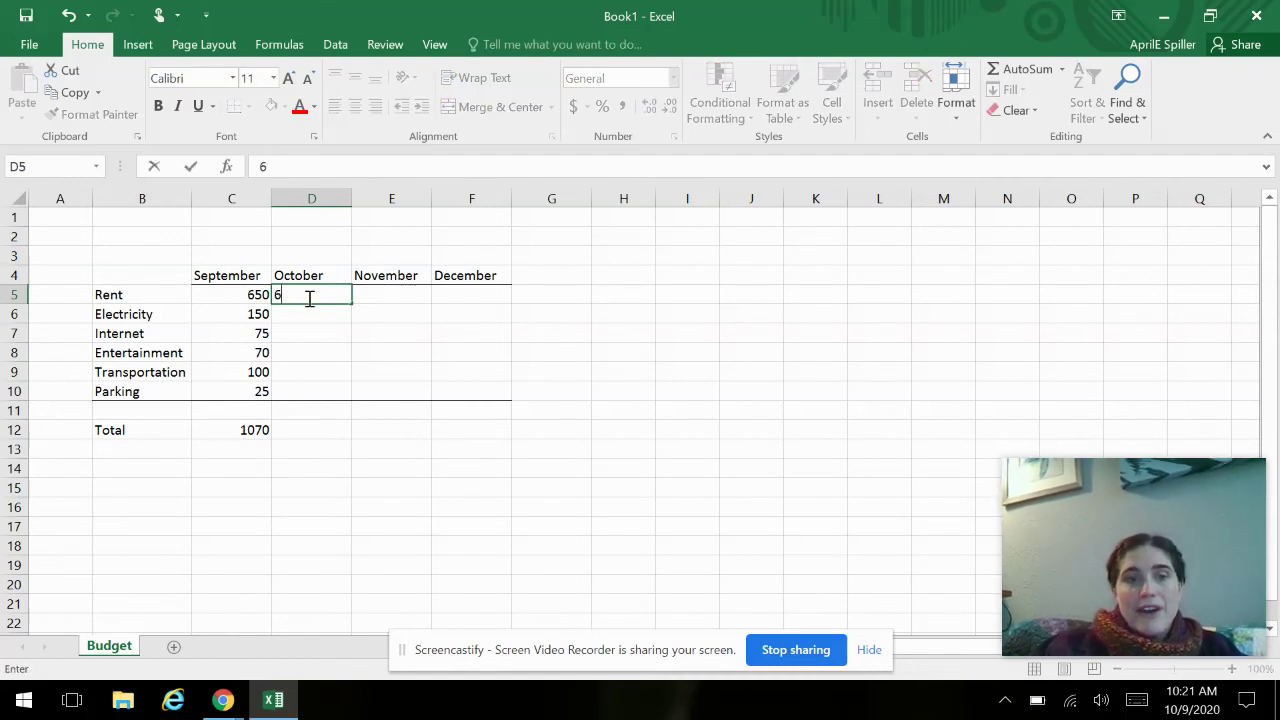
pyautogui.write('575')
pyautogui.press('Return')
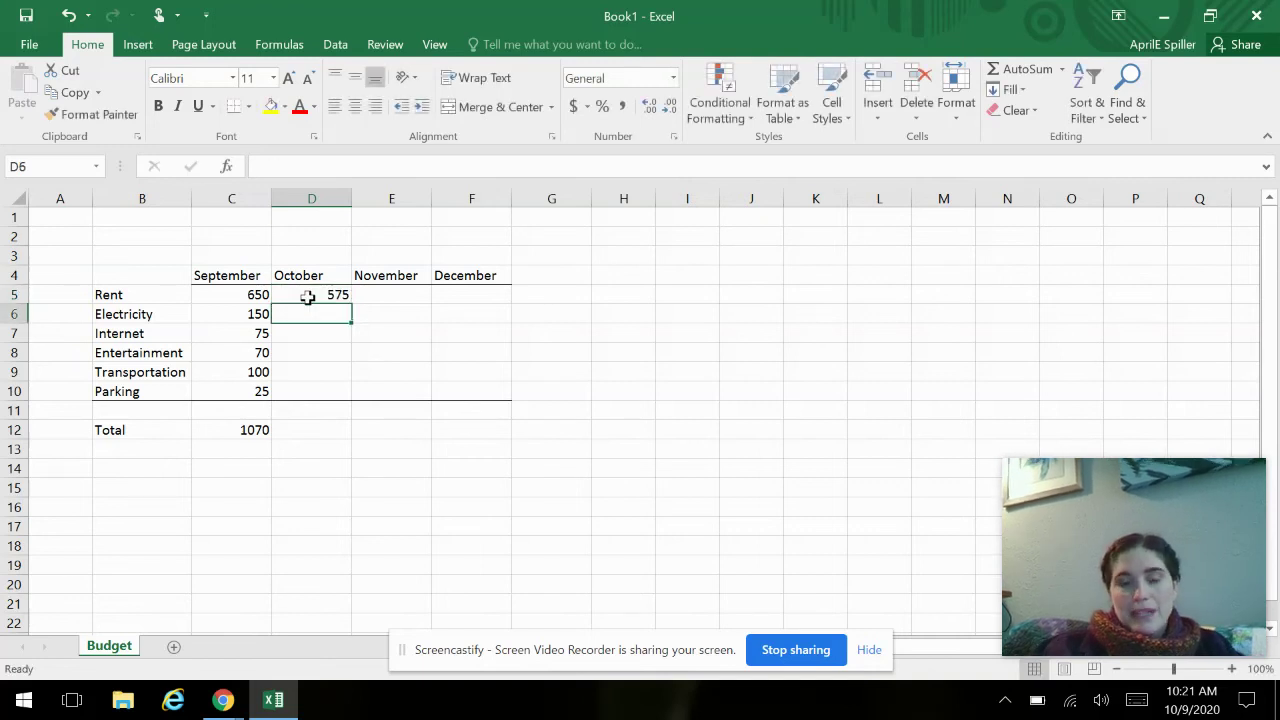
pyautogui.write('100')
pyautogui.press('Return')
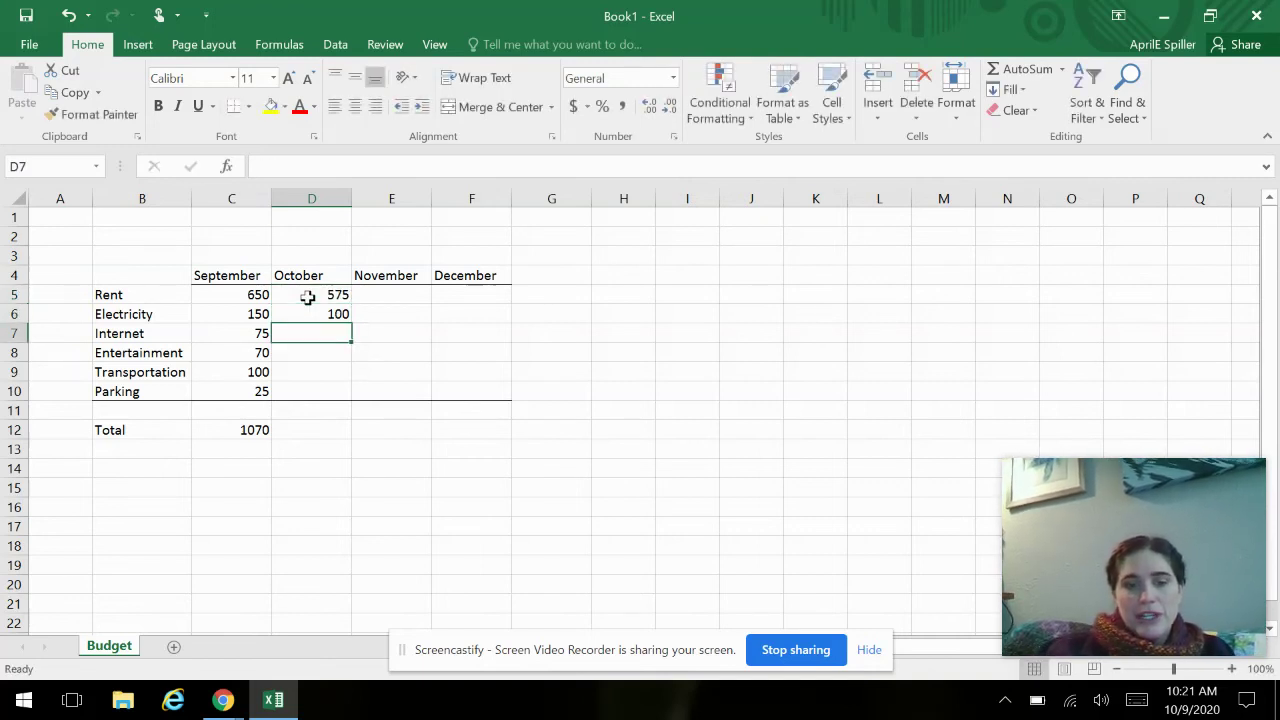
# Step: Enter the October amounts 0 for Internet in D7 and 70 for Entertainment in D8
pyautogui.write('65')
pyautogui.press('BackSpace')
pyautogui.press('BackSpace')
pyautogui.write('0')
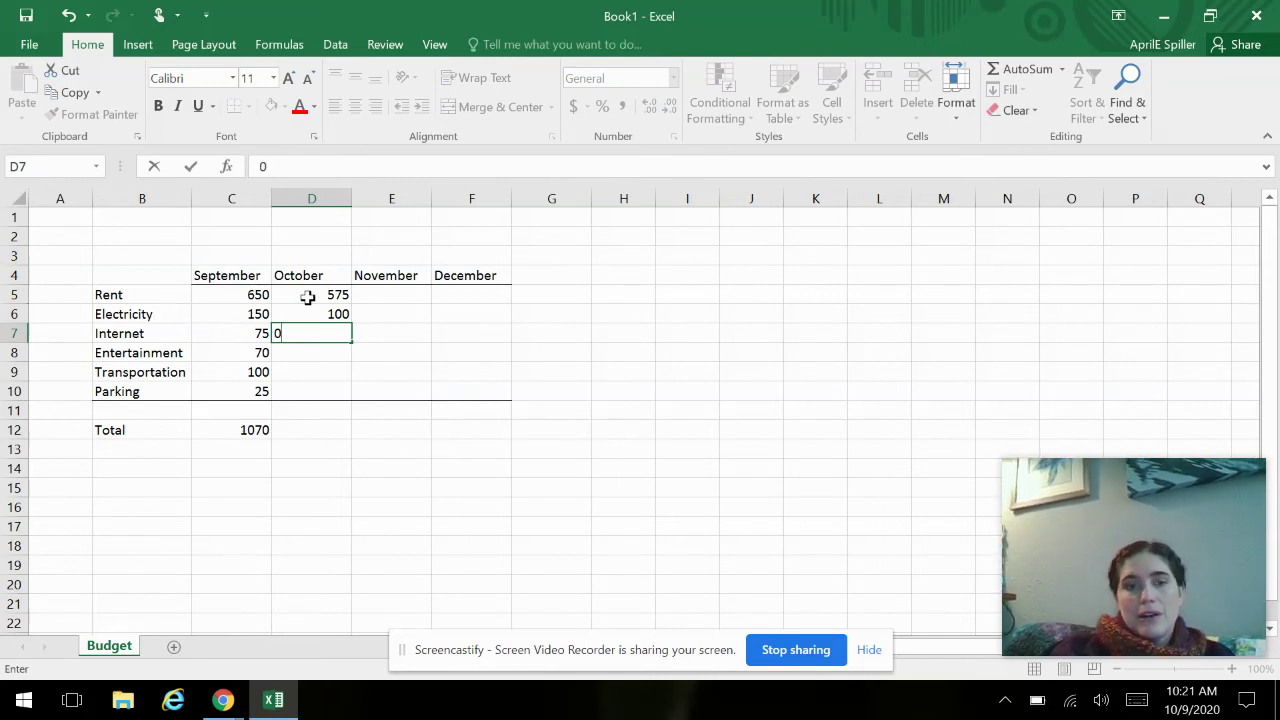
pyautogui.press('Return')
pyautogui.write('70')
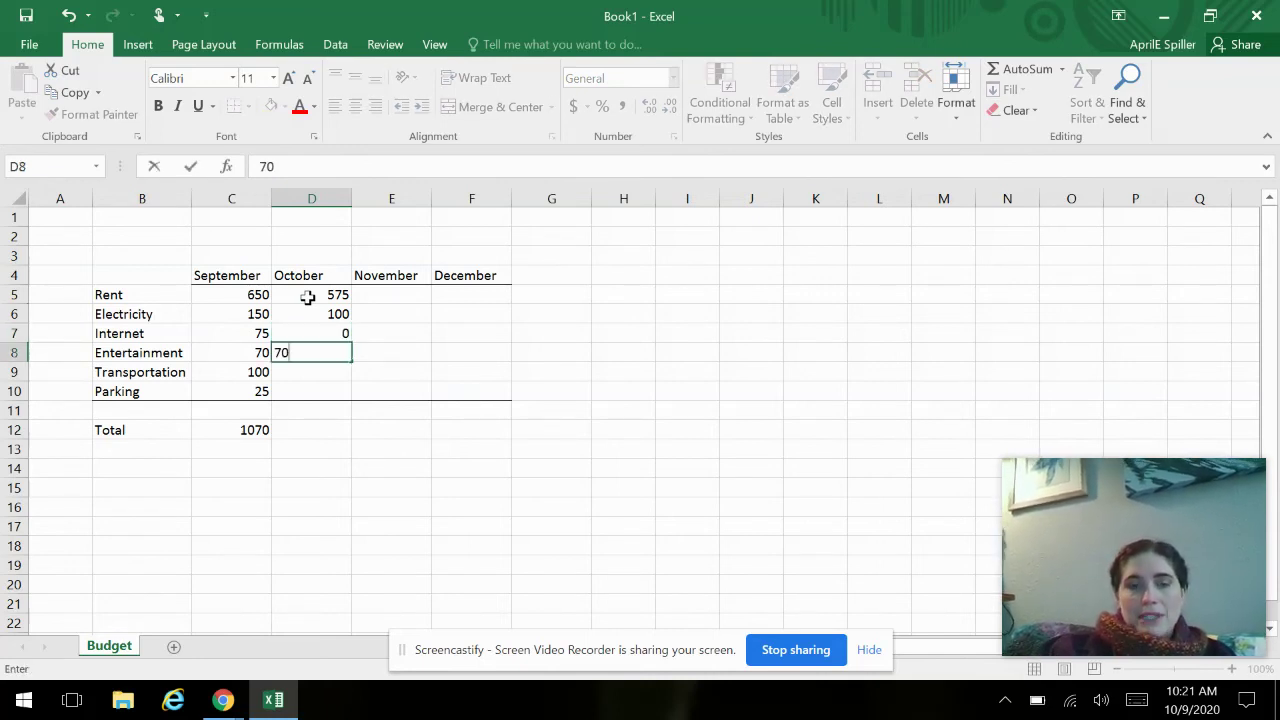
pyautogui.press('Return')
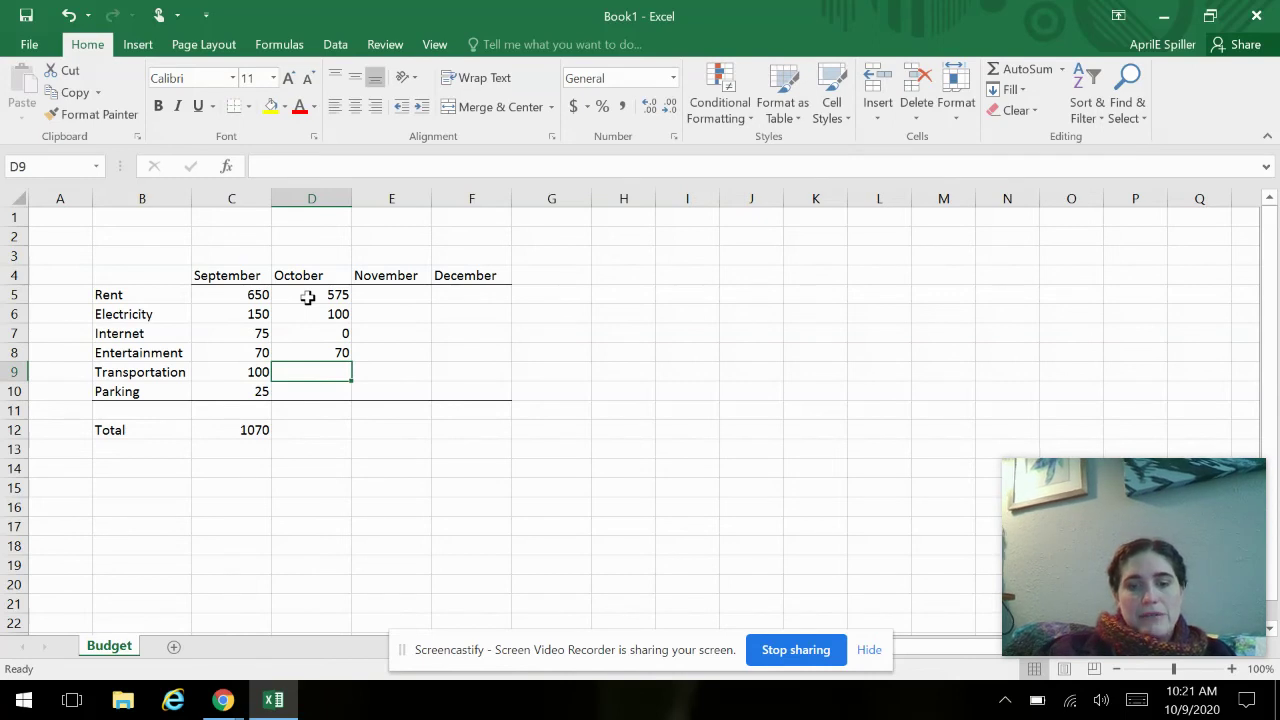
# Step: Enter the October amounts 75 for Transportation in D9 and 25 for Parking in D10
pyautogui.write('75')
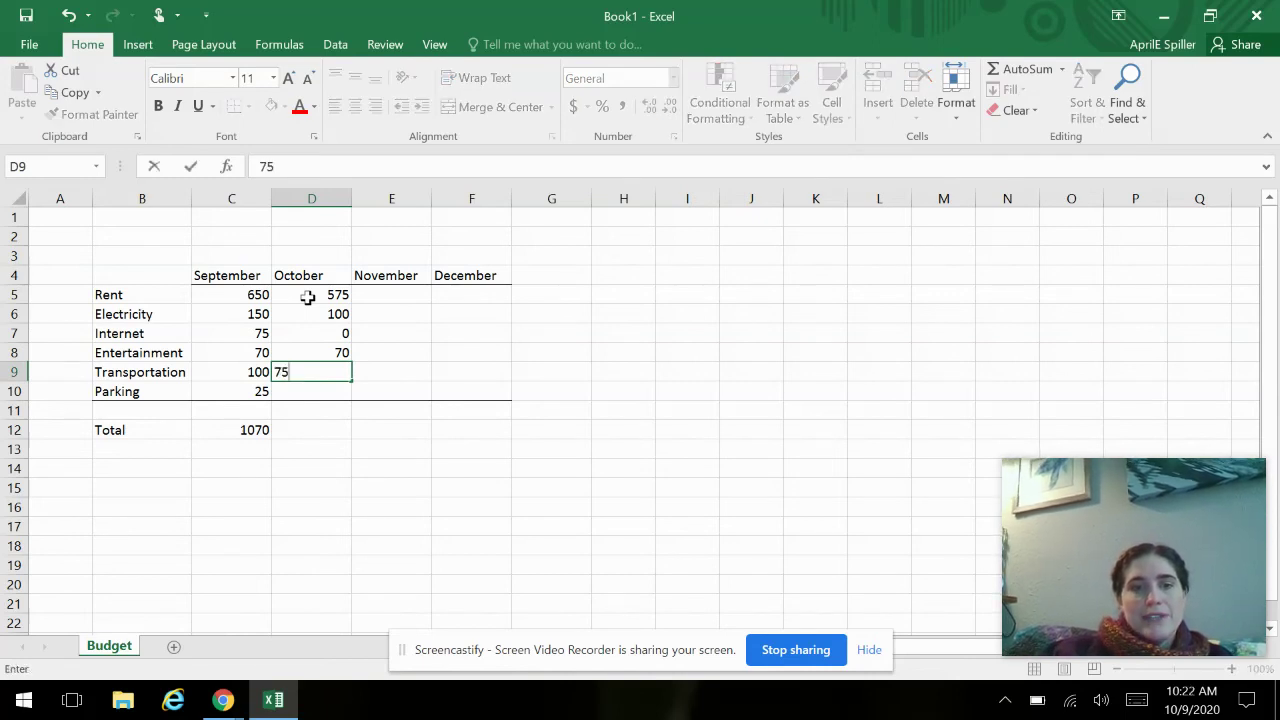
pyautogui.press('Return')
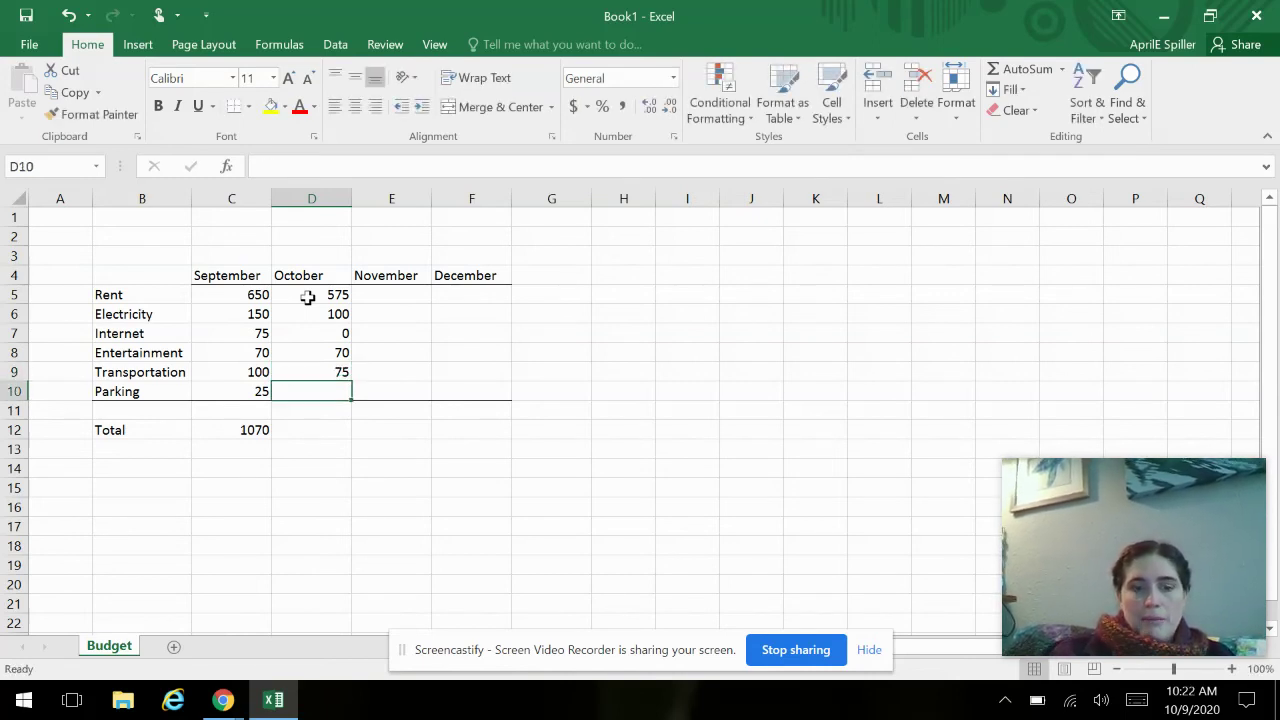
pyautogui.write('25')
pyautogui.press('Return')
# Step: Enter the formula =SUM(D5:D10) in cell D12 to total the October expenses
pyautogui.click(332, 432)
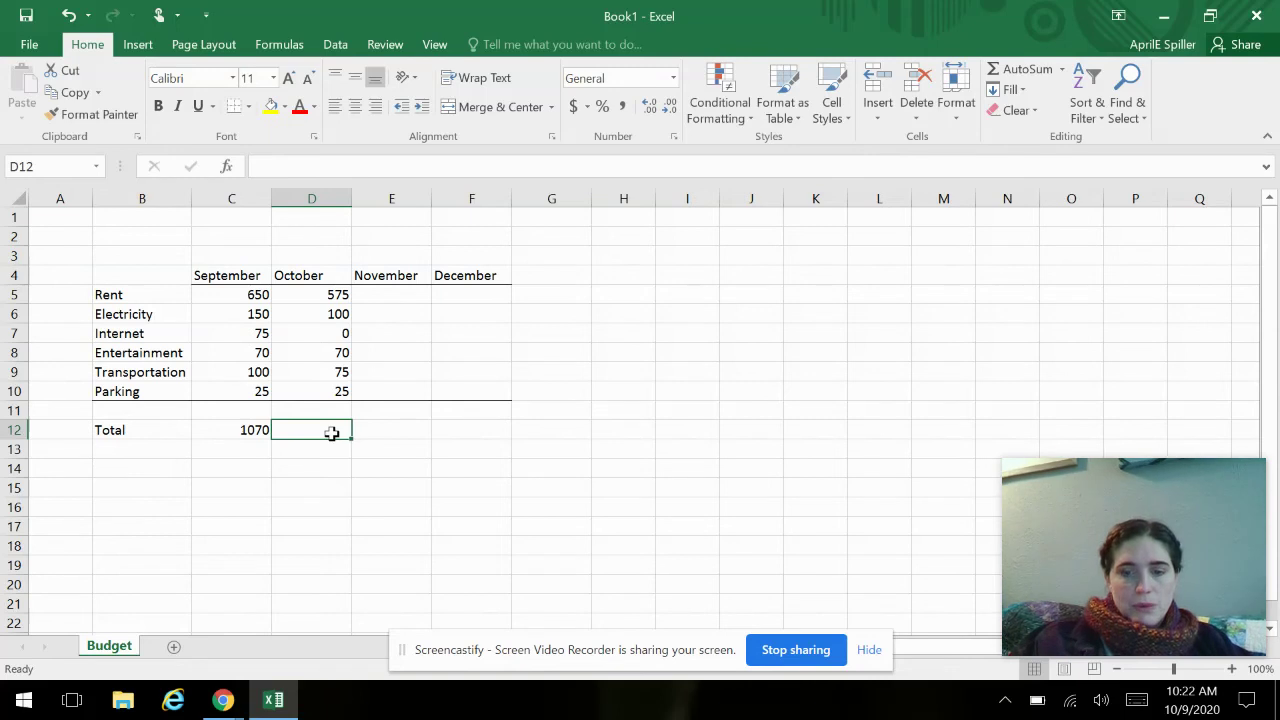
pyautogui.write('=')
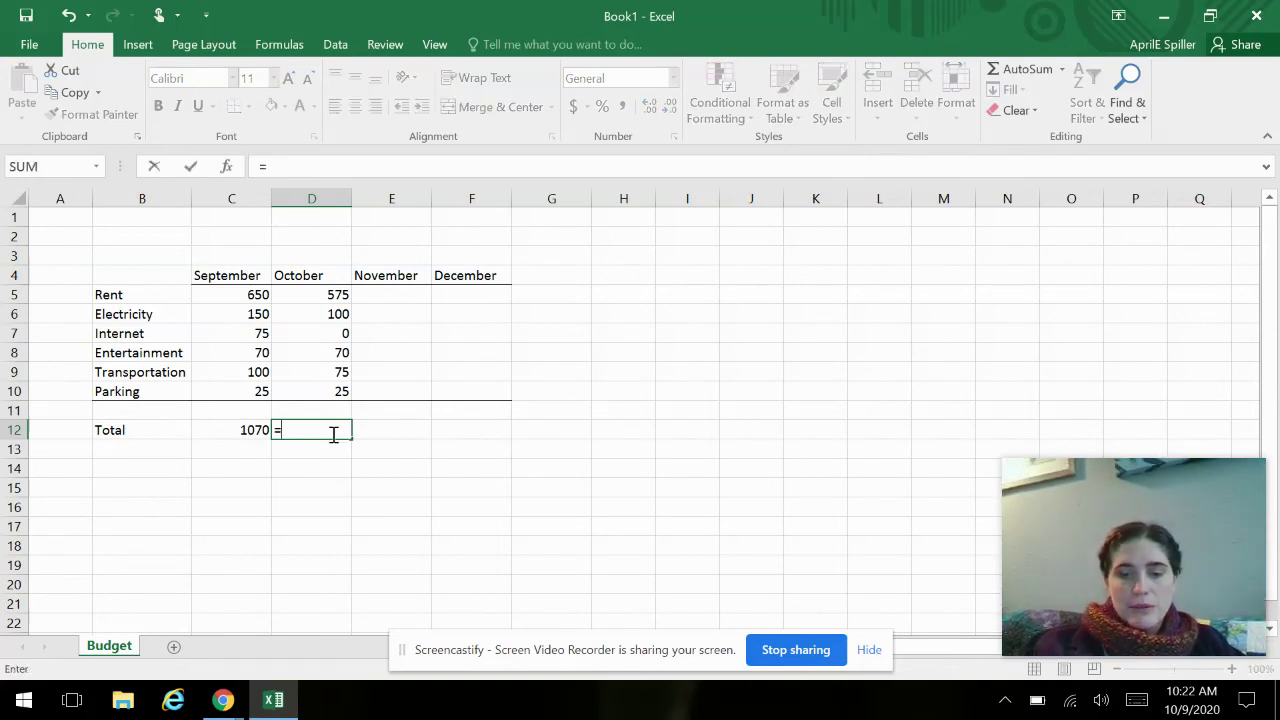
pyautogui.write('sum(')
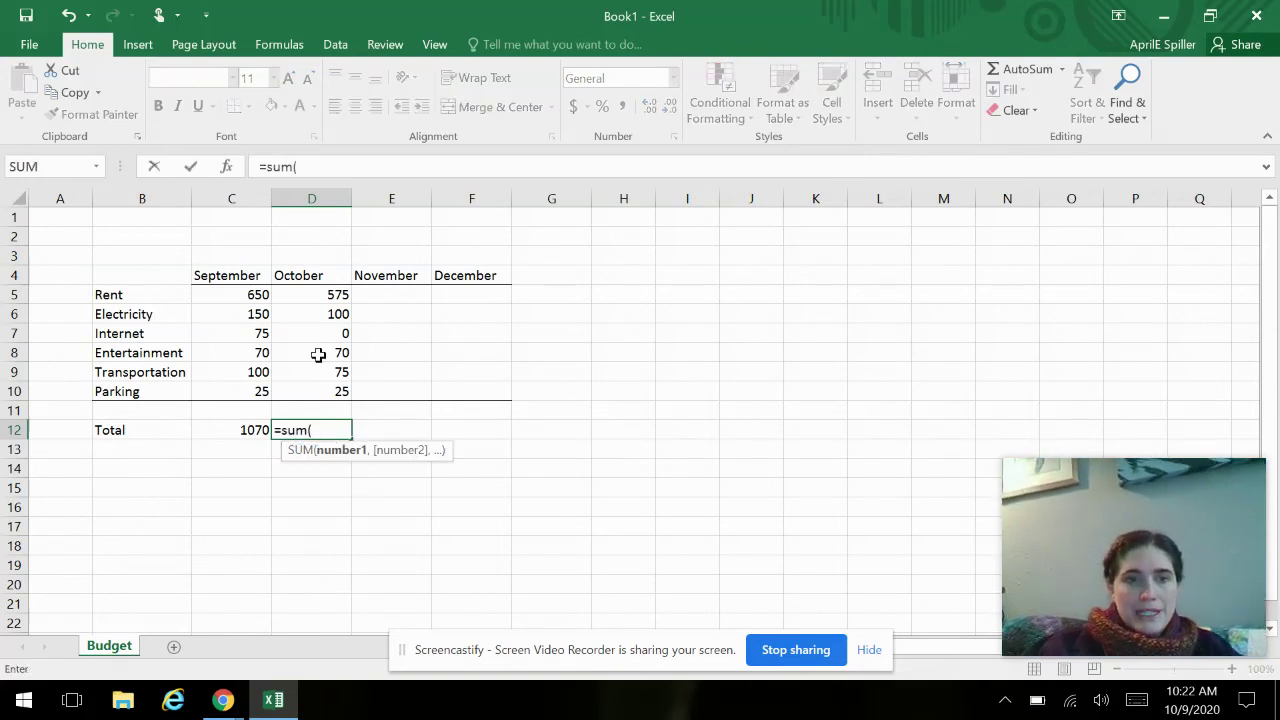
pyautogui.moveTo(300, 296); pyautogui.dragTo(299, 390)
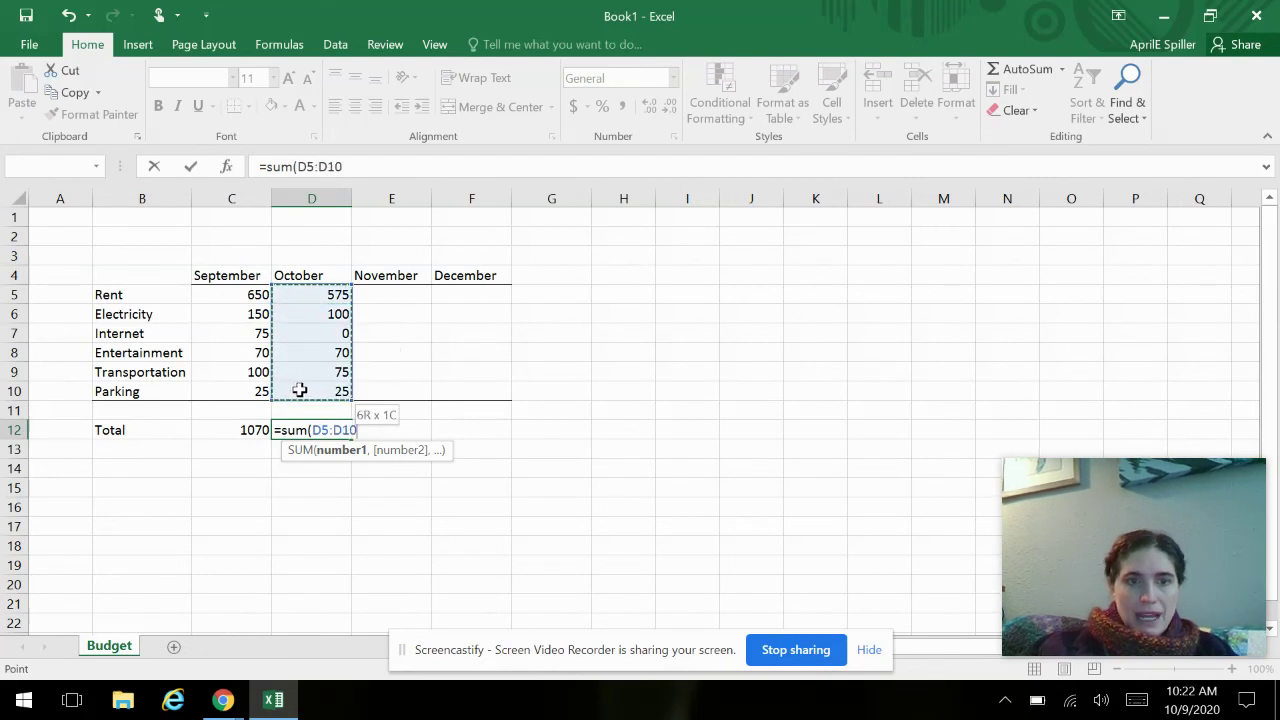
pyautogui.write(')')
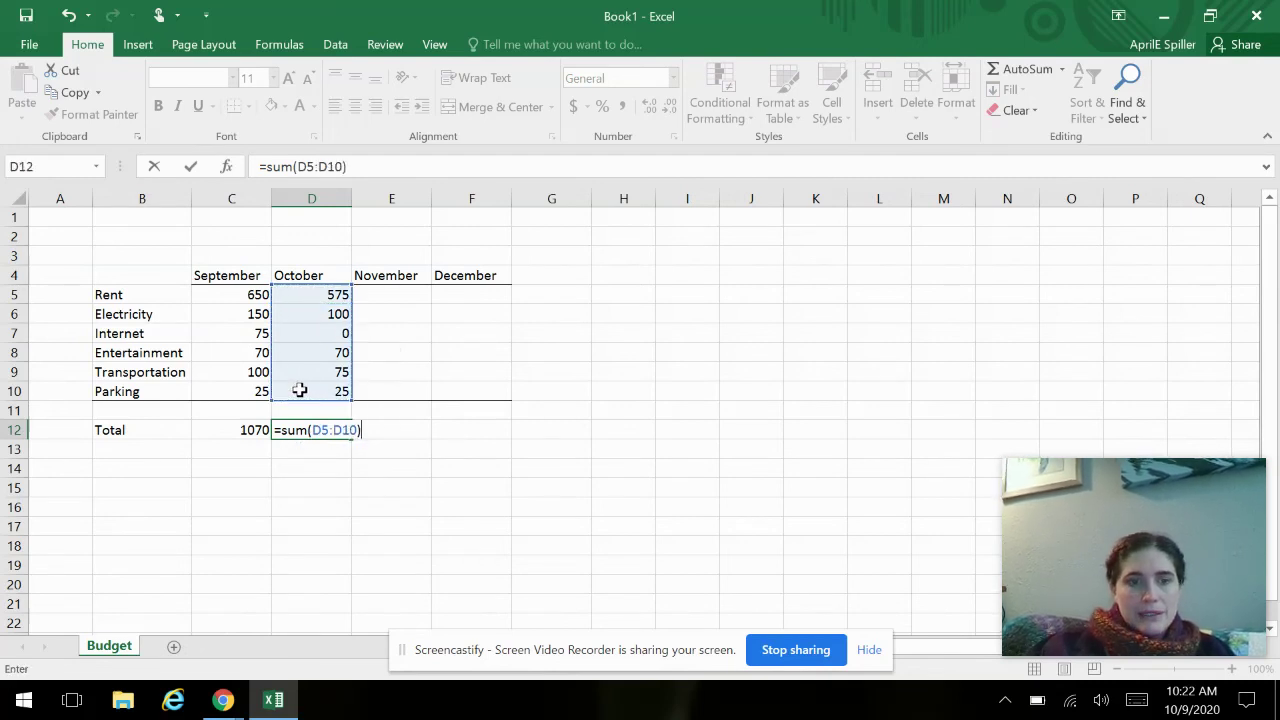
pyautogui.press('Return')
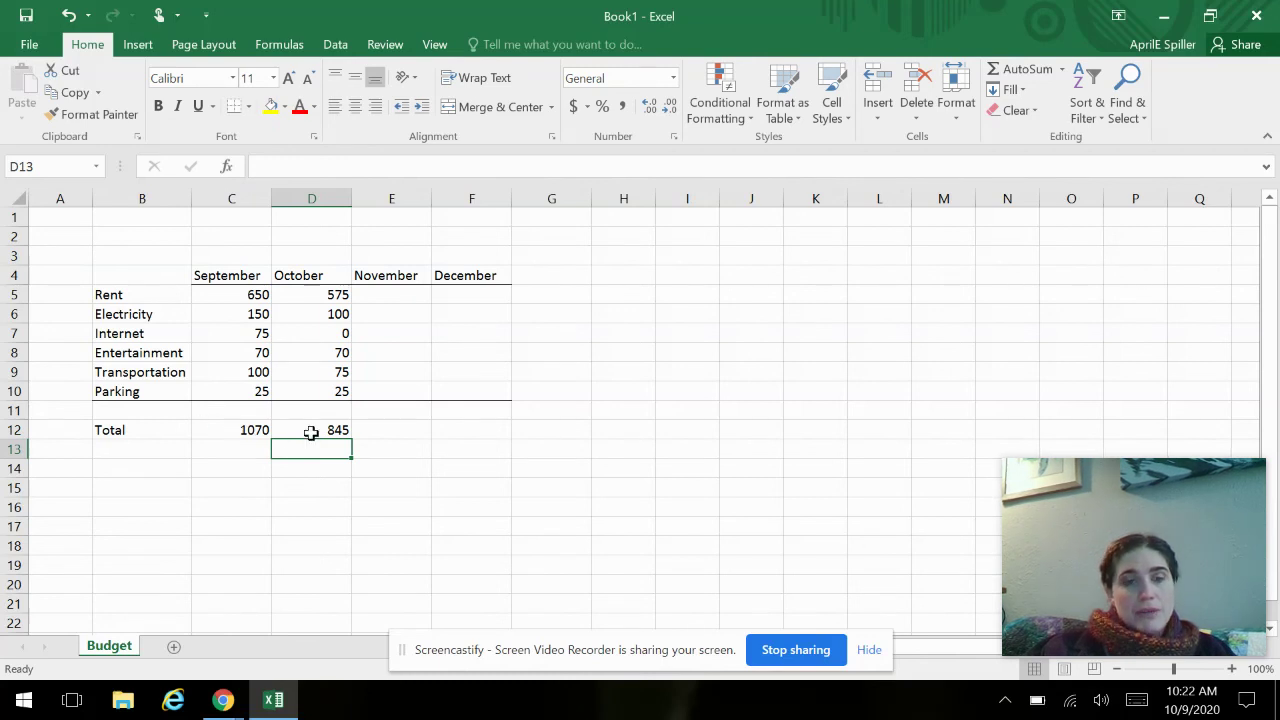
# Step: Delete the October total formula from cell D12
pyautogui.click(302, 429)
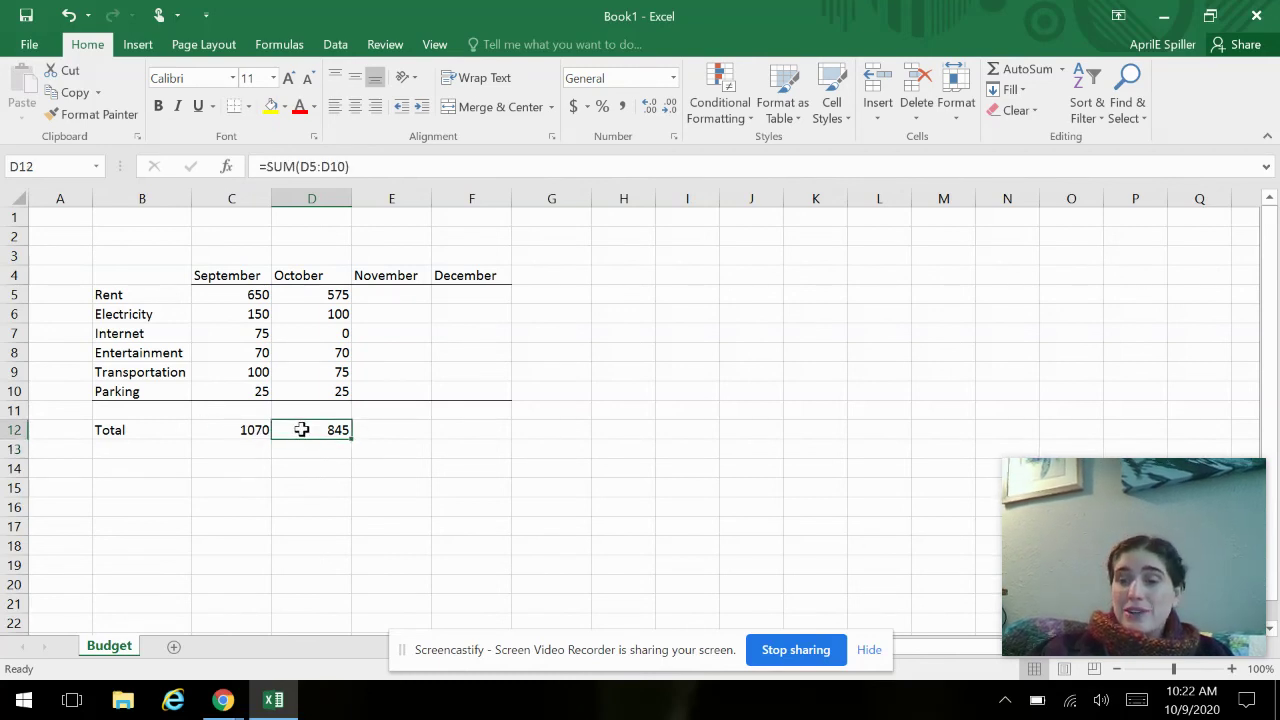
pyautogui.press('BackSpace')
pyautogui.click(413, 468)
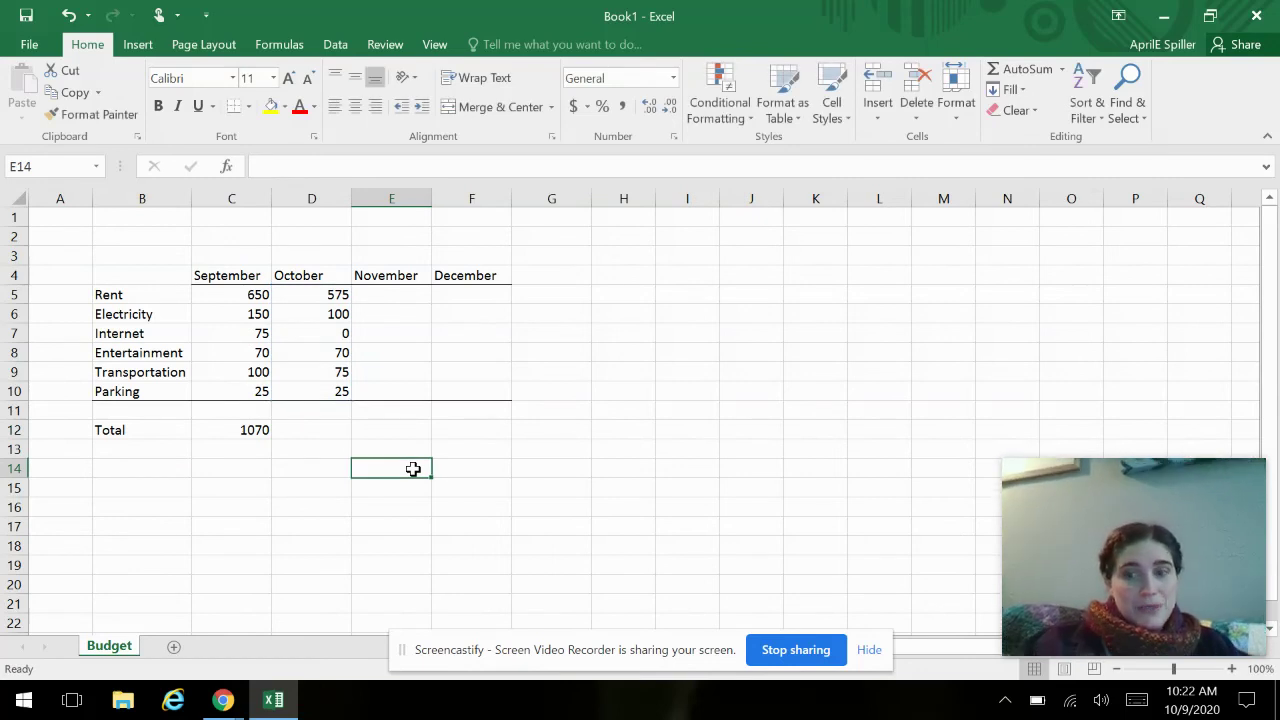
# Step: Fill the September total formula from C12 across into D12 for October
pyautogui.click(223, 427)
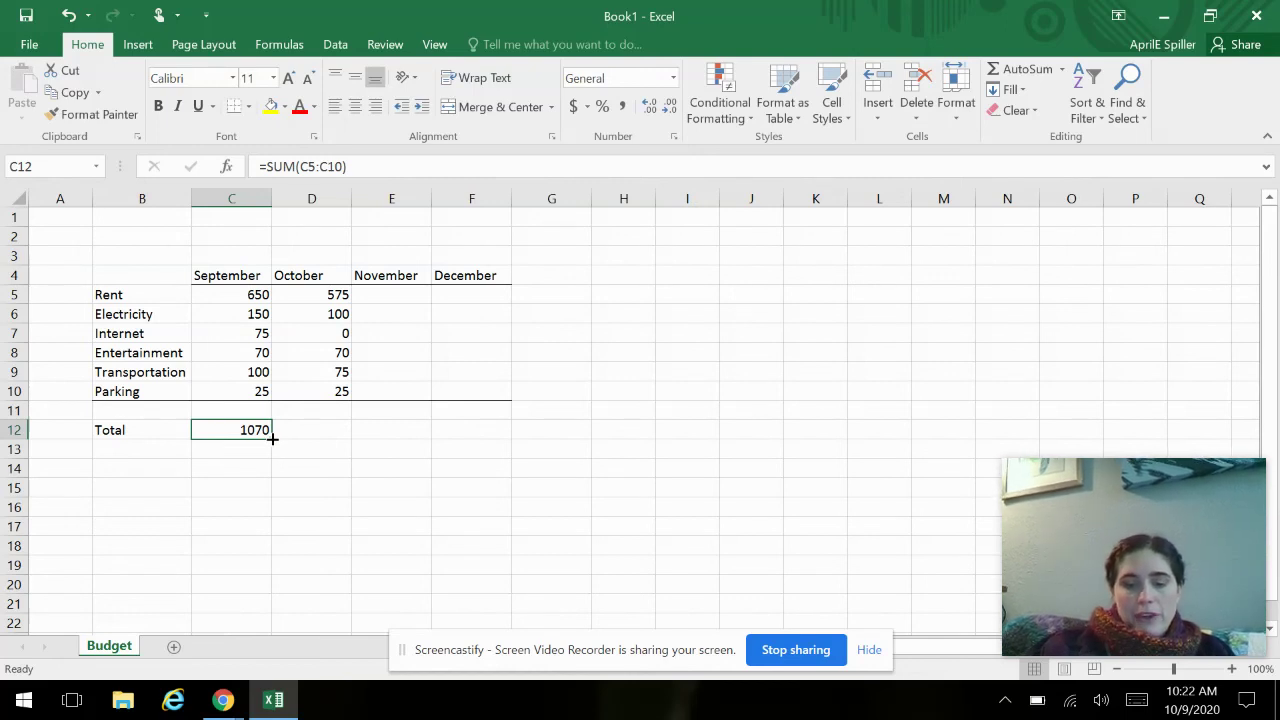
pyautogui.moveTo(272, 438); pyautogui.dragTo(323, 432)
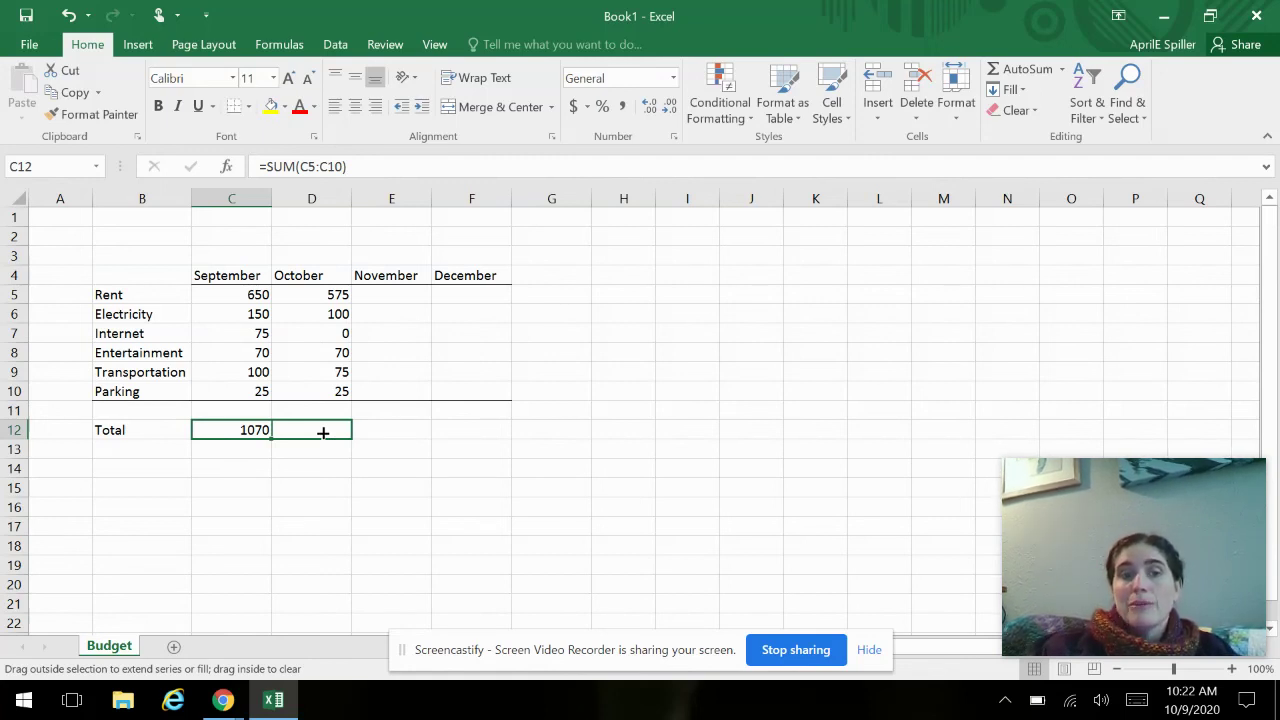
pyautogui.moveTo(323, 432); pyautogui.dragTo(323, 430)
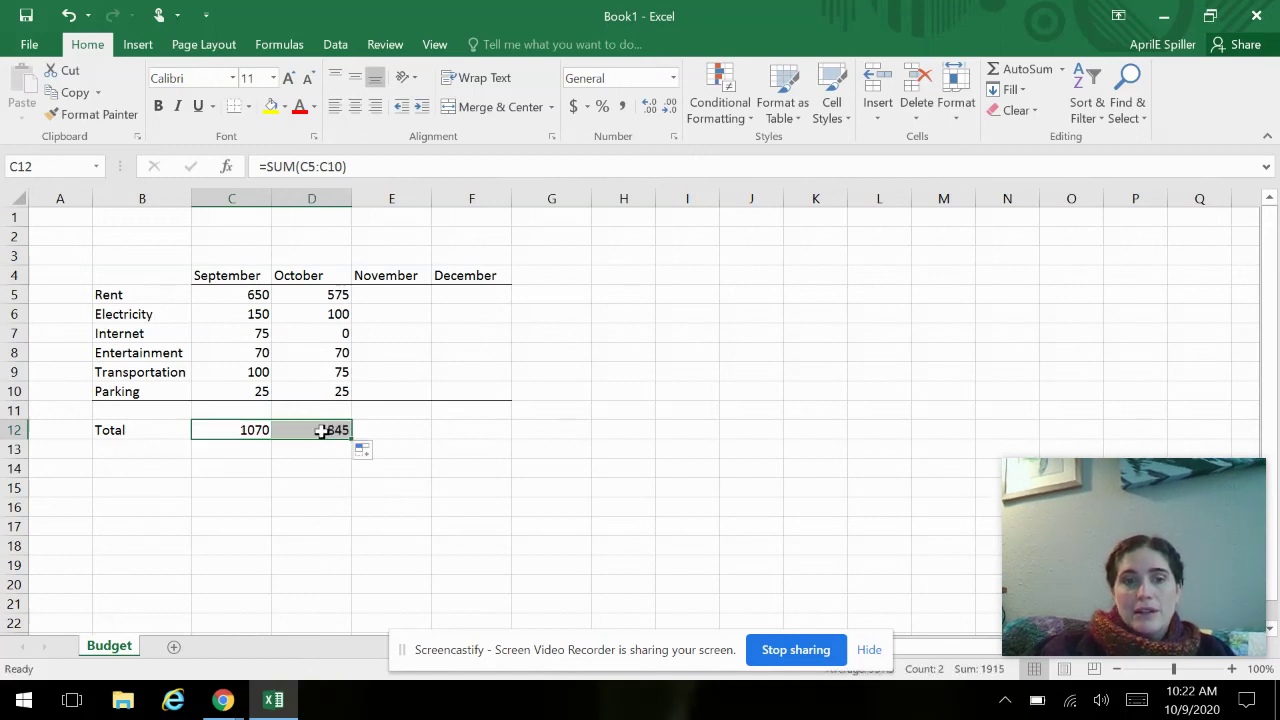
pyautogui.click(603, 511)
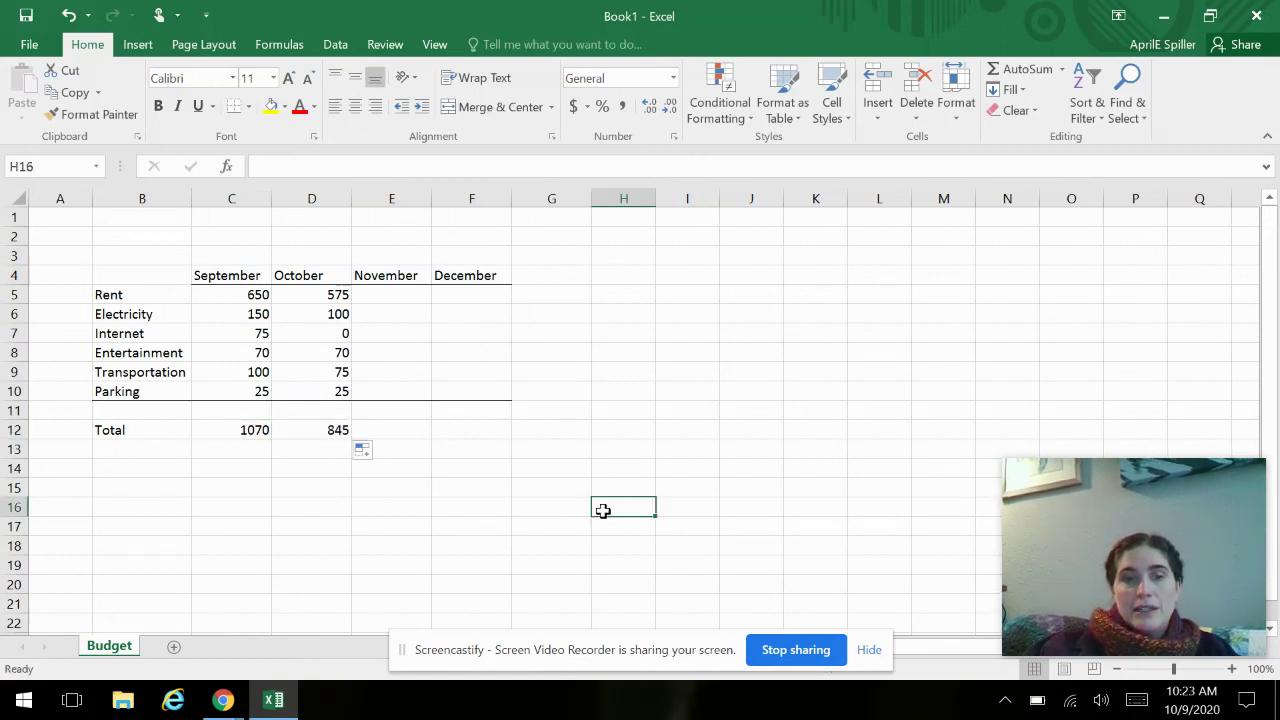
# Step: Check the total formulas in C12 and D12, and fill the D12 formula across into E12 for November
pyautogui.click(241, 434)
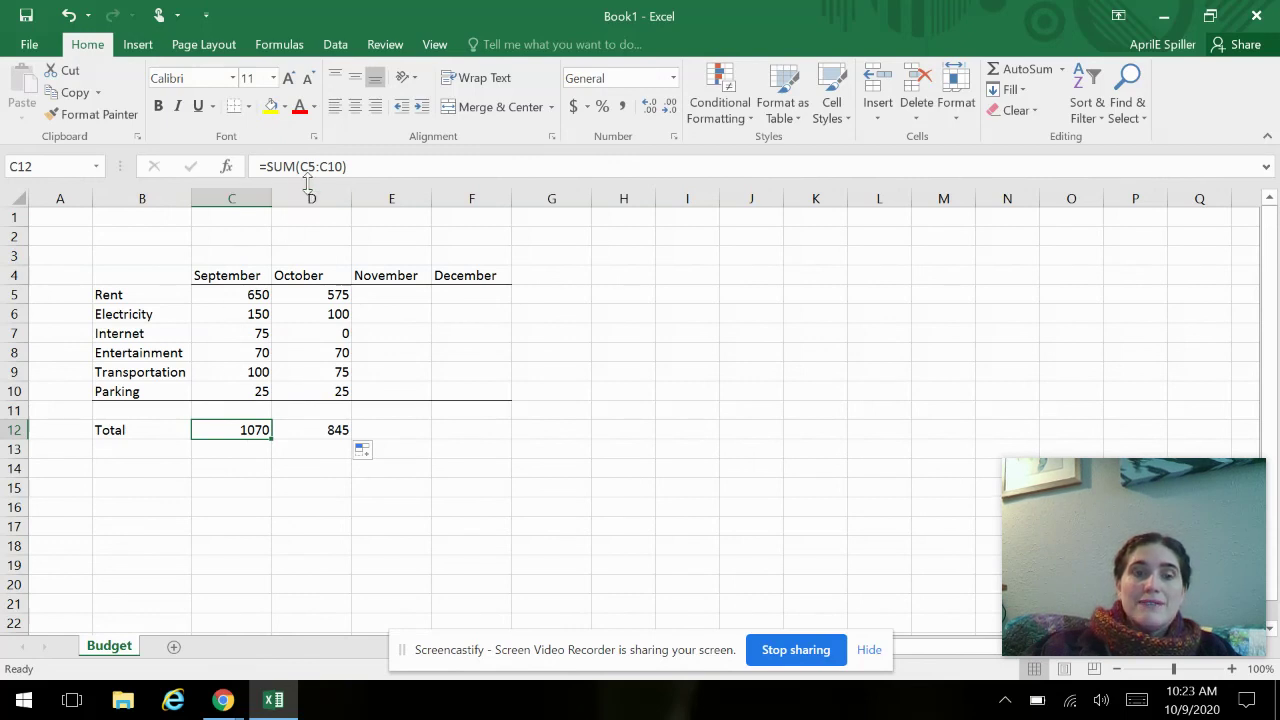
pyautogui.click(298, 429)
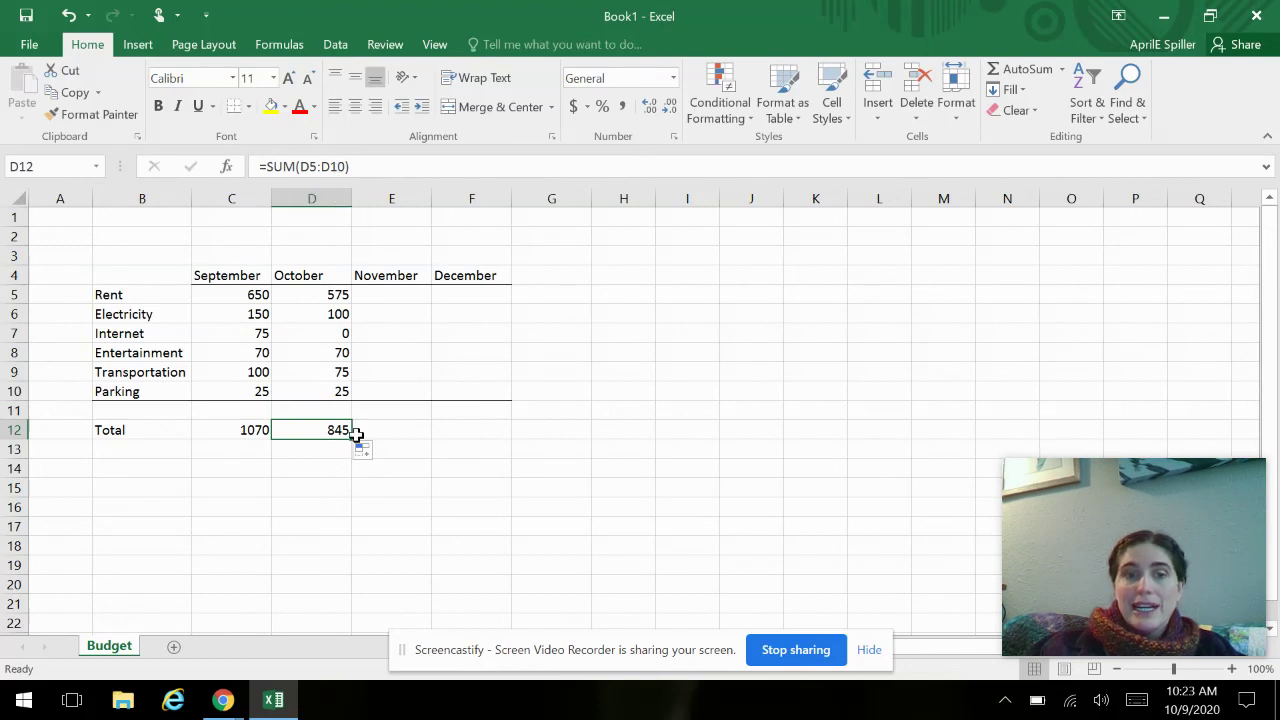
pyautogui.moveTo(354, 440); pyautogui.dragTo(415, 431)
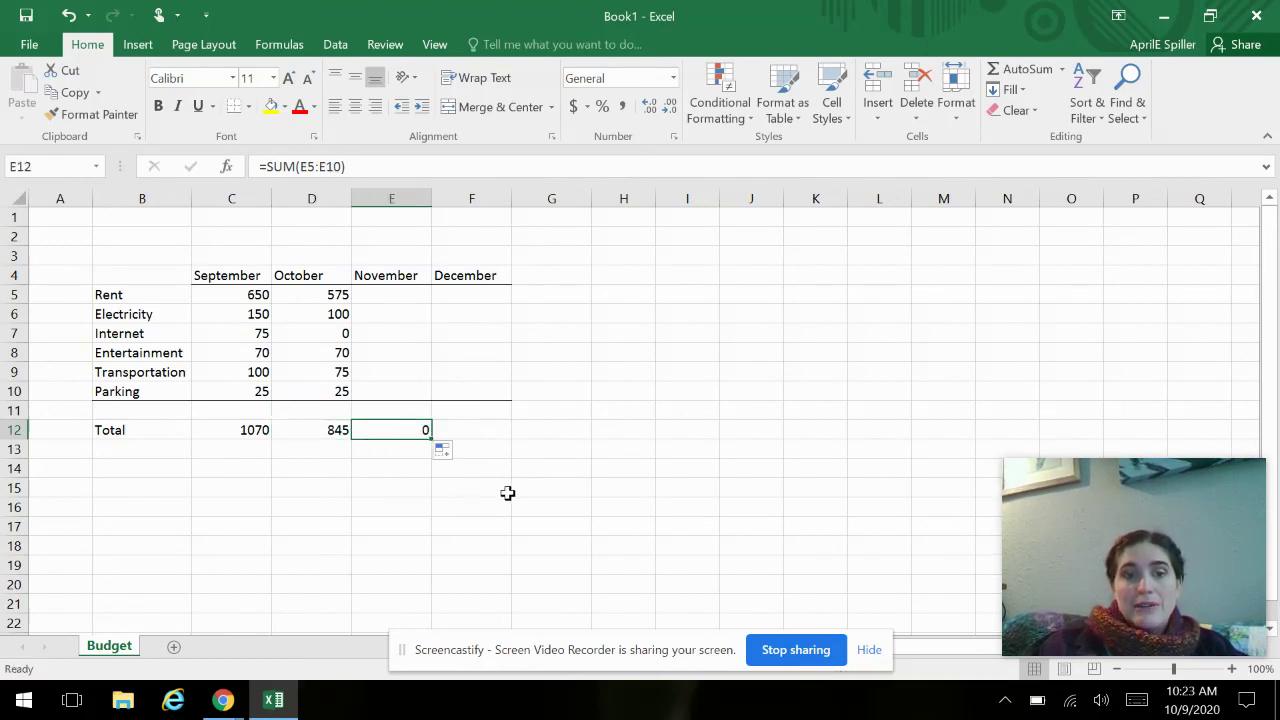
# Step: Enter the November amounts 575 for Rent in E5 and 100 for Electricity in E6
pyautogui.click(401, 297)
pyautogui.write('575')
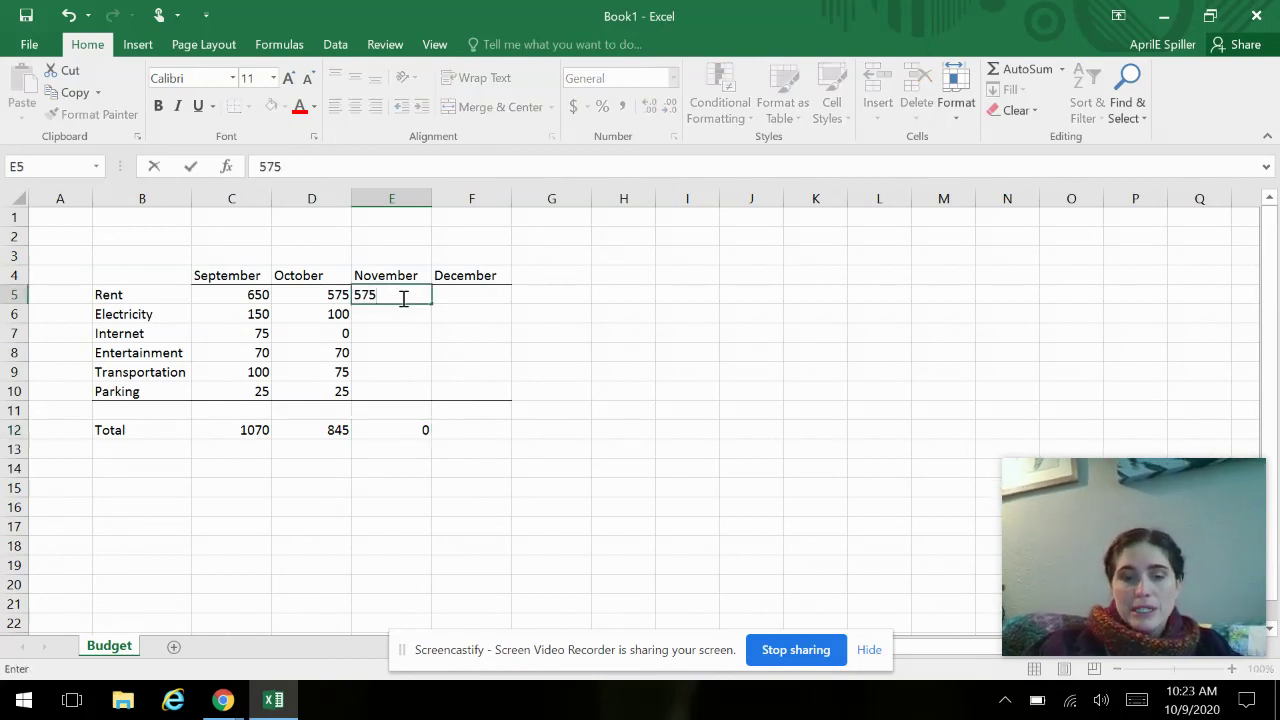
pyautogui.press('Return')
pyautogui.write('100')
pyautogui.press('Return')
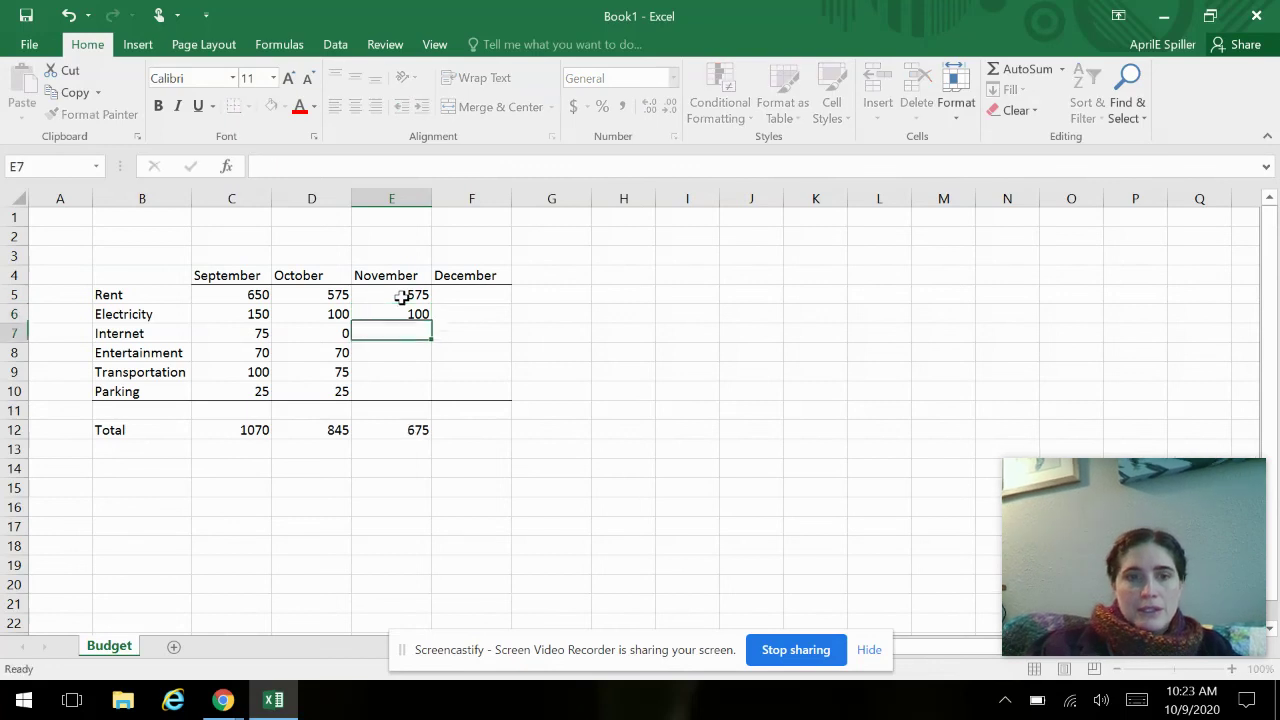
# Step: Enter the November amounts 0 for Internet in E7 and 80 for Entertainment in E8
pyautogui.write('0')
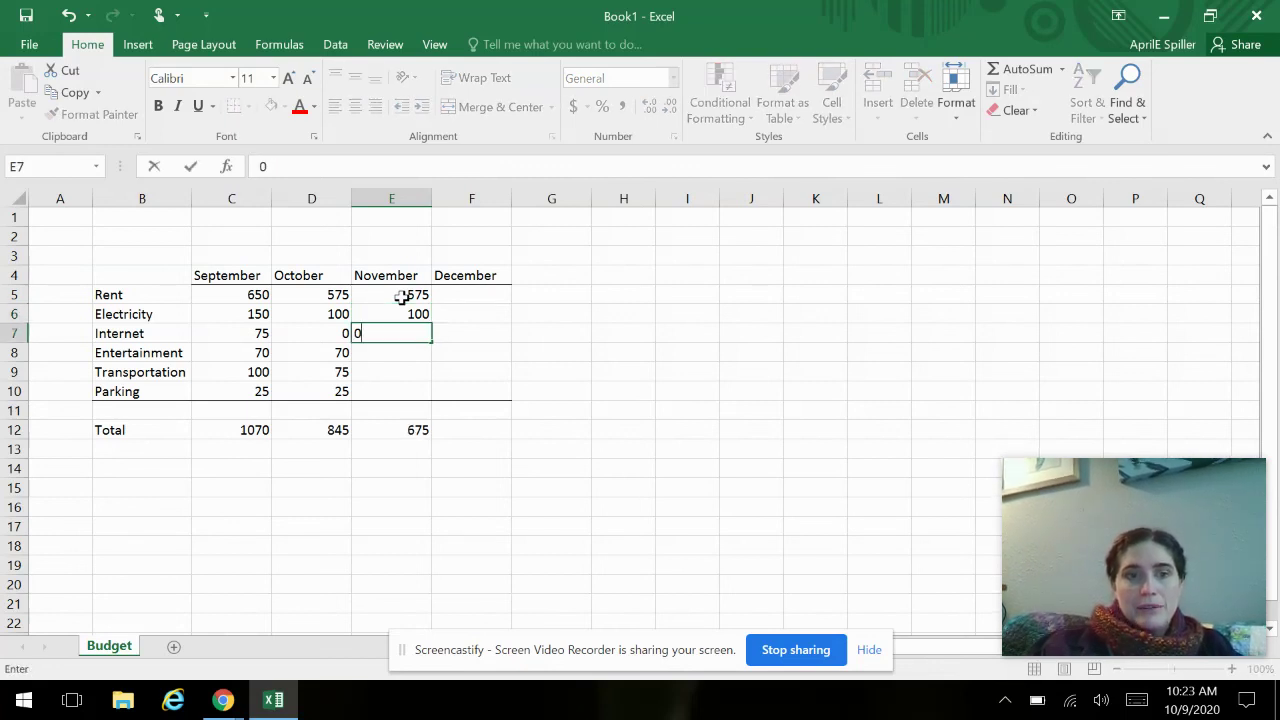
pyautogui.press('Return')
pyautogui.write('80')
pyautogui.press('Return')
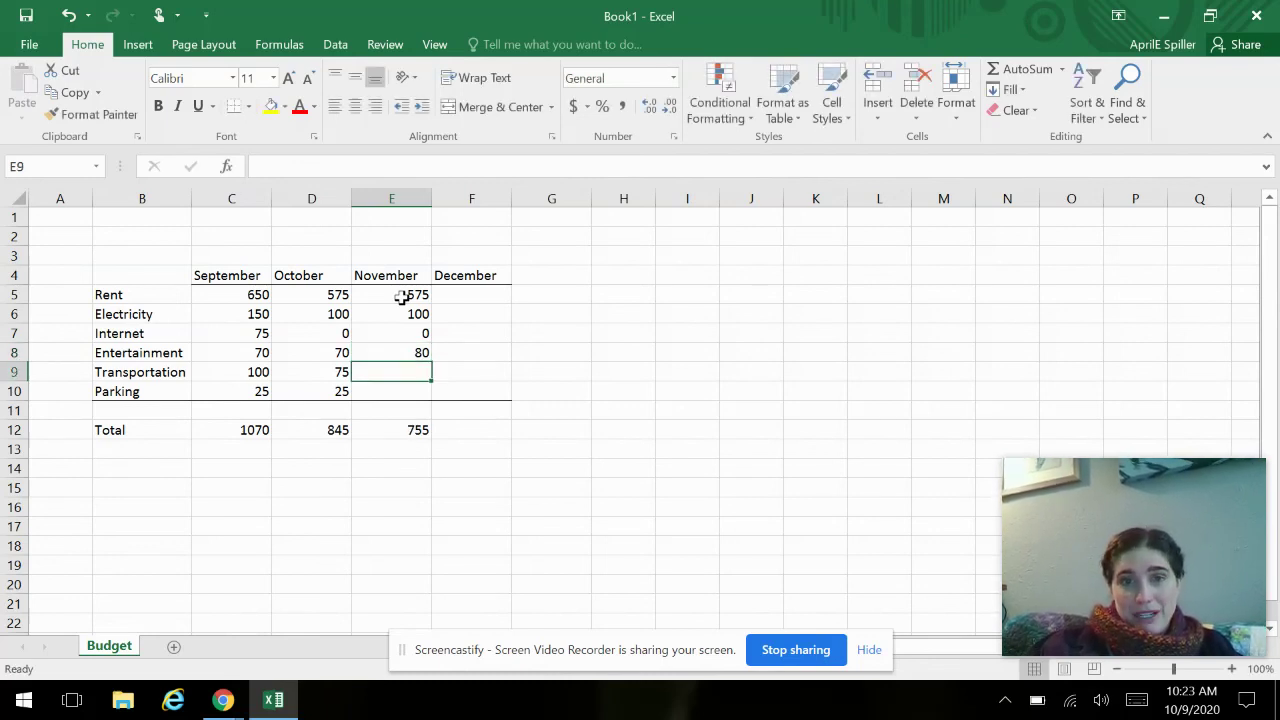
# Step: Enter the November amounts 75 for Transportation in E9 and 10 for Parking in E10, and review the total formula in C12
pyautogui.write('75')
pyautogui.press('Return')
pyautogui.write('2=')
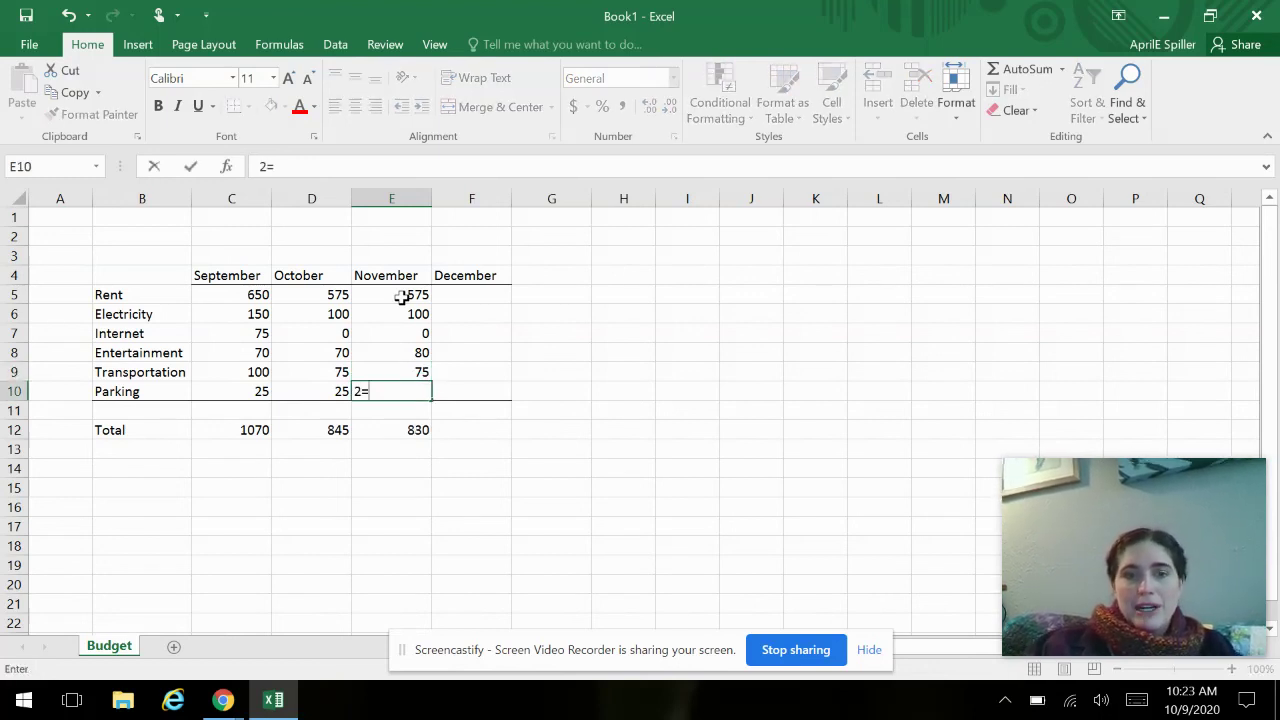
pyautogui.write('10')
pyautogui.press('Return')
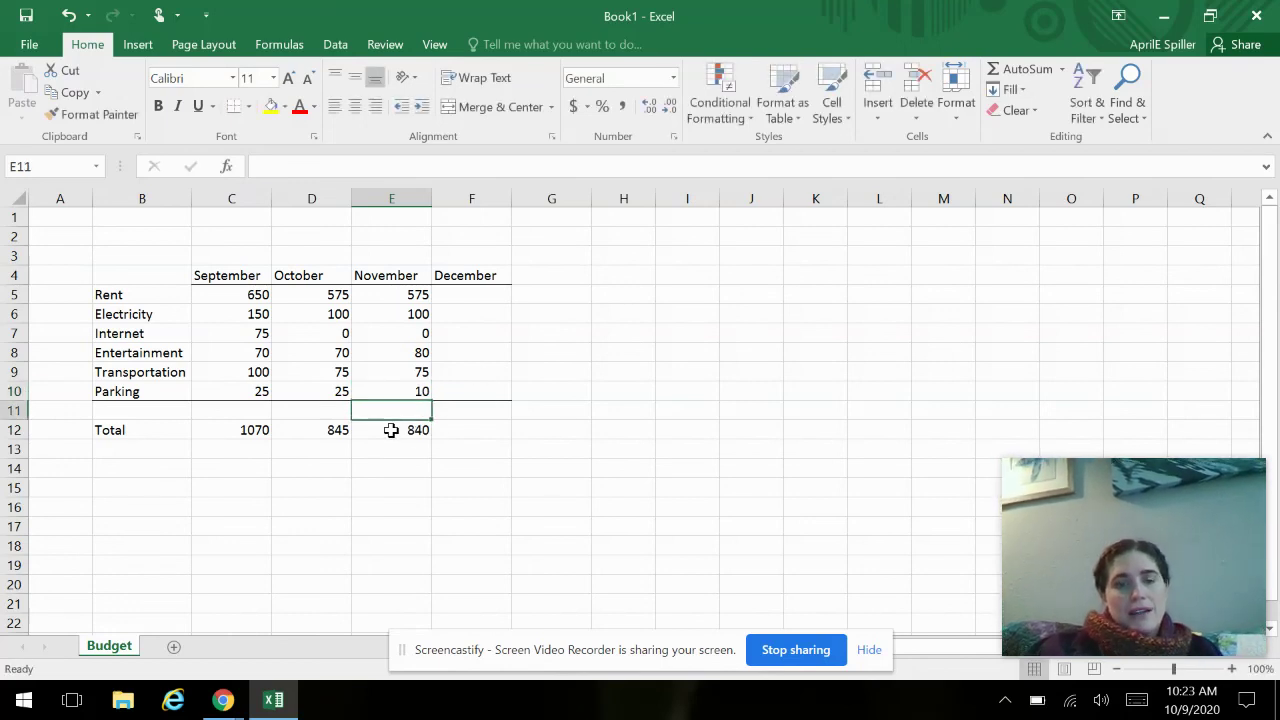
pyautogui.click(466, 501)
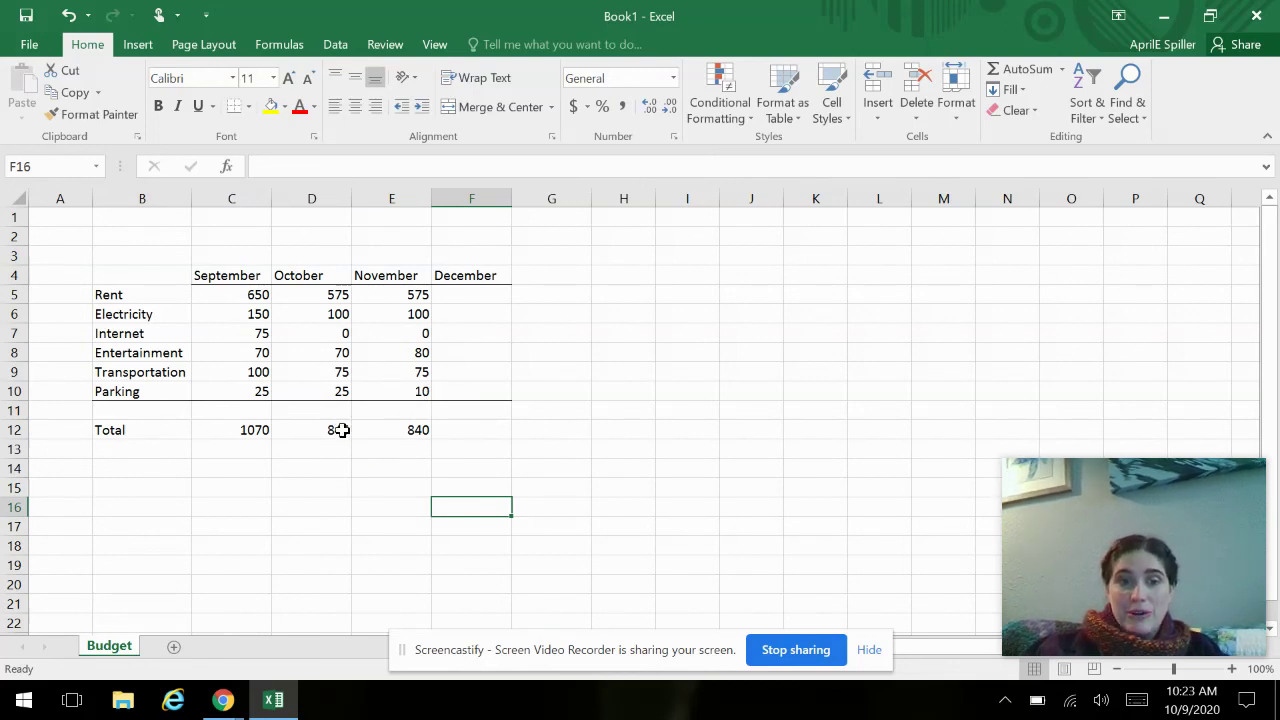
pyautogui.click(229, 431)
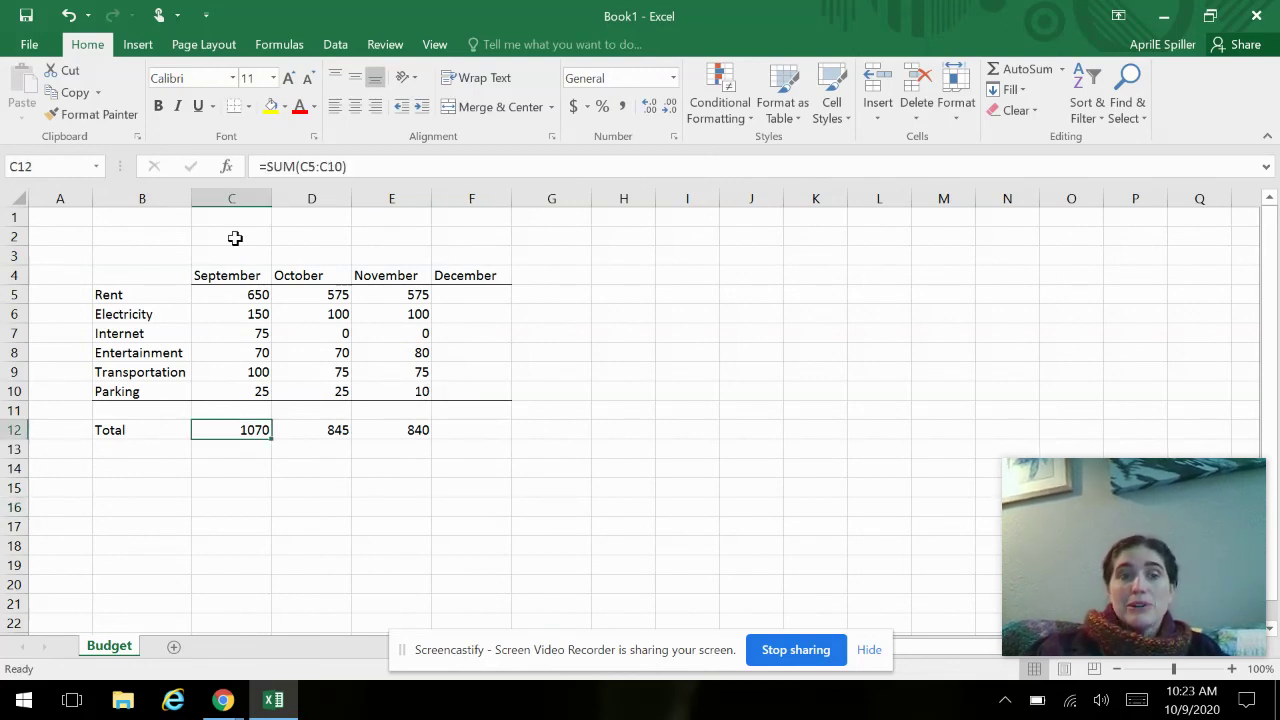